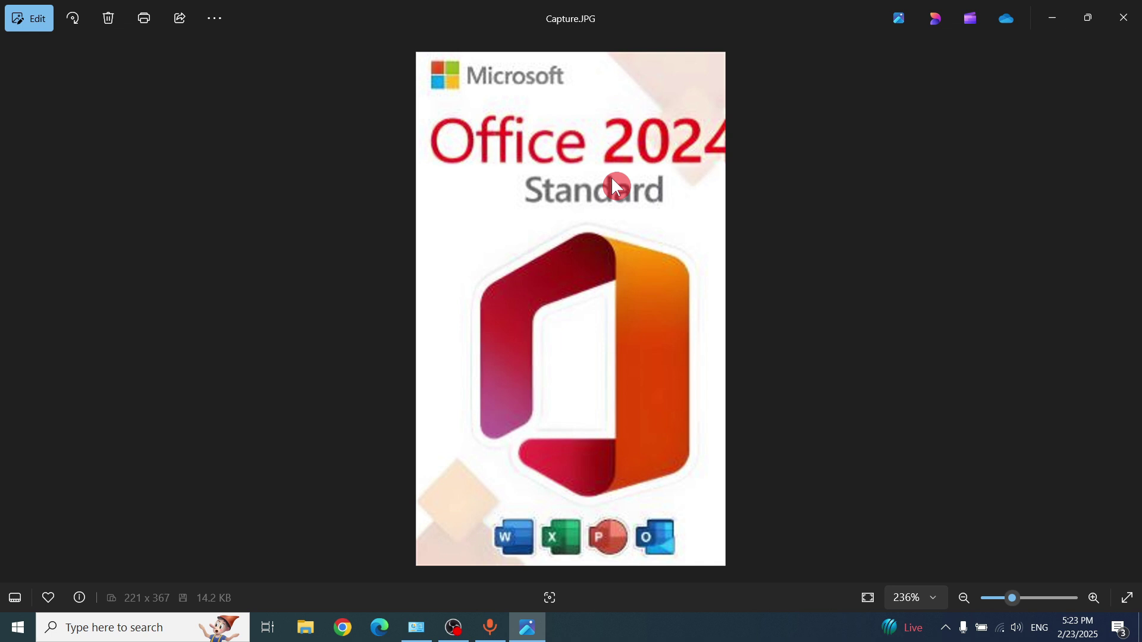
Step: Create a new folder named "office 2024" on the desktop and refresh the desktop
key(super+d)
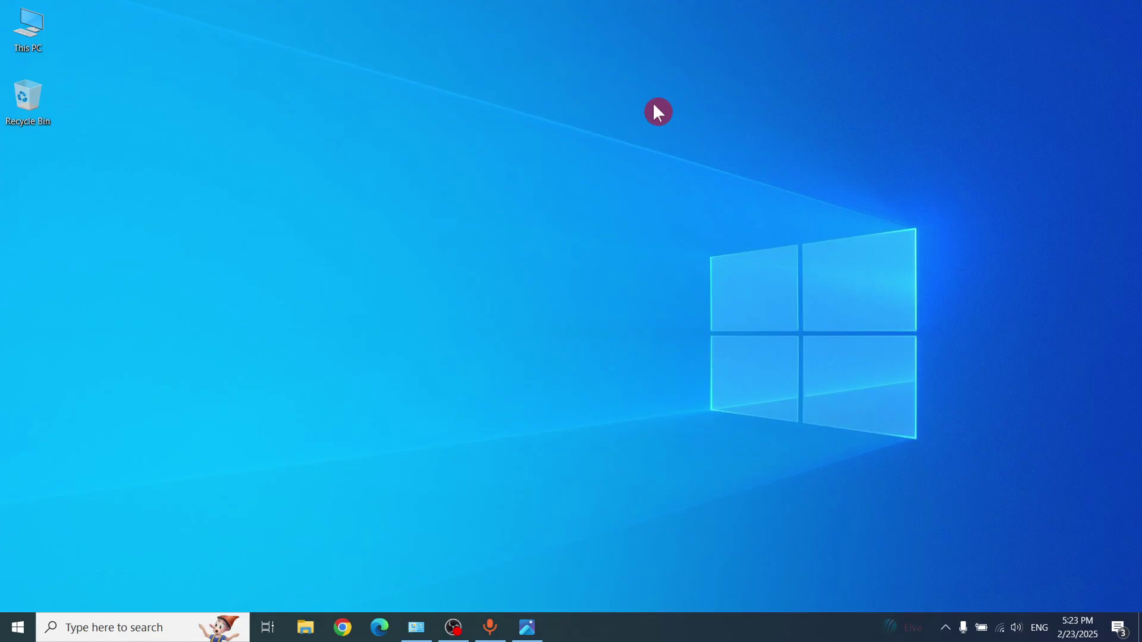
right_click(544, 195)
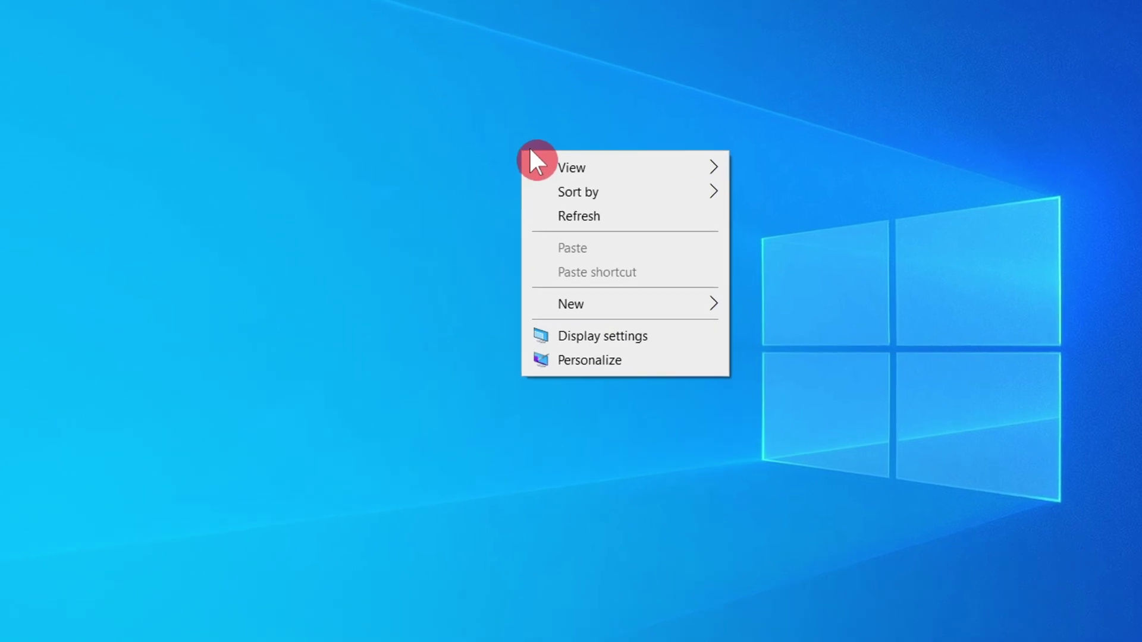
mouse_move(594, 323)
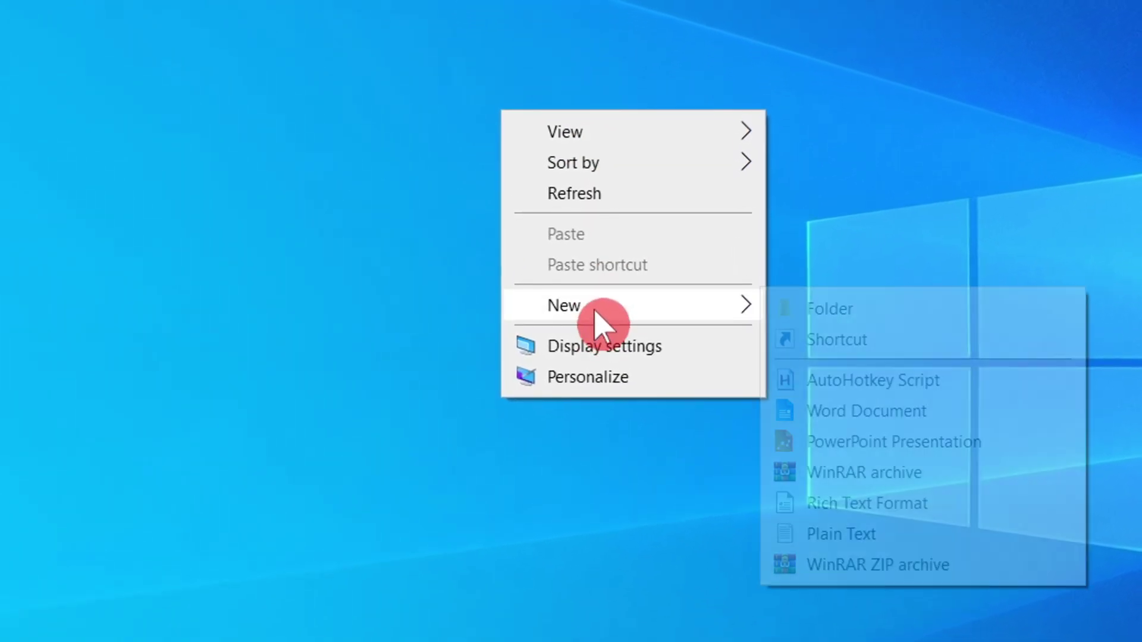
click(815, 316)
text(off)
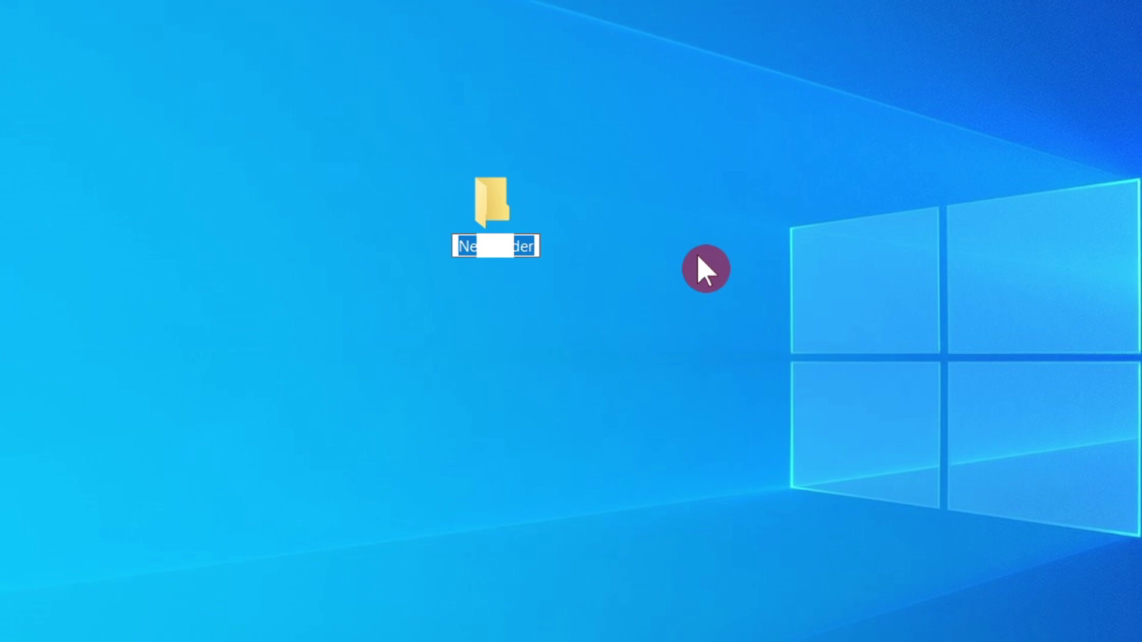
text(ice)
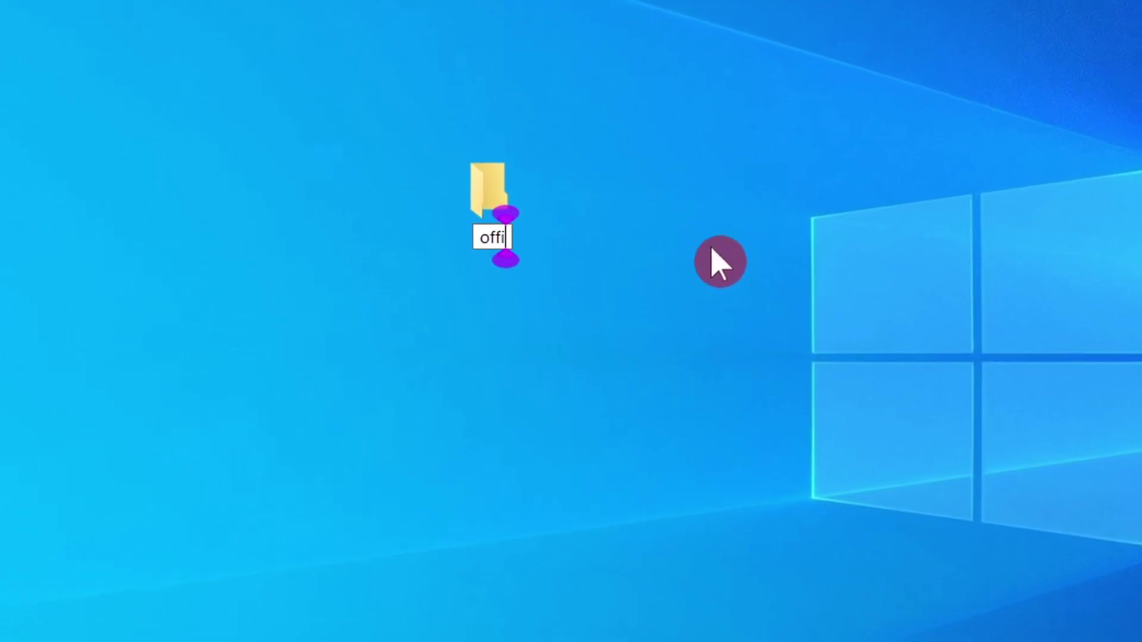
text( 2024)
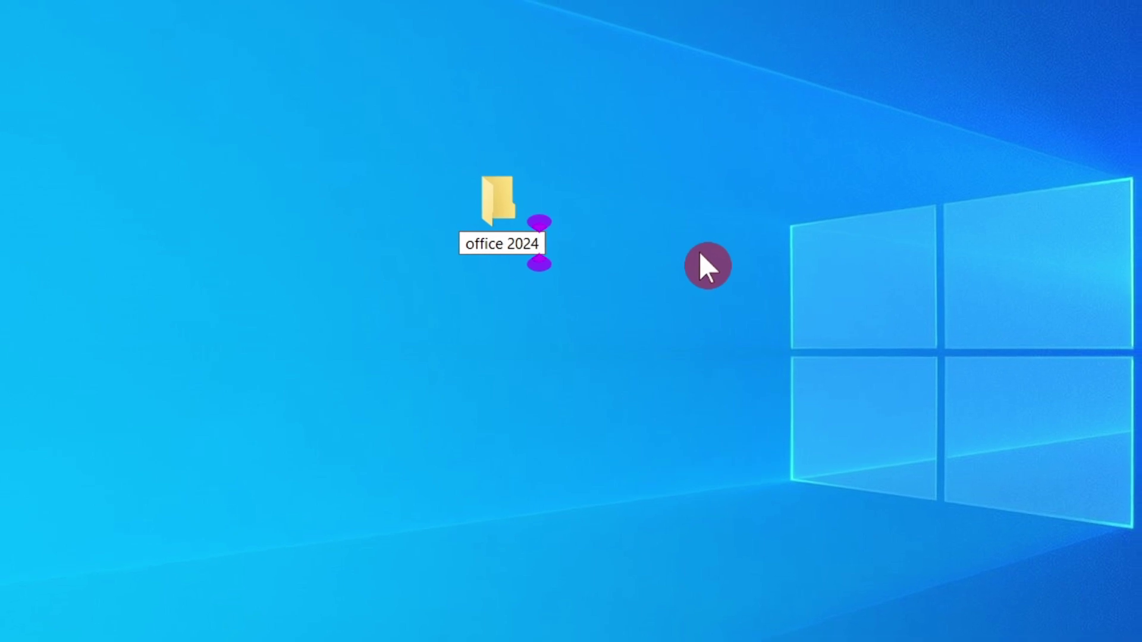
key(Return)
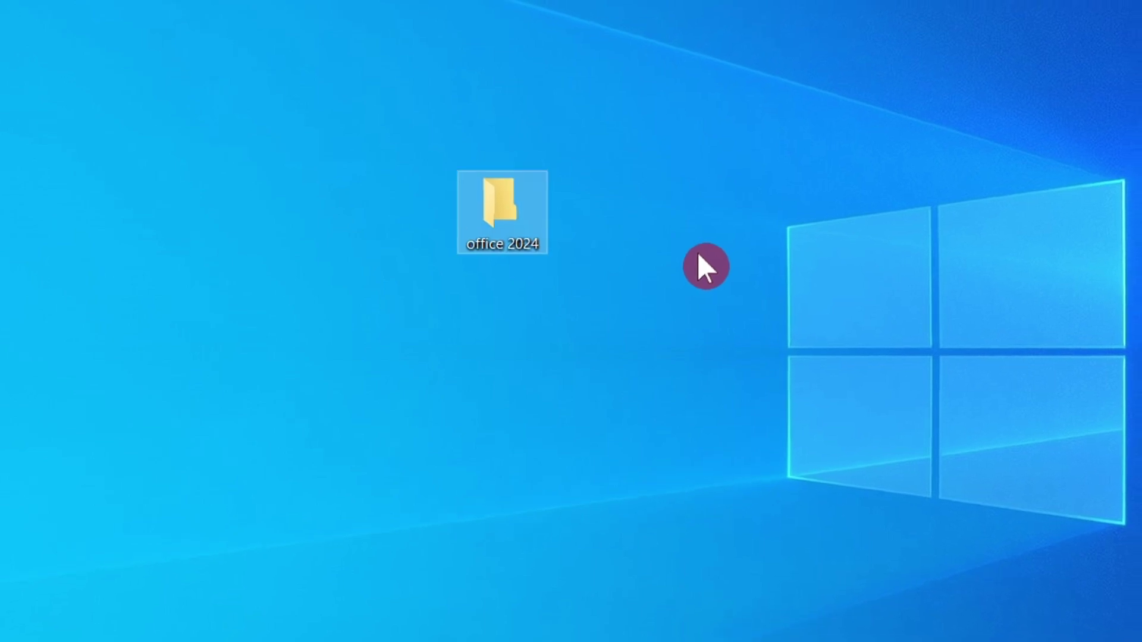
right_click(693, 255)
click(736, 326)
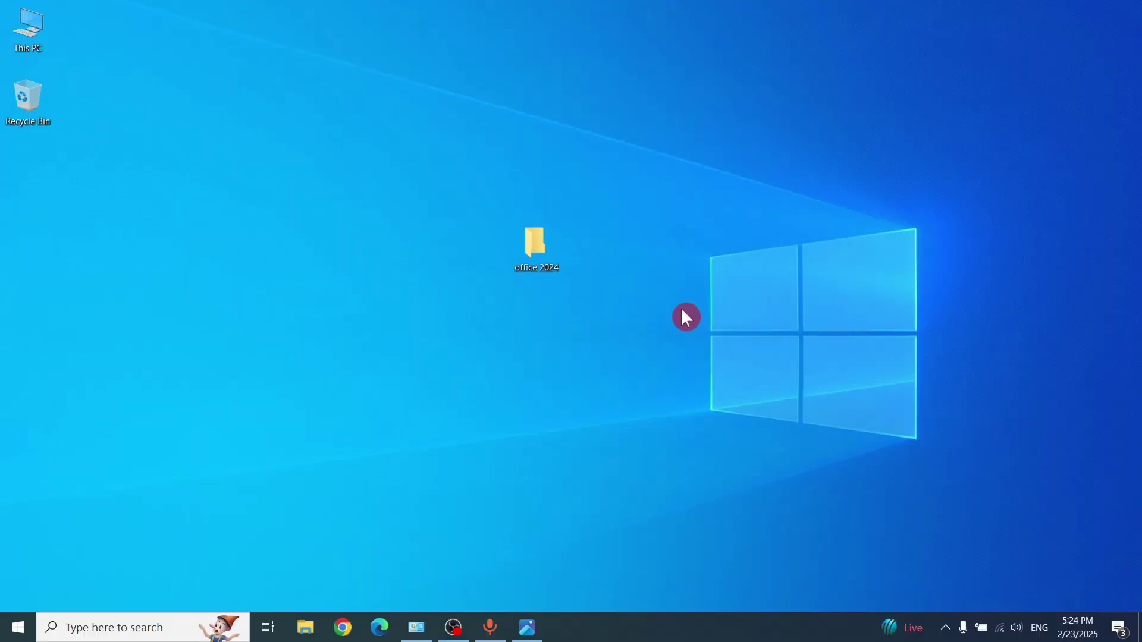
Step: Open Chrome and search Google for "office deployment tool"
click(338, 629)
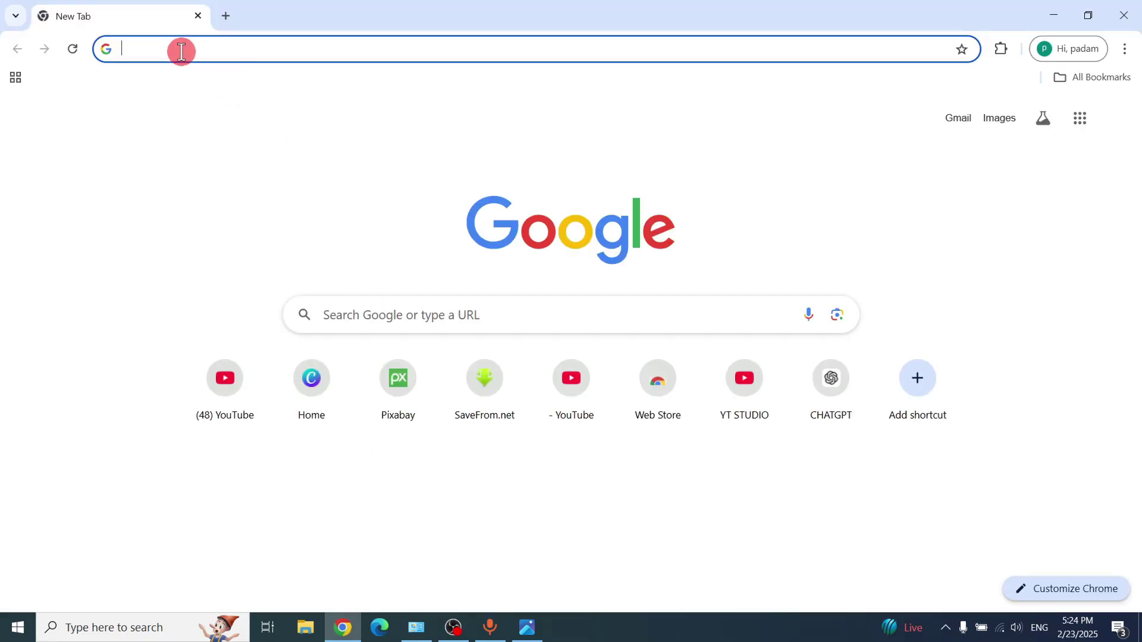
click(182, 52)
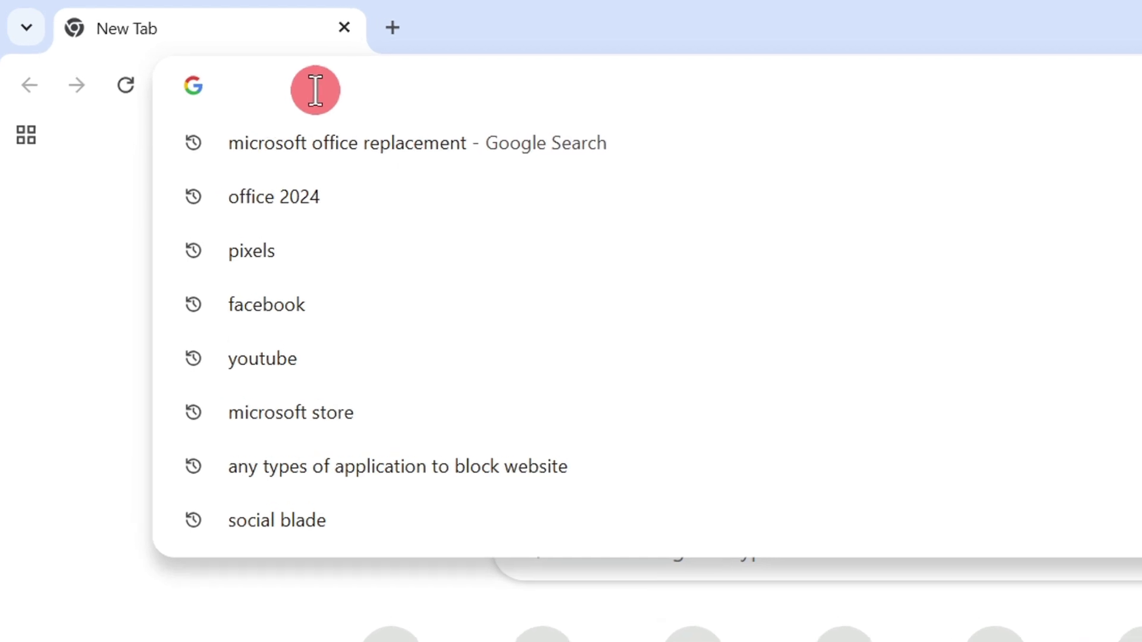
text(o)
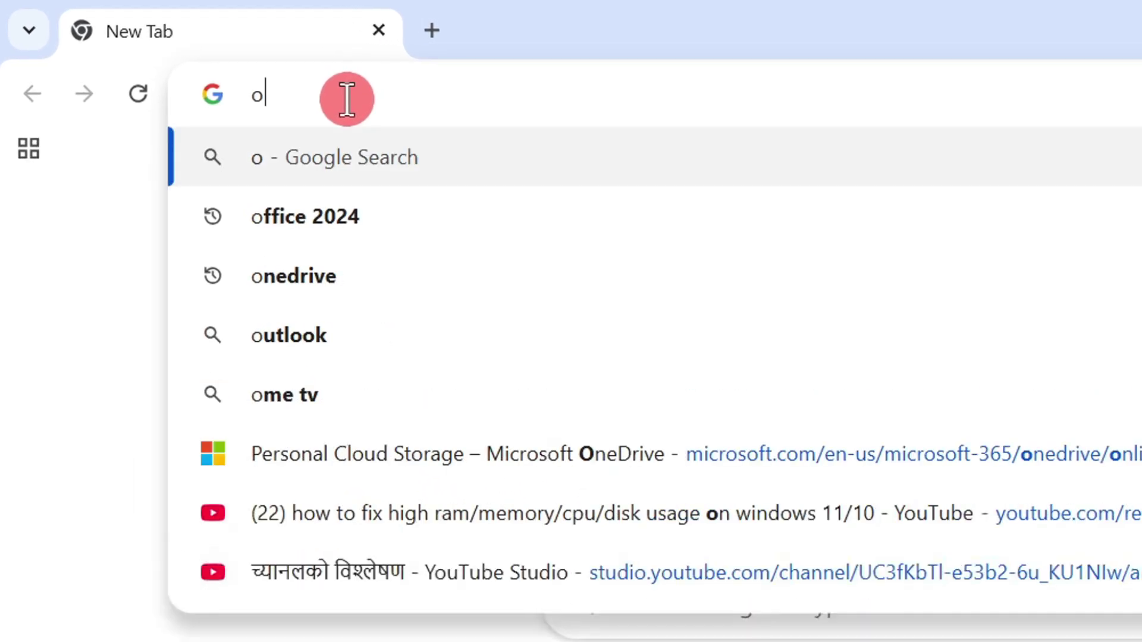
text(ffic)
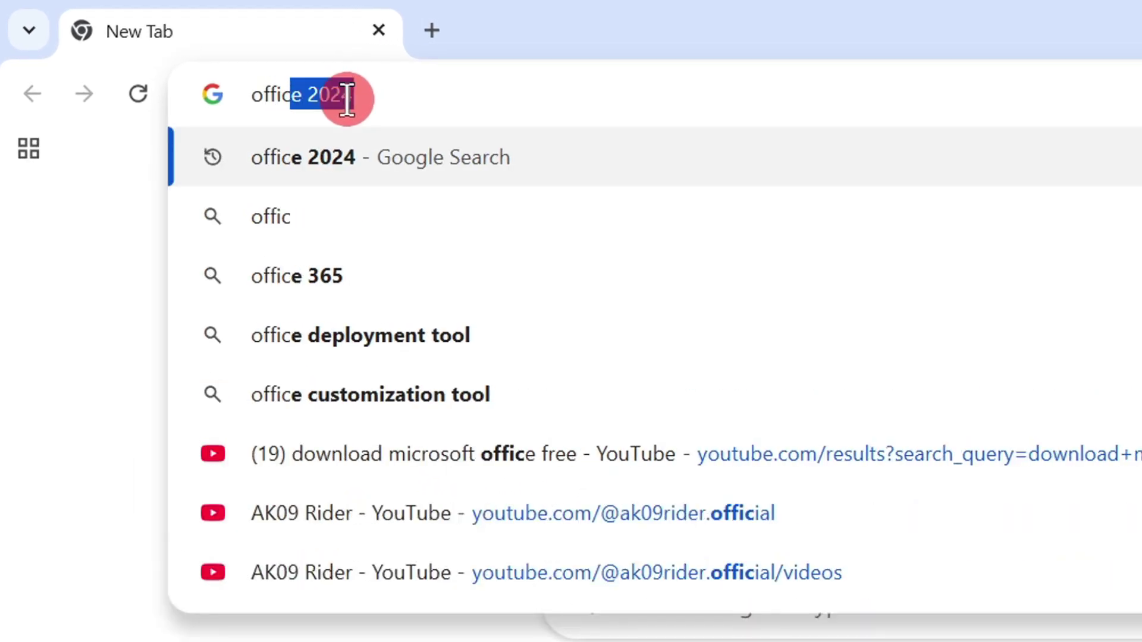
text(e de)
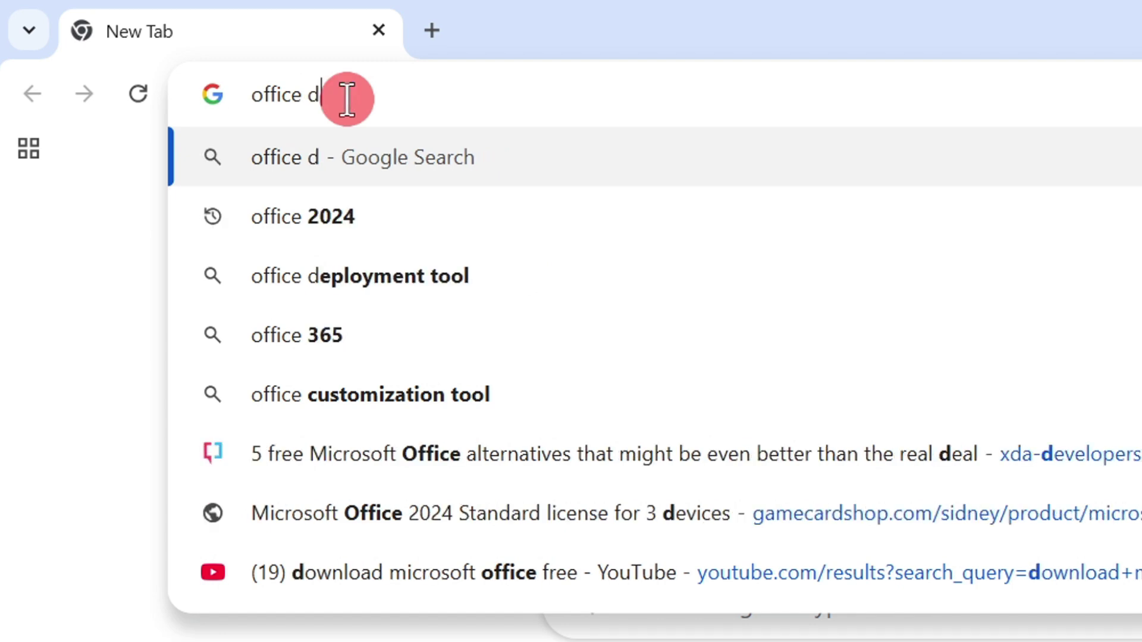
click(484, 84)
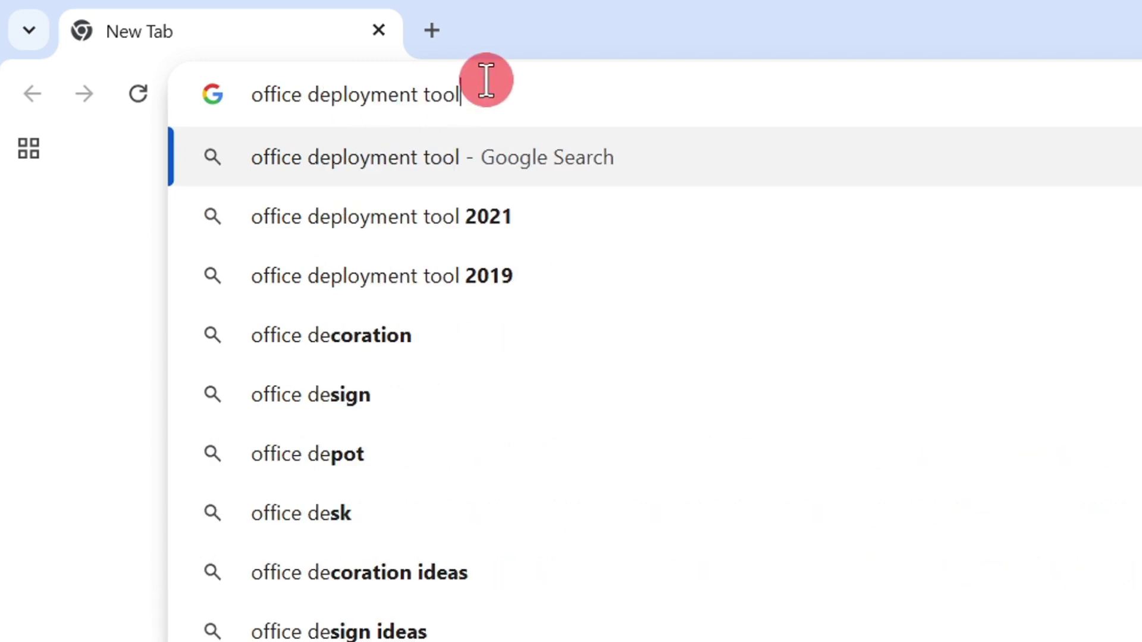
drag(474, 91, 160, 148)
click(495, 86)
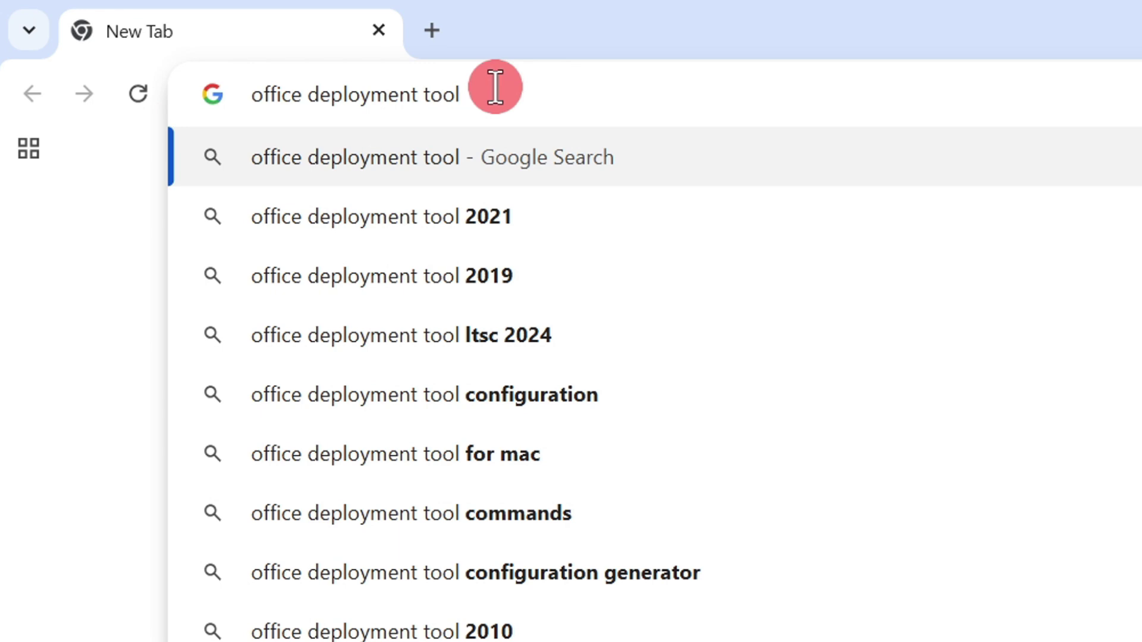
key(Return)
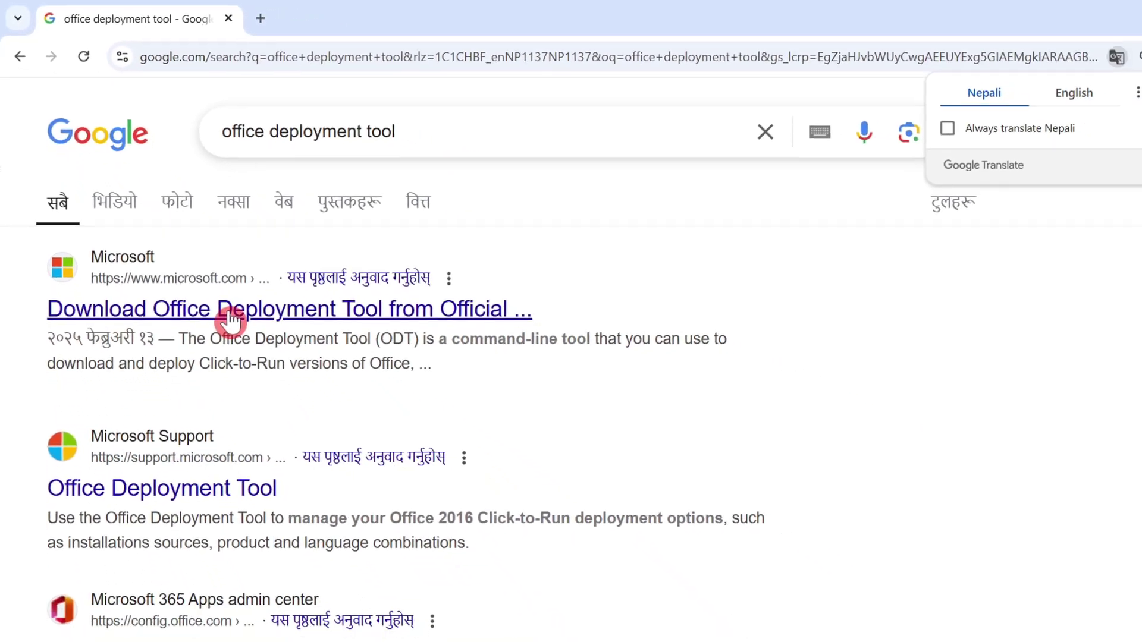
Step: Open Microsoft's official Office Deployment Tool page from the results and download the English version
click(229, 319)
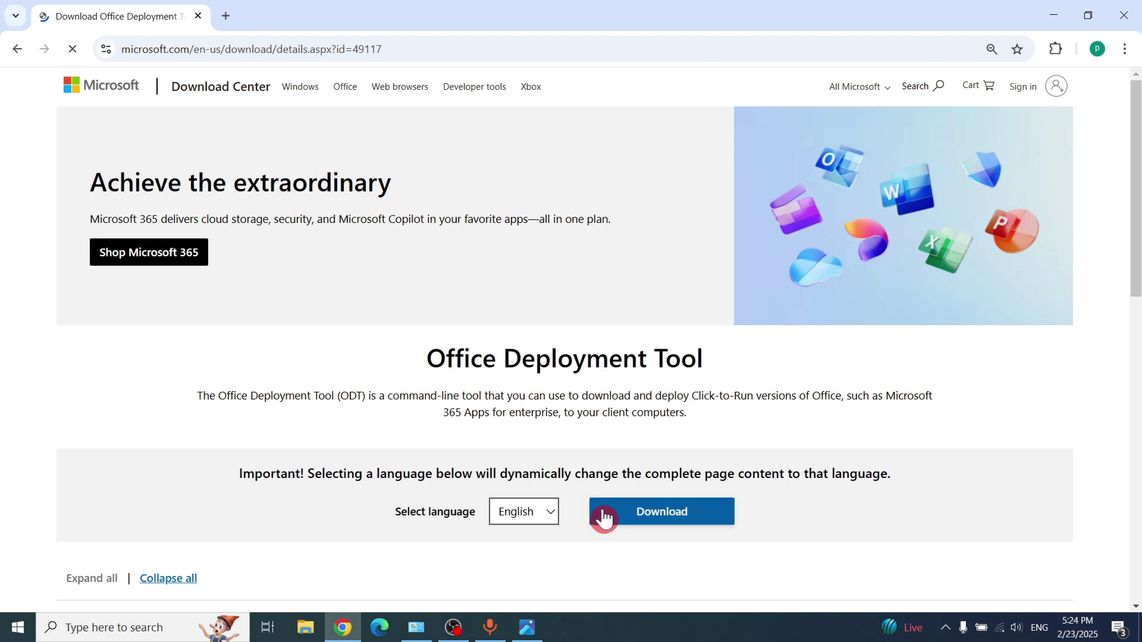
scroll(605, 518, down, 1)
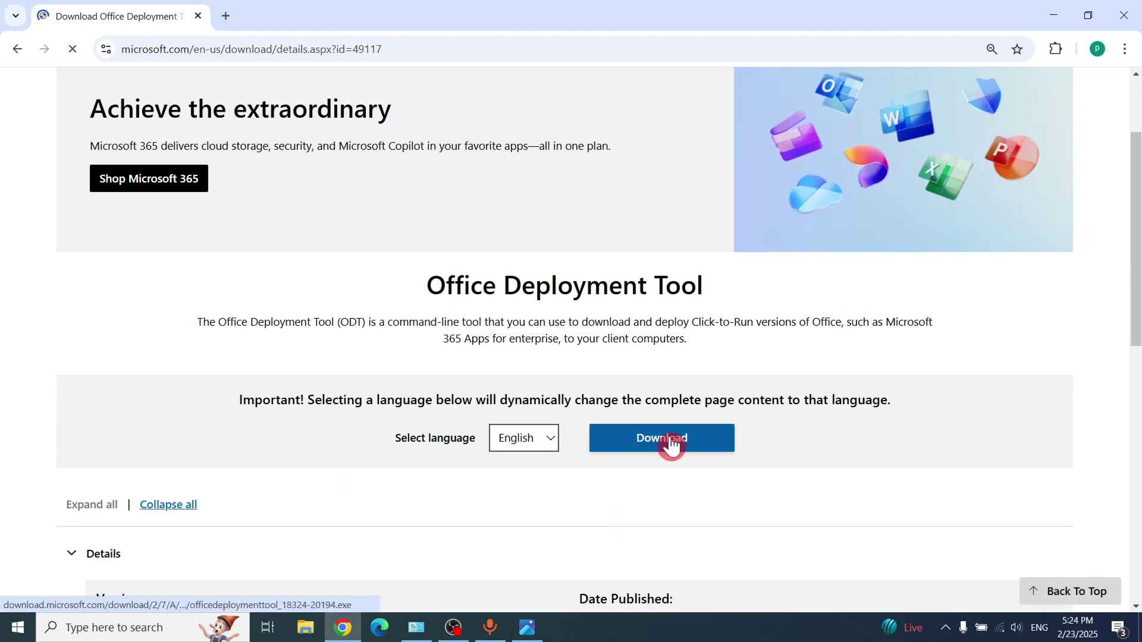
click(671, 444)
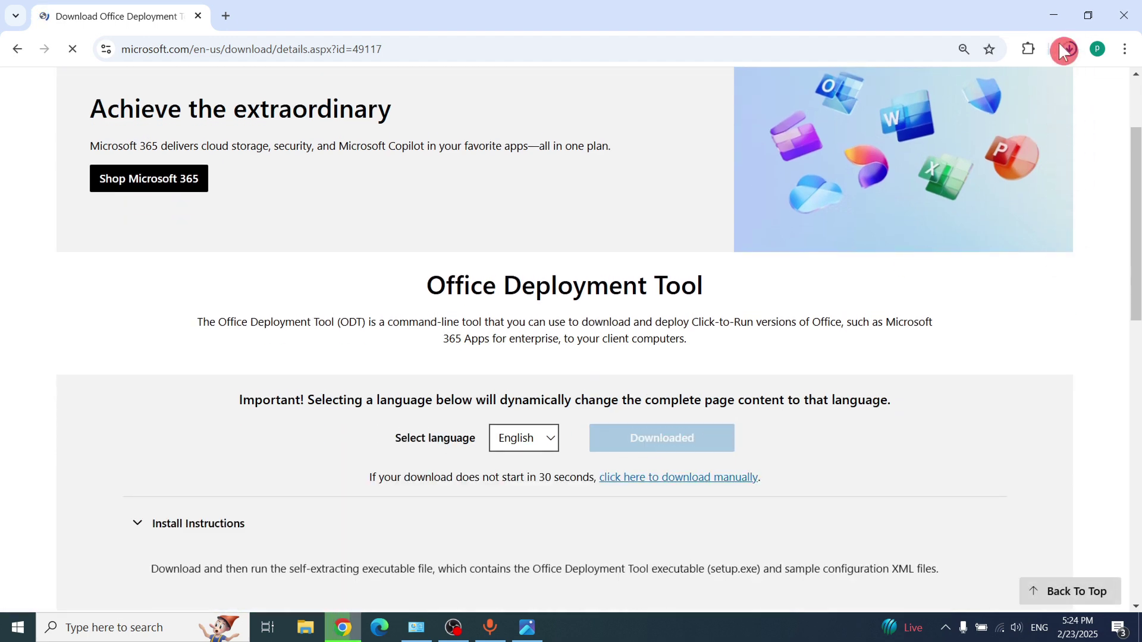
click(1069, 50)
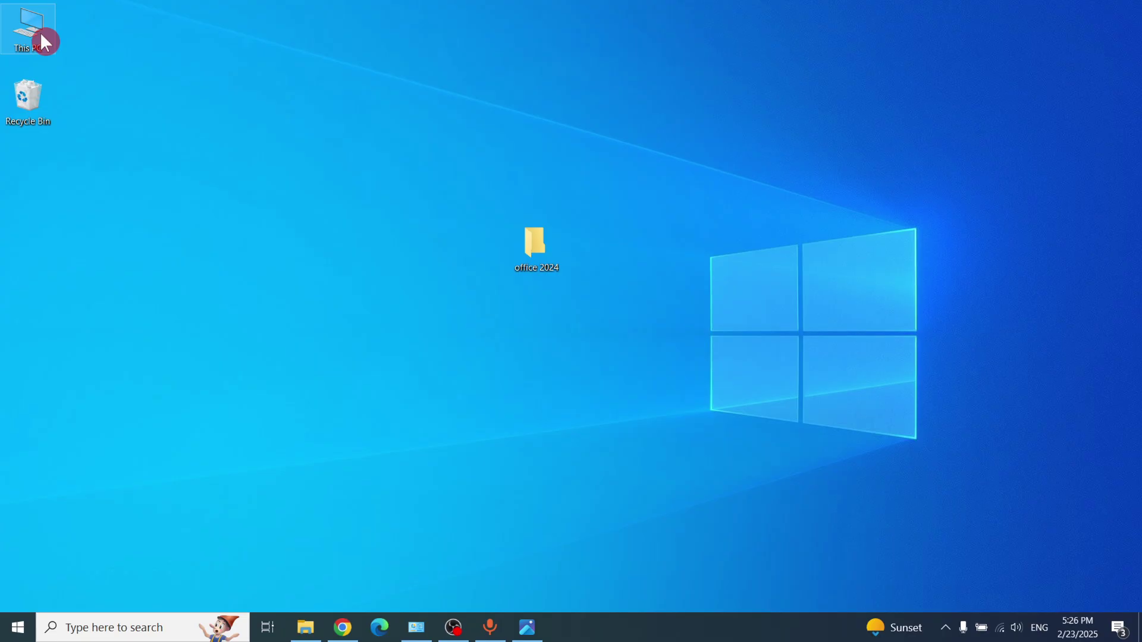
double_click(40, 32)
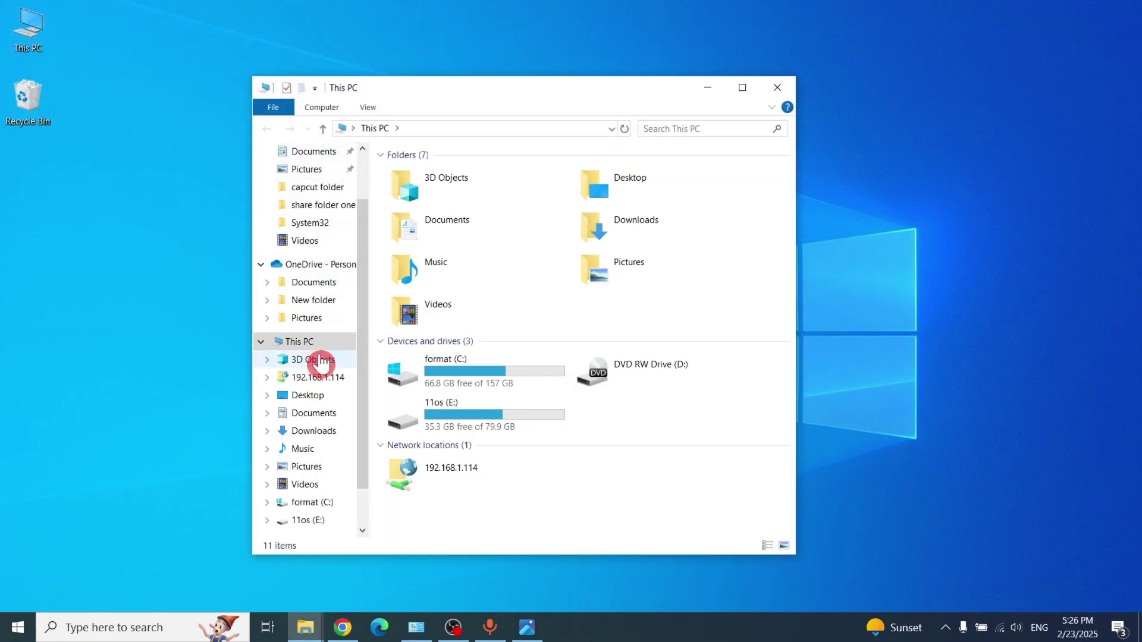
click(318, 431)
click(495, 229)
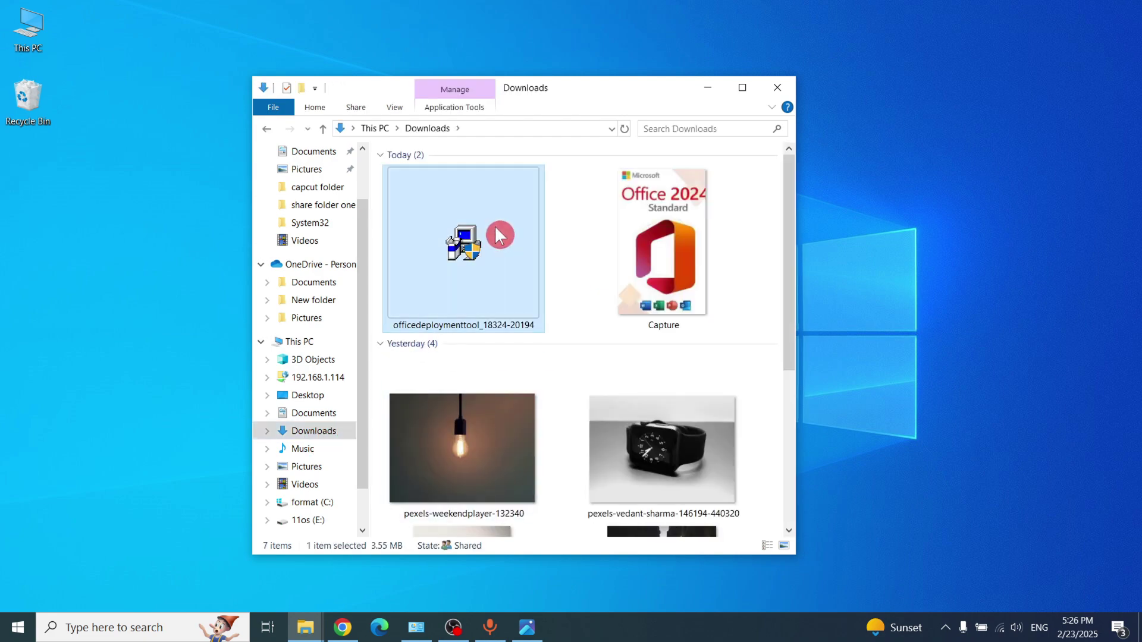
right_click(495, 229)
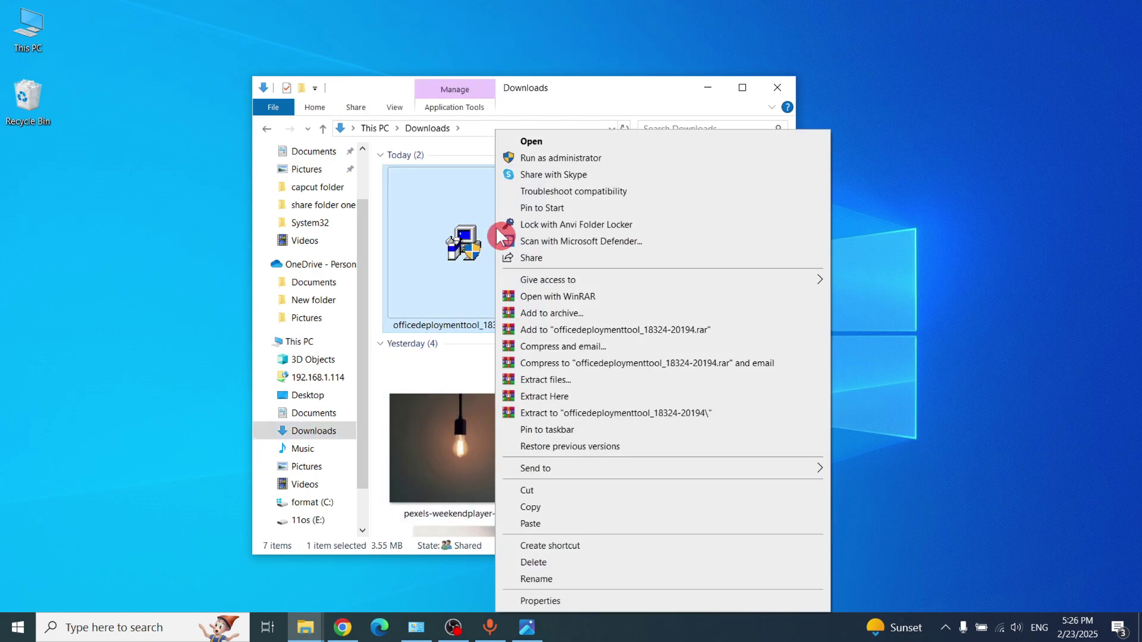
click(537, 493)
click(703, 86)
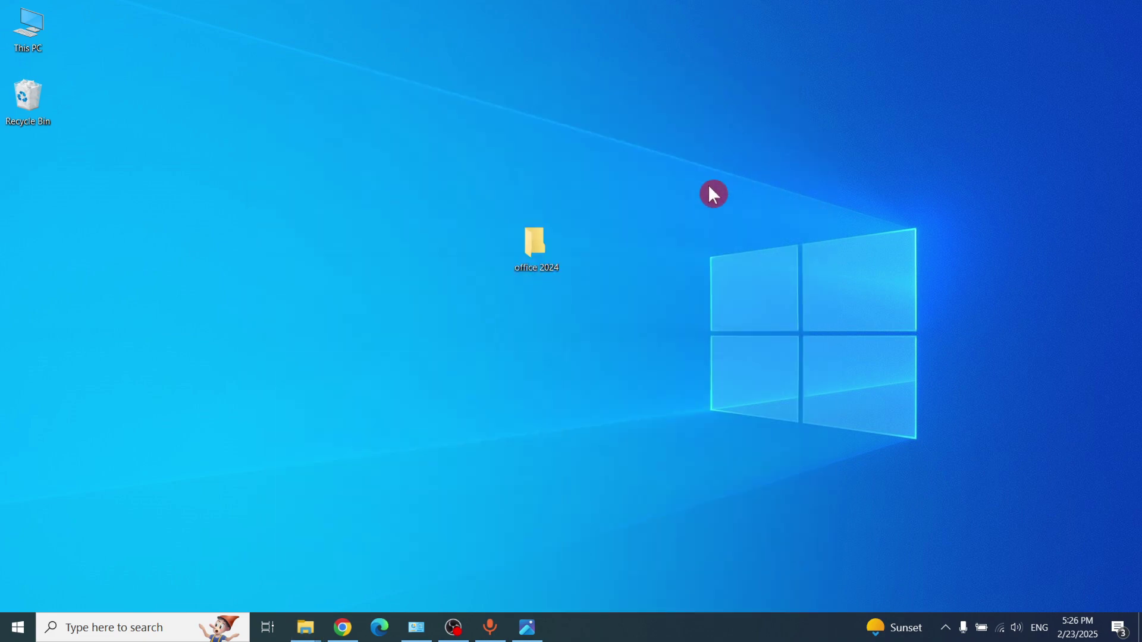
double_click(551, 246)
right_click(482, 233)
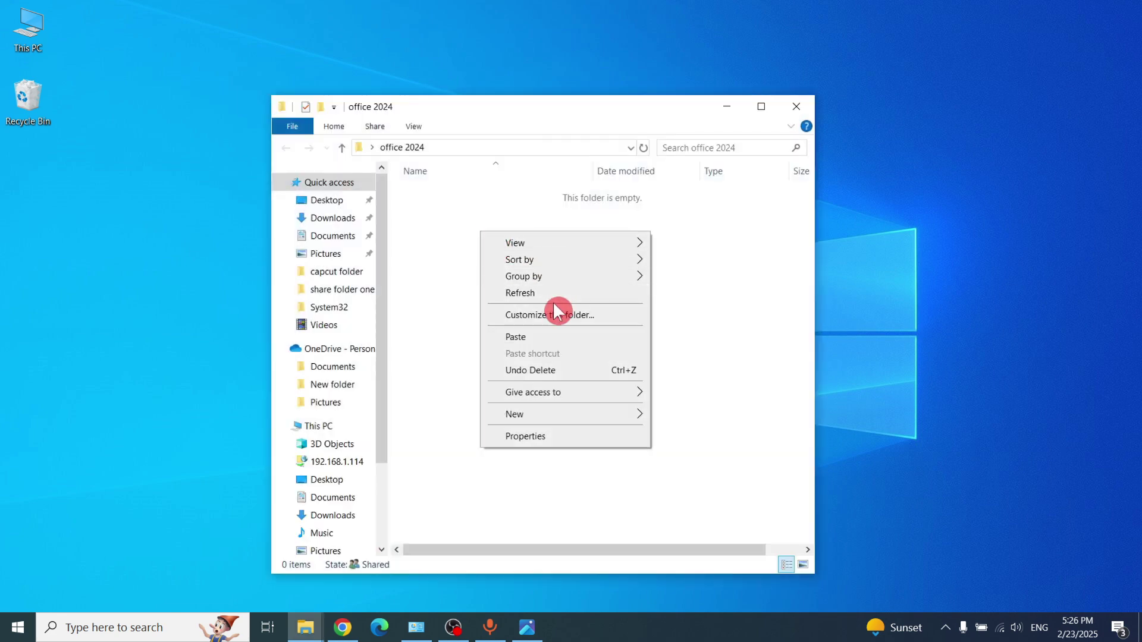
click(515, 336)
click(447, 199)
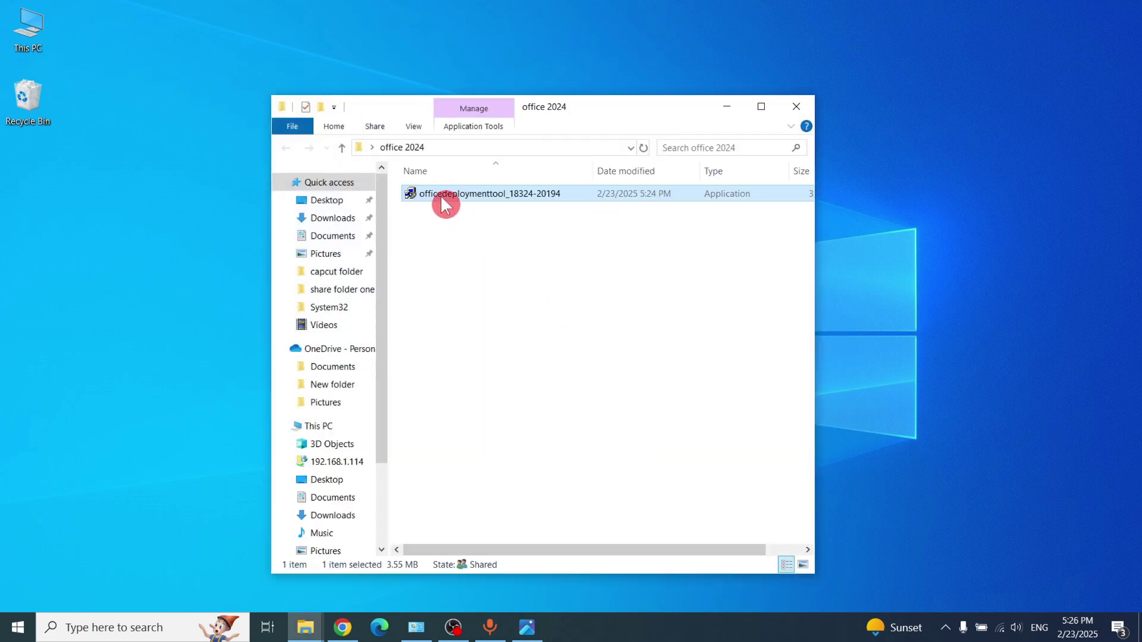
right_click(445, 205)
click(509, 174)
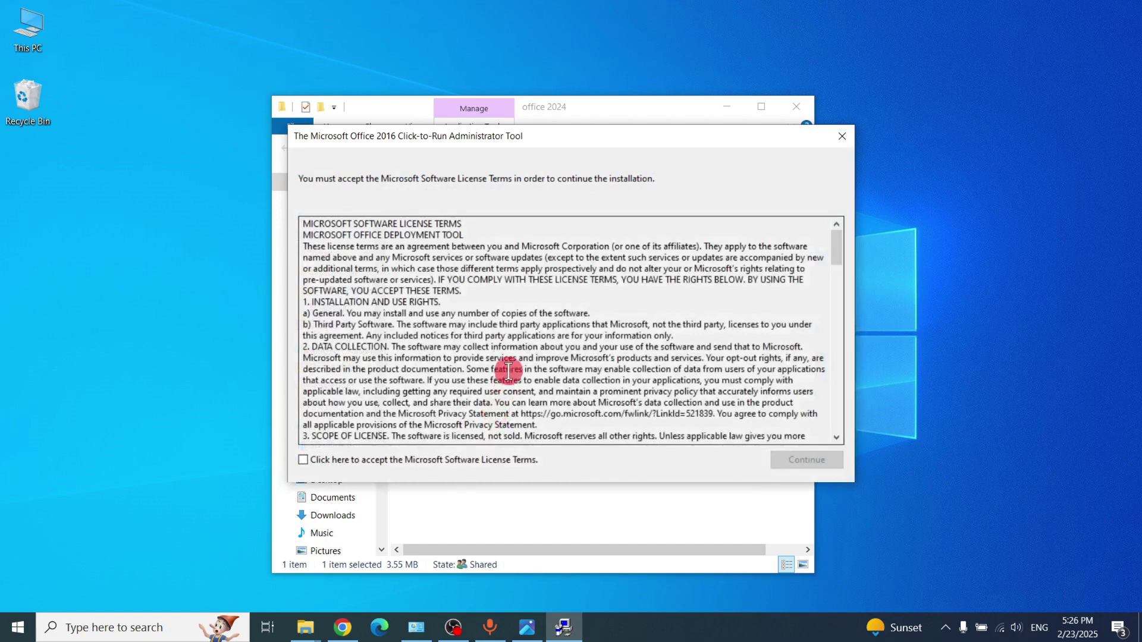
click(803, 464)
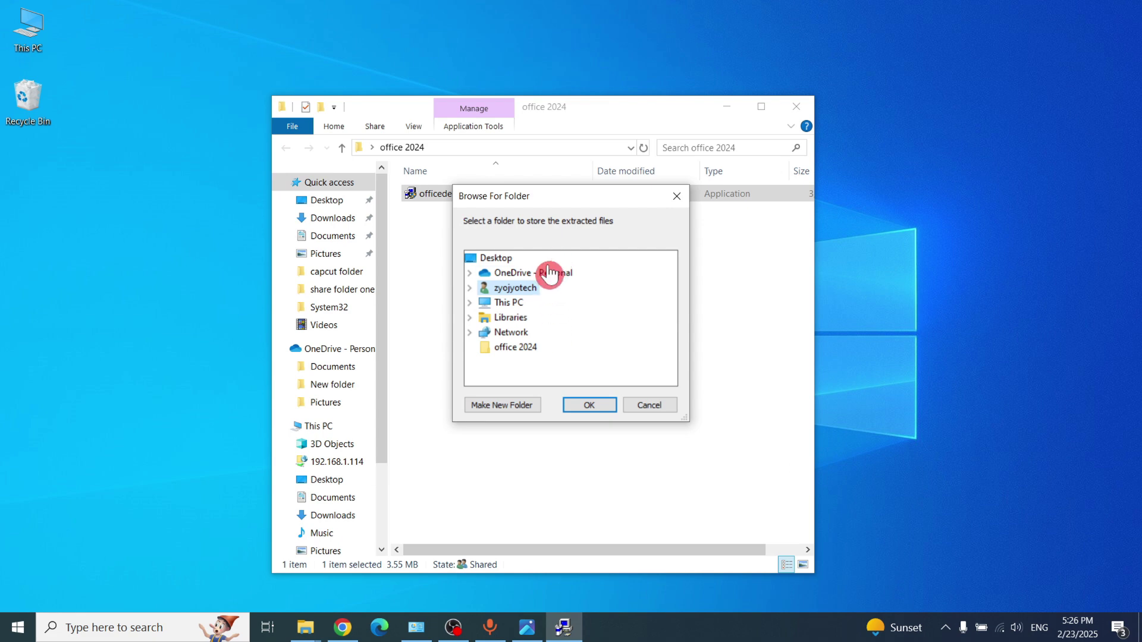
click(512, 355)
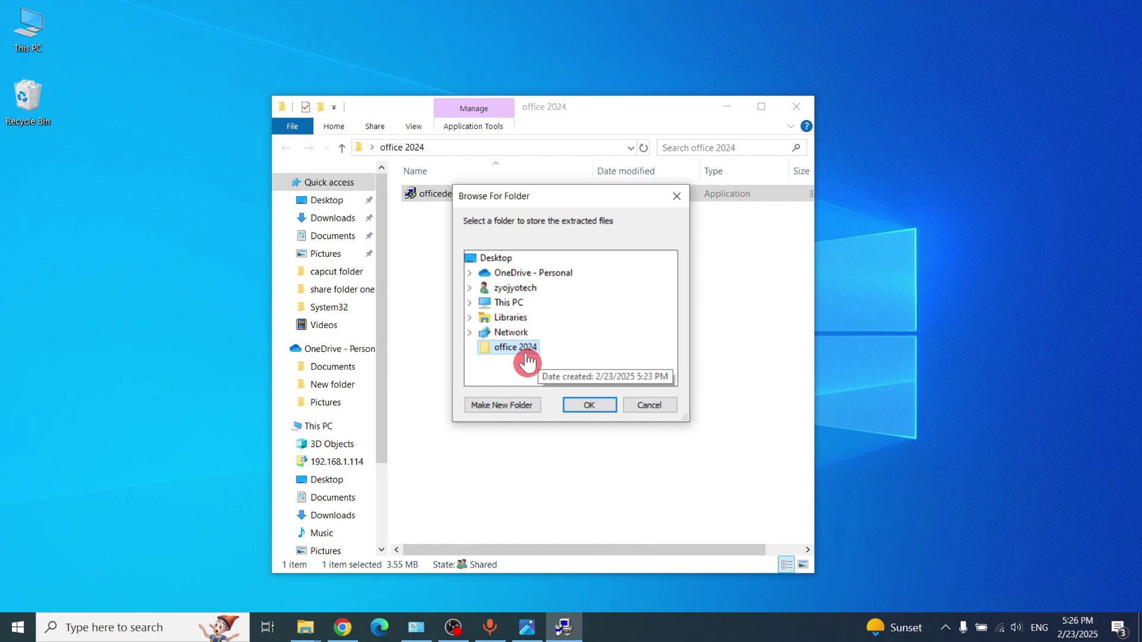
click(589, 406)
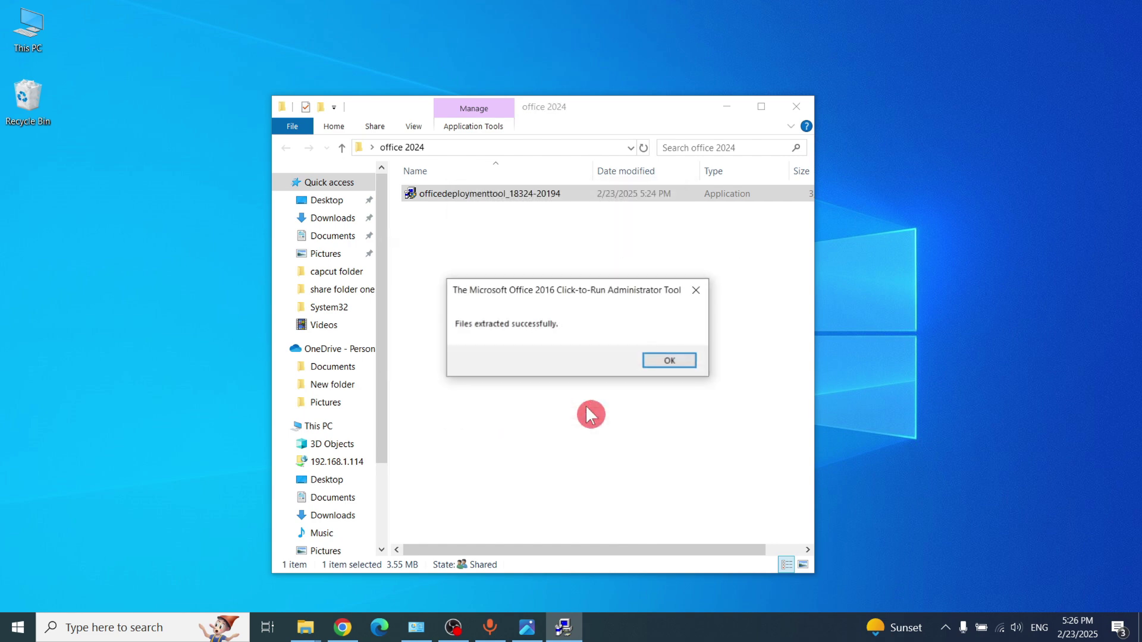
click(671, 364)
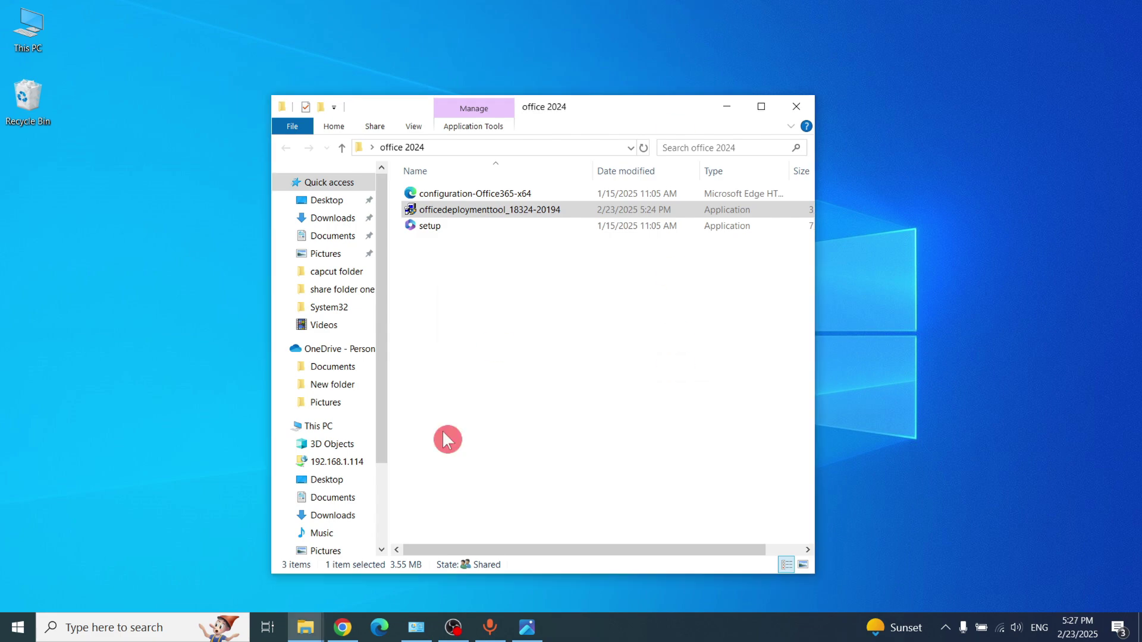
Step: Switch to Chrome and search Google for "office customization tool" in a new tab
click(343, 627)
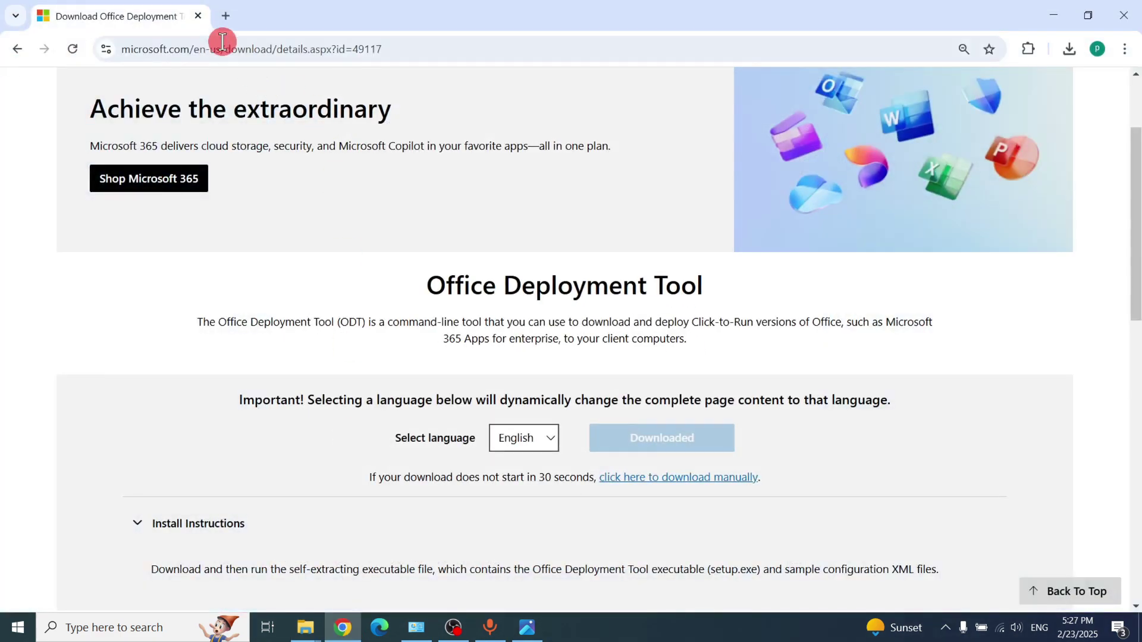
click(224, 22)
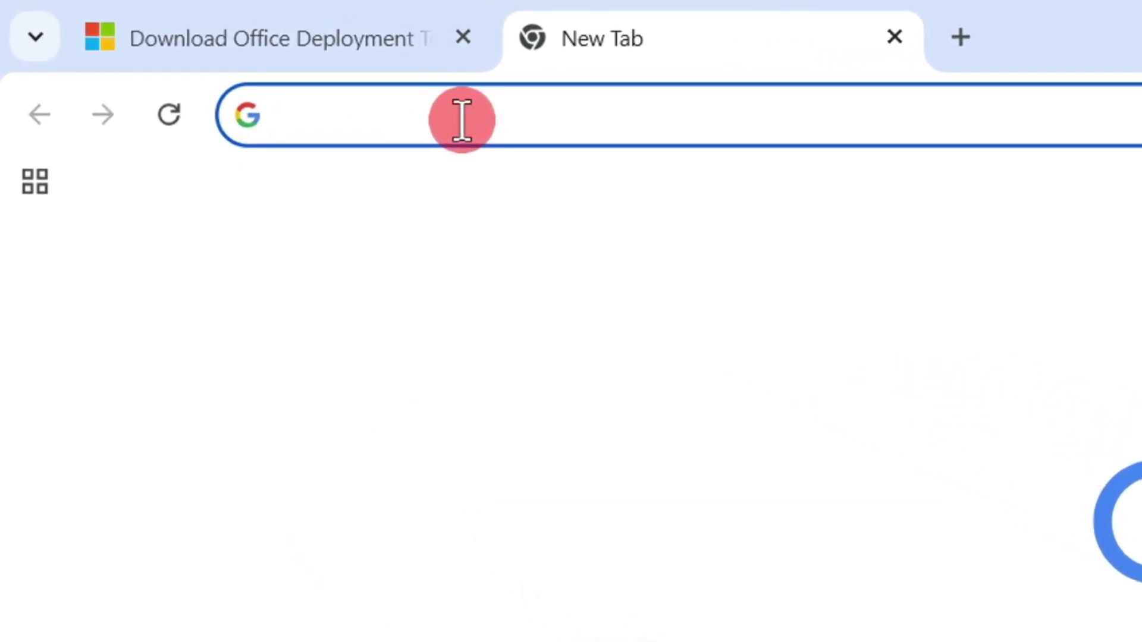
text(o)
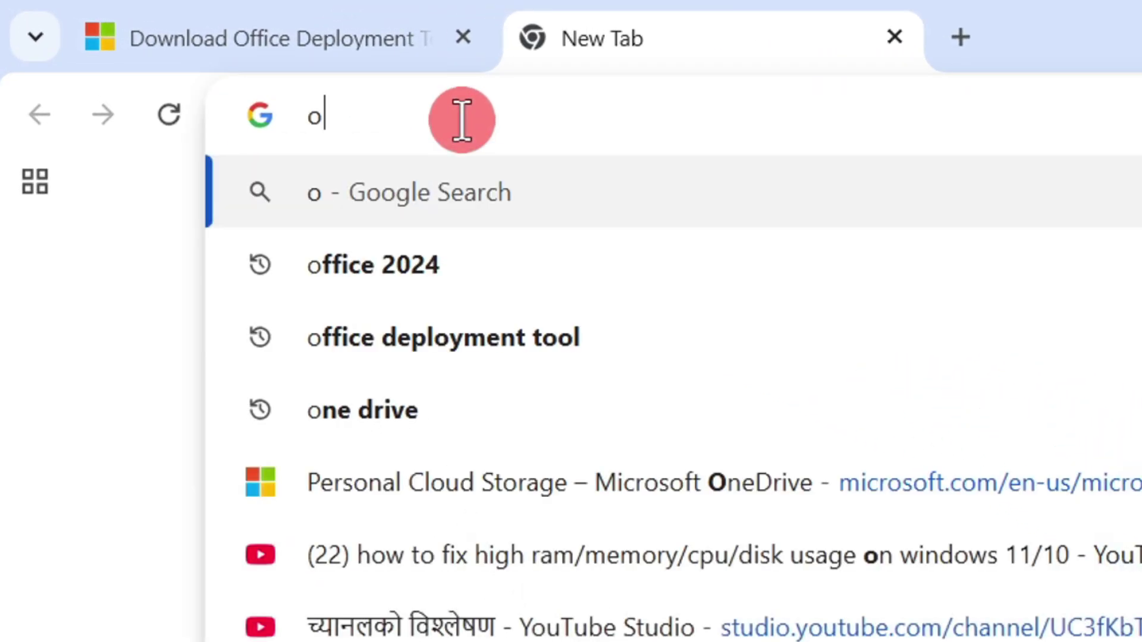
text(ffi)
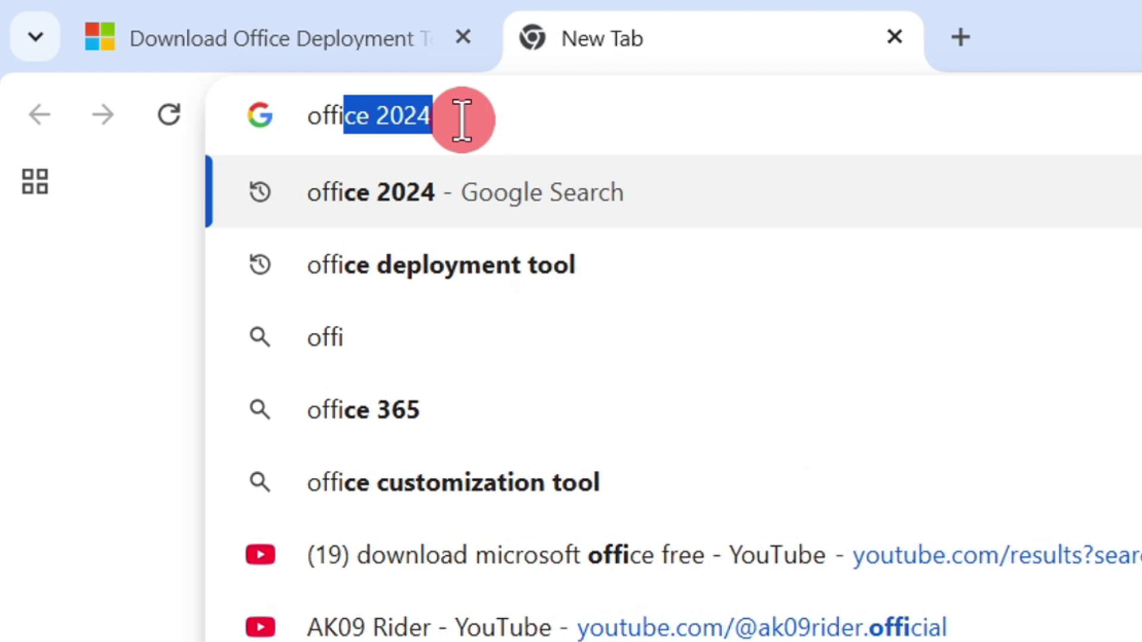
text(ce )
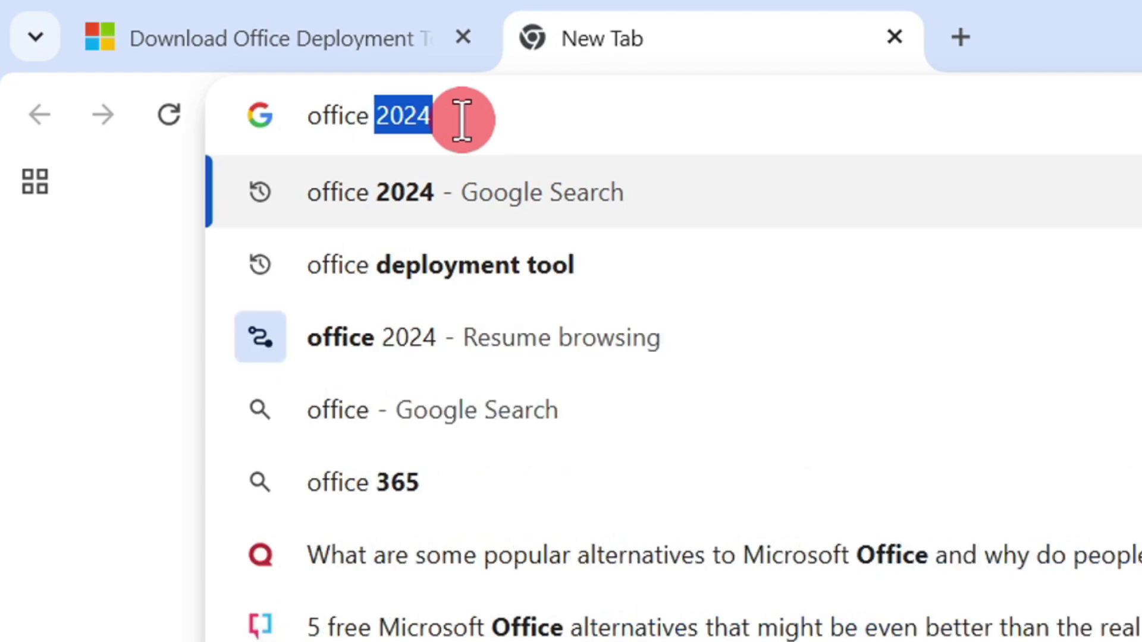
text(cus)
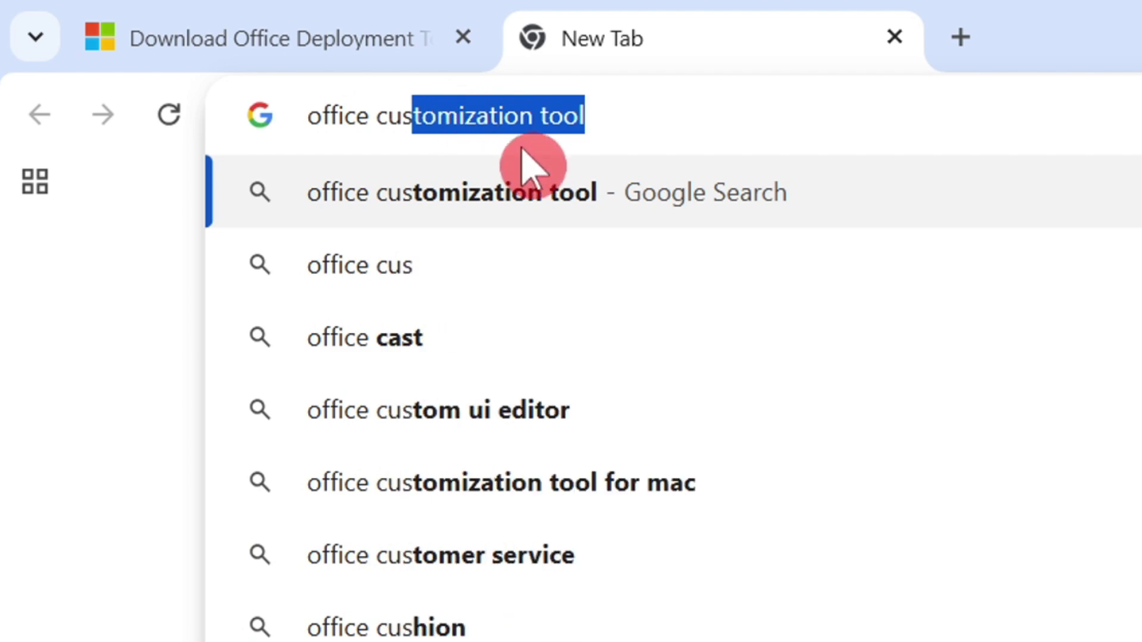
click(566, 202)
Step: Open the Office Customization Tool page of the Microsoft 365 Apps admin center from the search results
drag(988, 279, 403, 290)
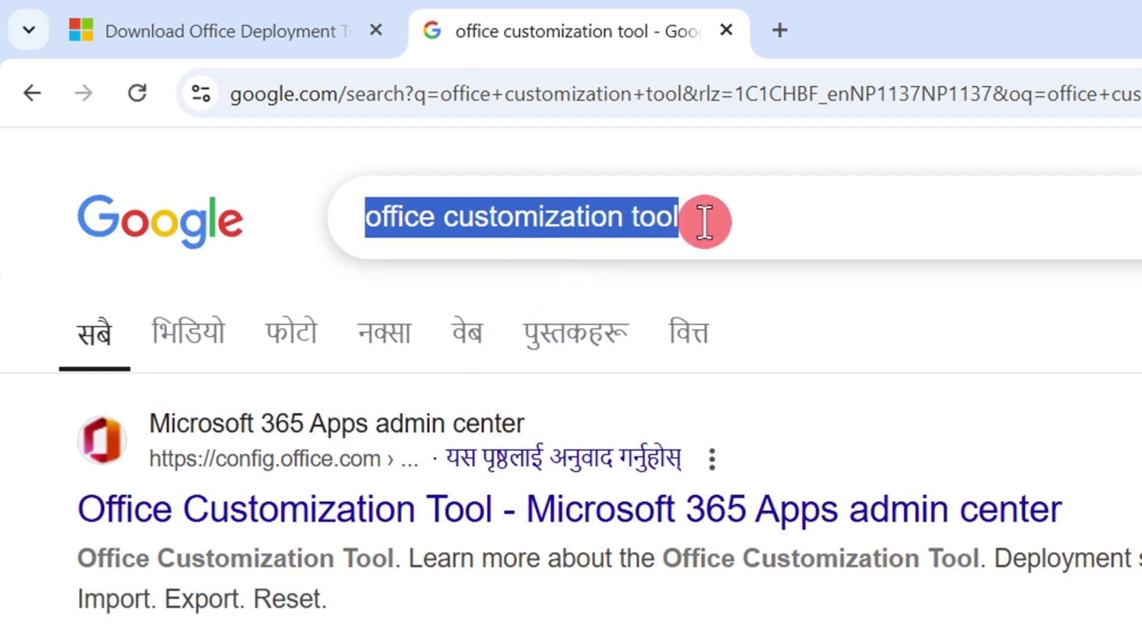
click(705, 221)
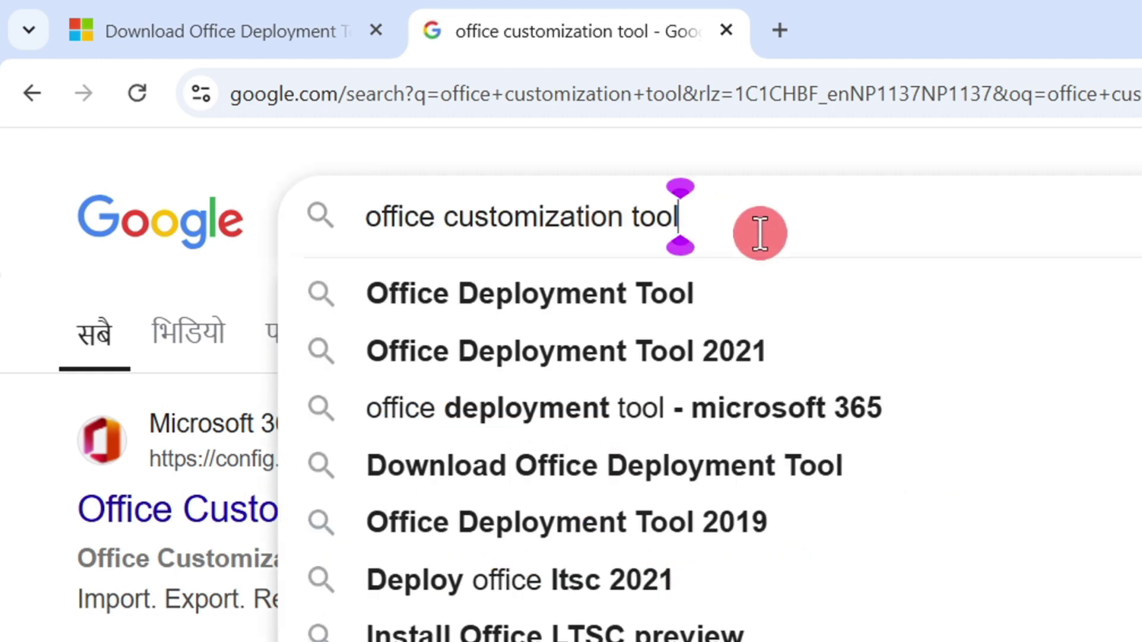
drag(760, 232, 345, 274)
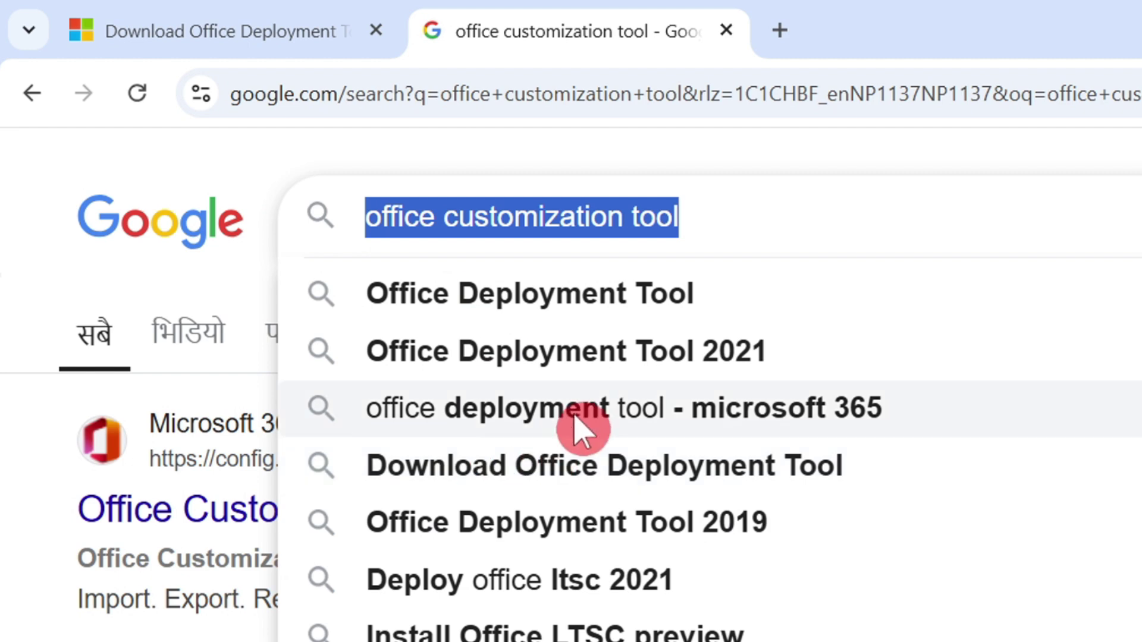
click(754, 222)
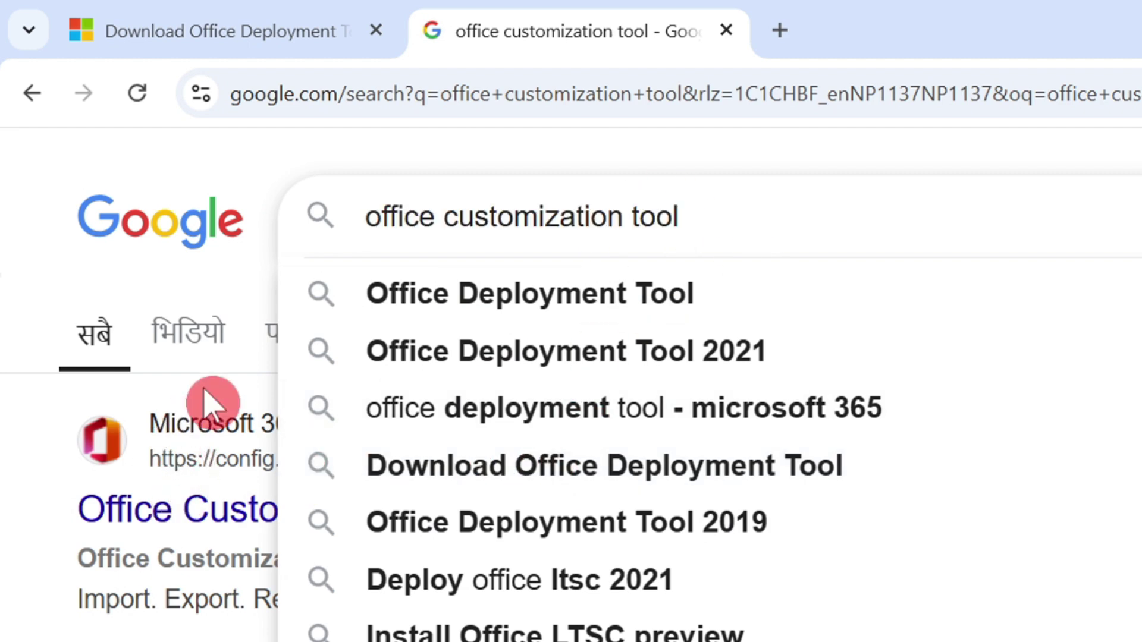
click(211, 405)
click(271, 511)
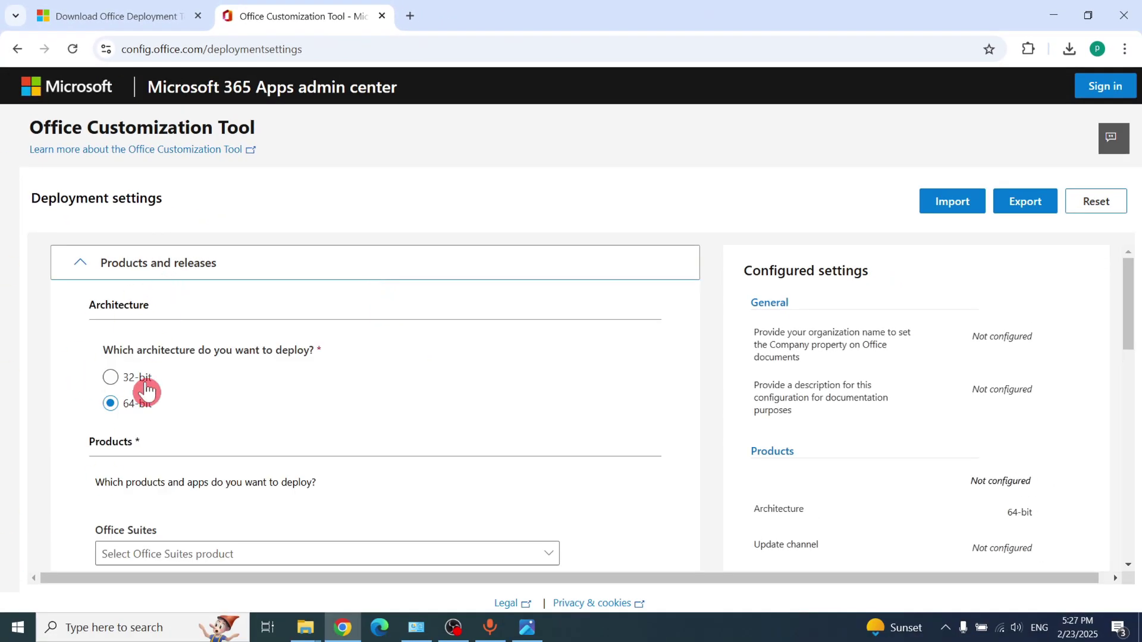
Step: Check the computer's system type in the This PC properties to determine which Office architecture to deploy
scroll(232, 393, down, 1)
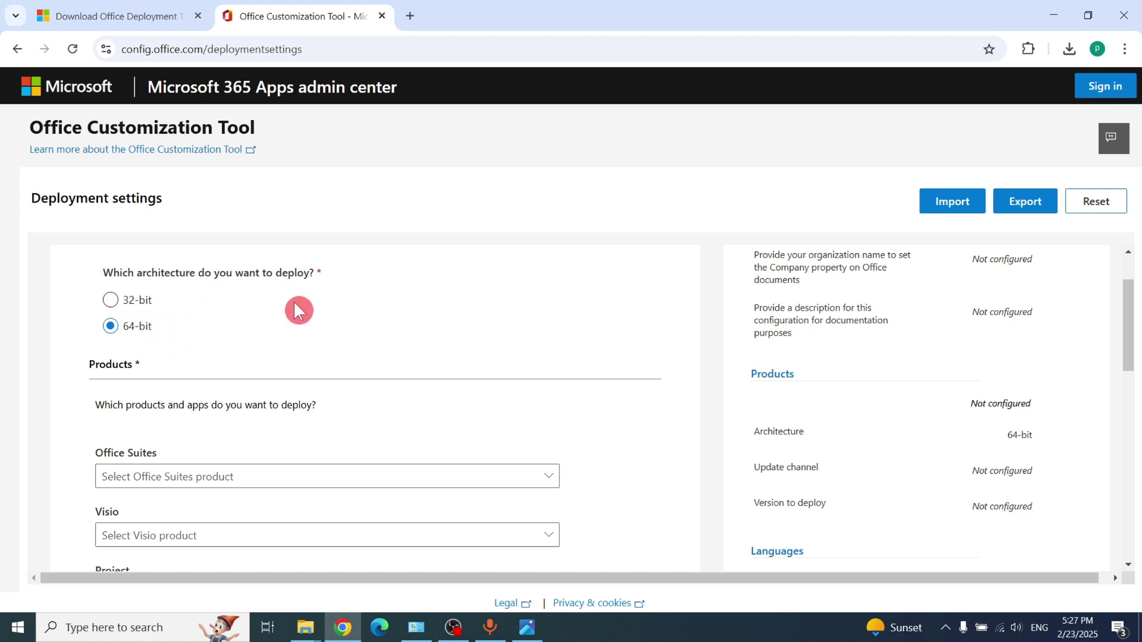
key(super+d)
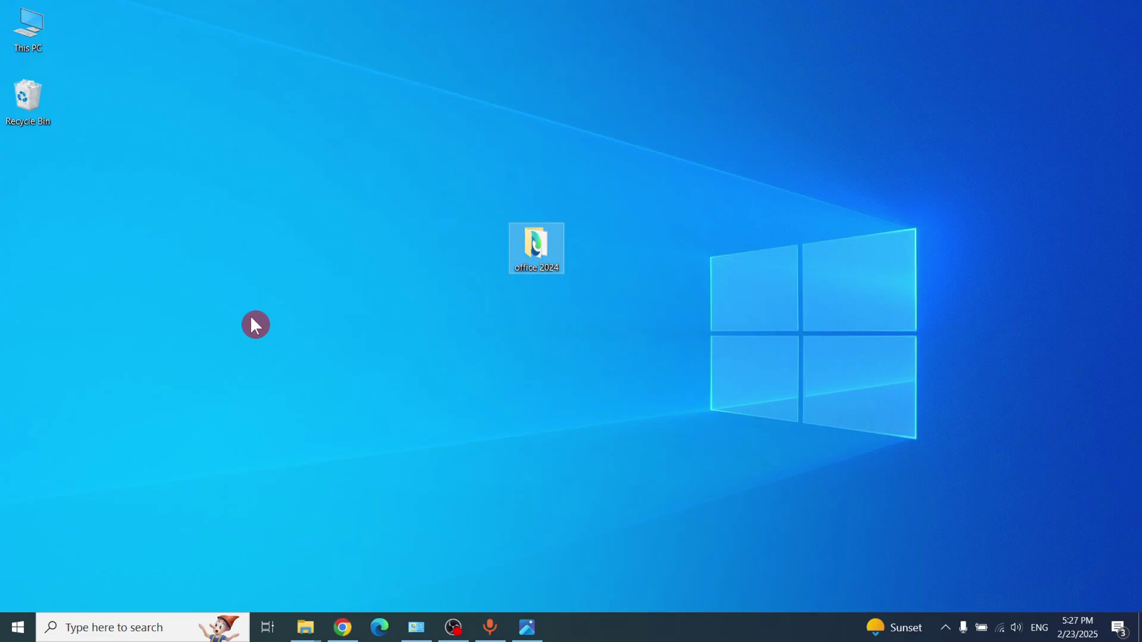
right_click(28, 35)
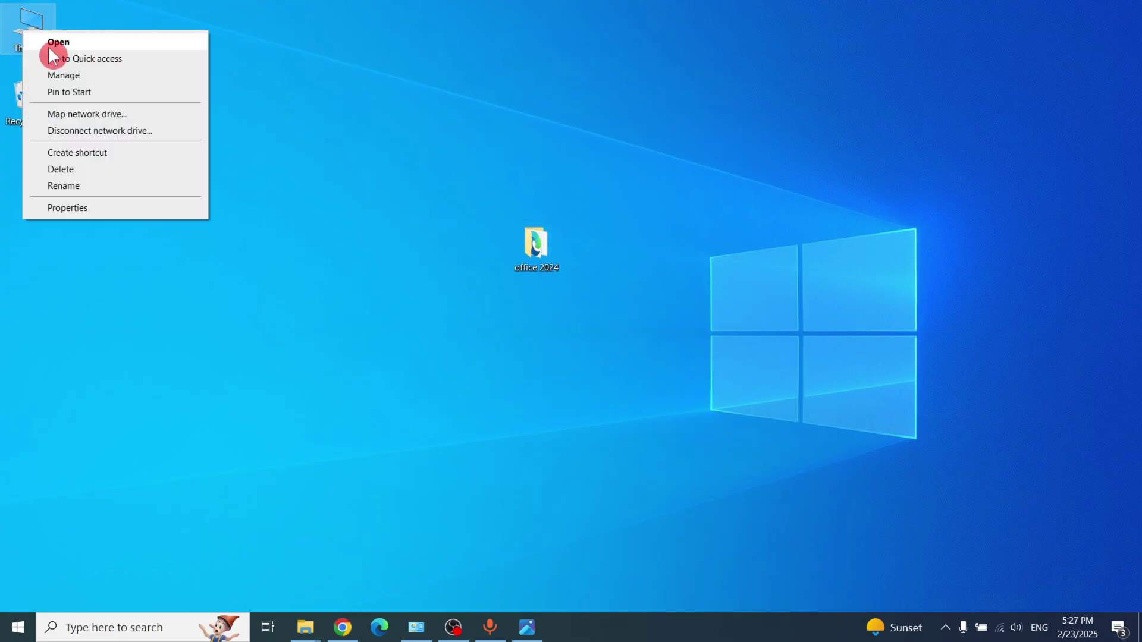
click(99, 209)
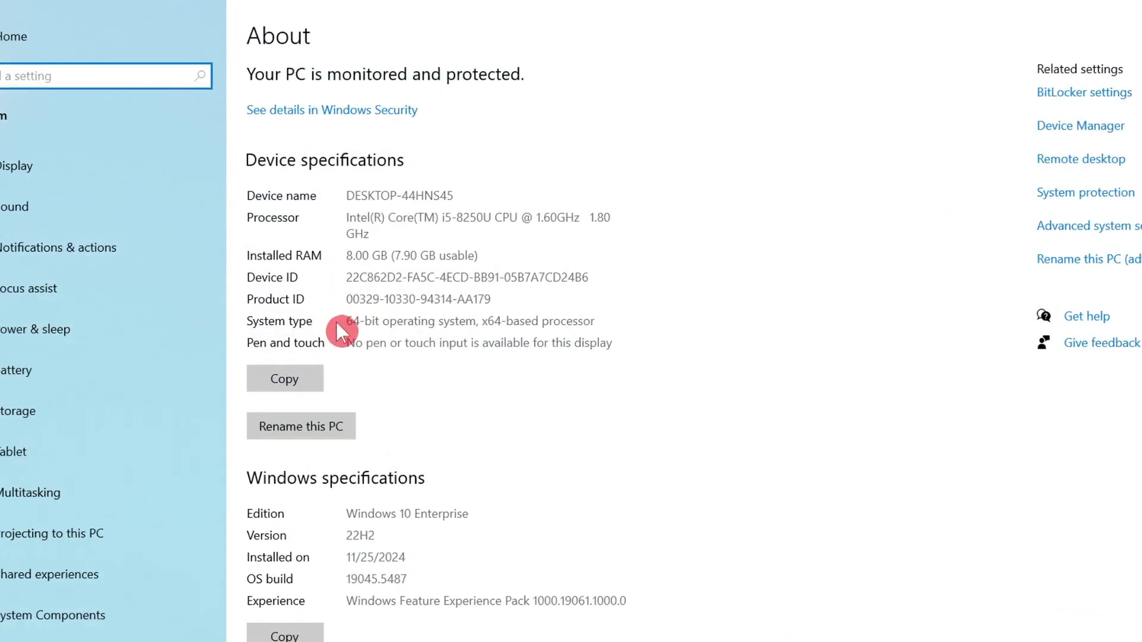
drag(387, 503, 1040, 548)
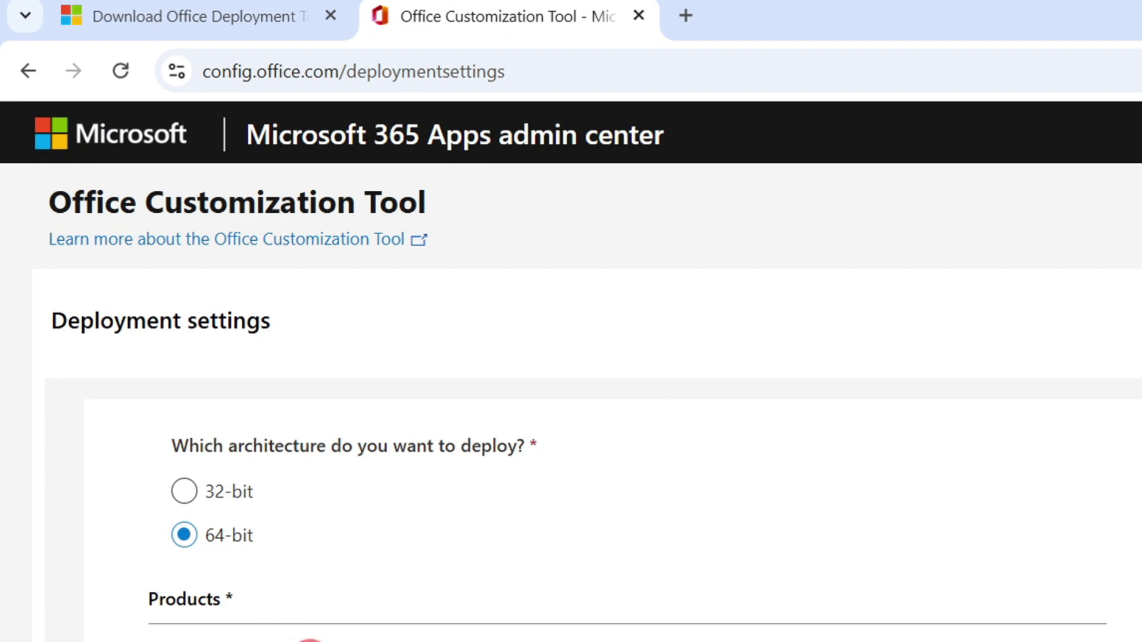
Step: Choose Office LTSC Professional Plus 2024 - Volume License as the Office suite to deploy
scroll(309, 630, down, 2)
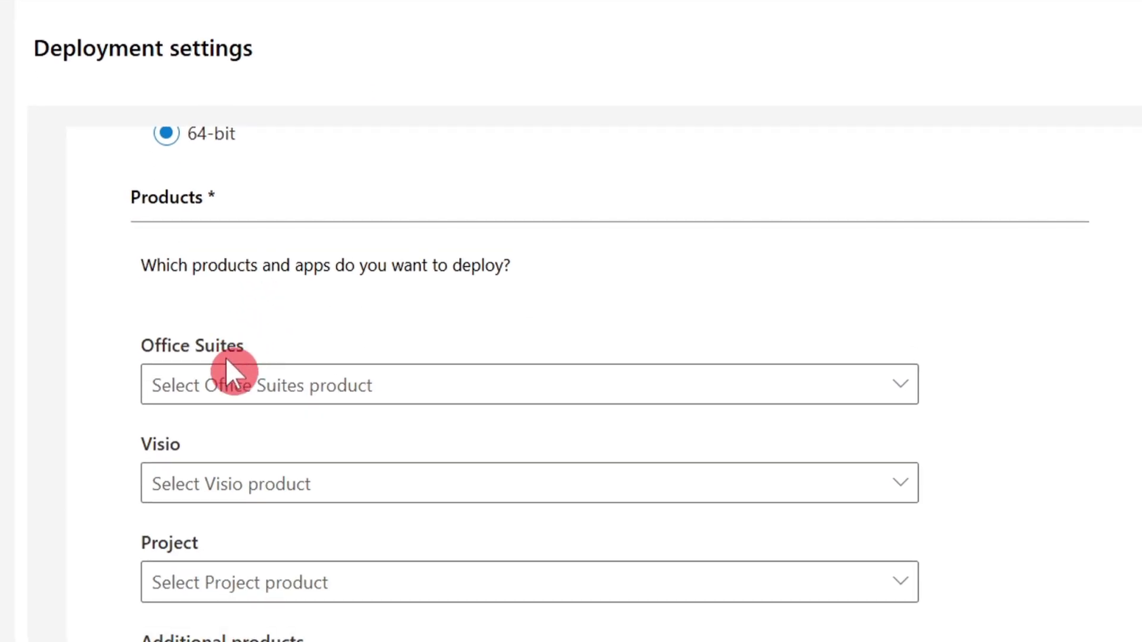
click(345, 403)
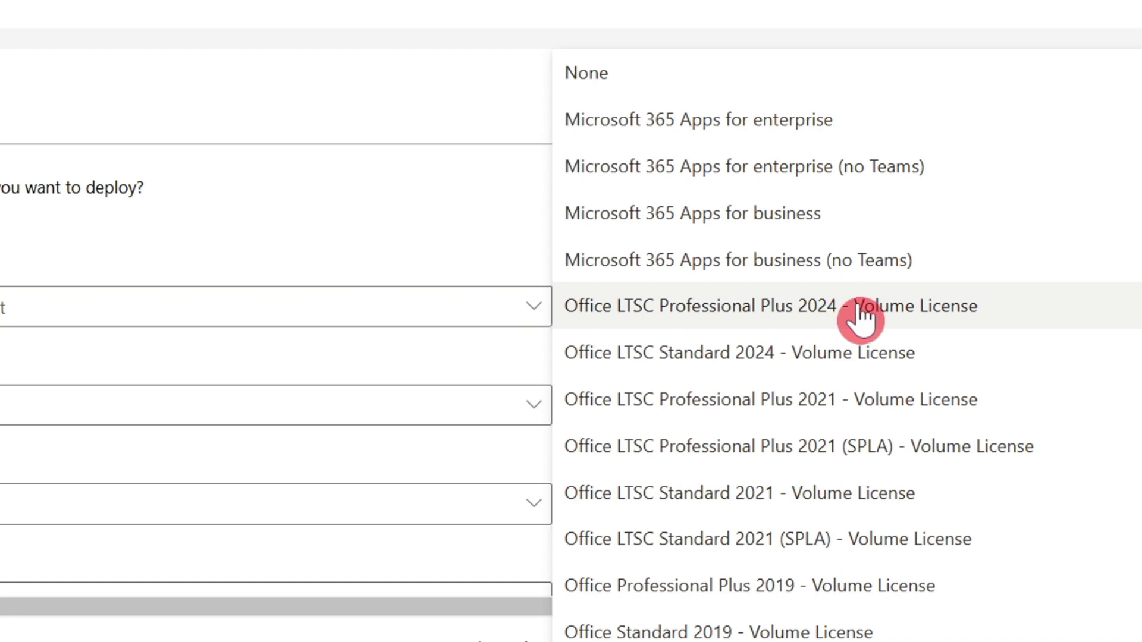
click(975, 310)
Step: Select Visio LTSC Professional 2024 - Volume License and Project Professional 2024 - Volume License as the Visio and Project products
scroll(123, 426, down, 4)
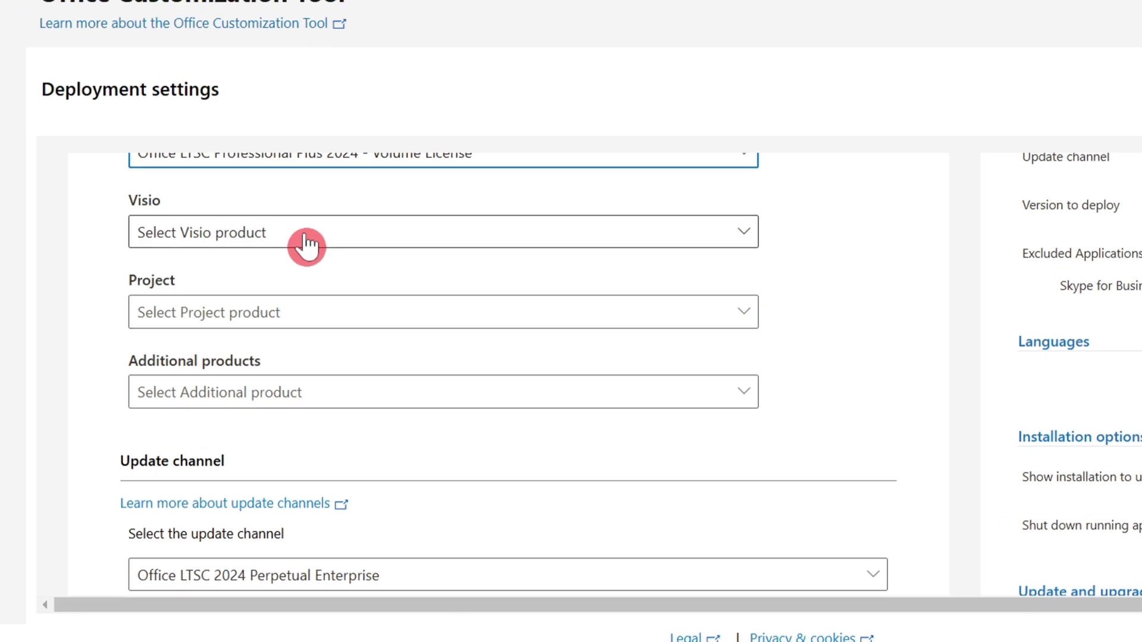
click(307, 244)
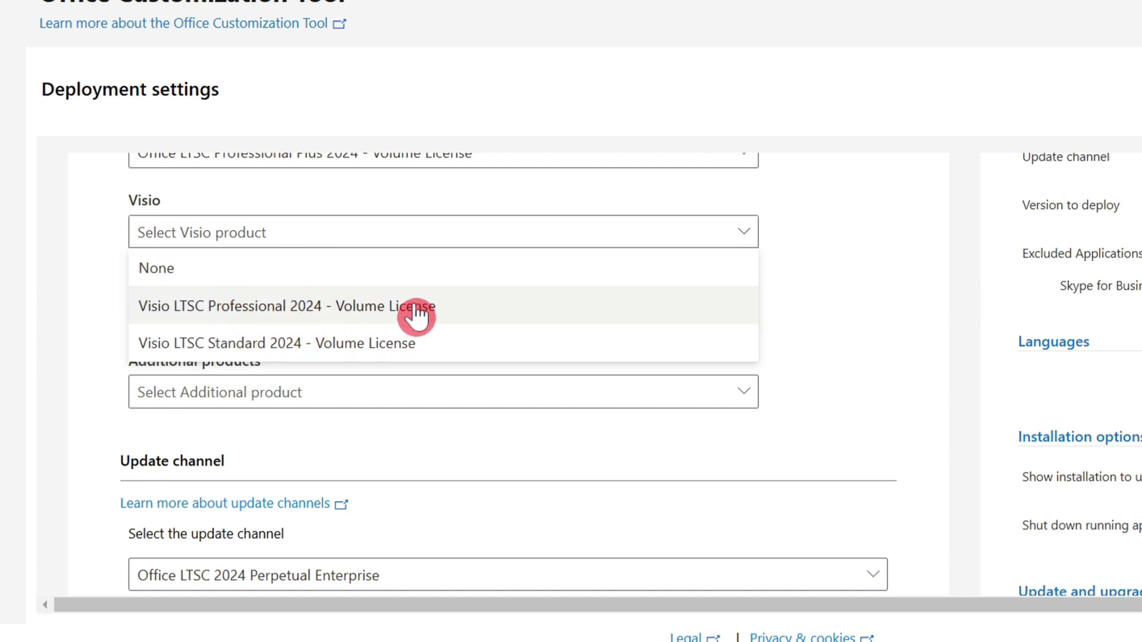
click(451, 315)
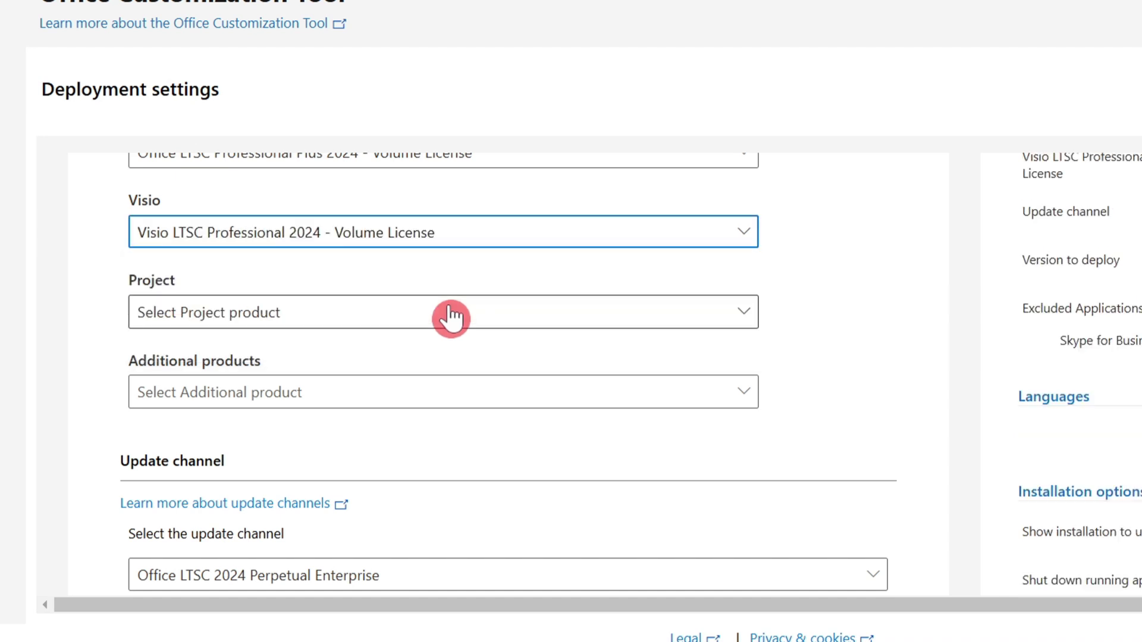
click(295, 324)
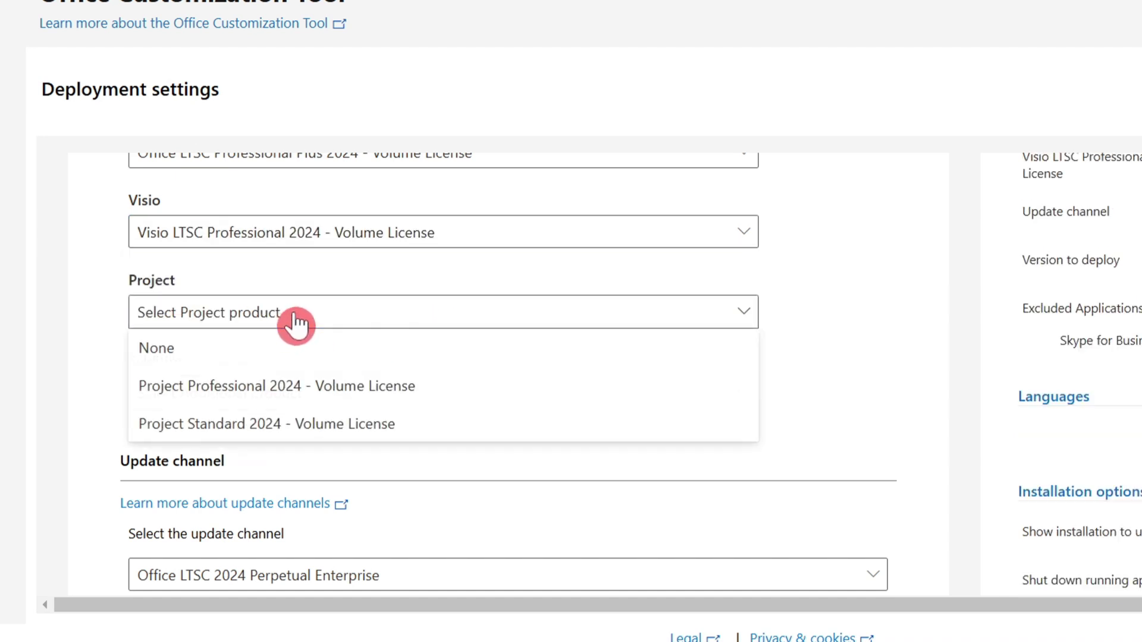
click(364, 388)
Step: Choose None for the additional products
click(296, 399)
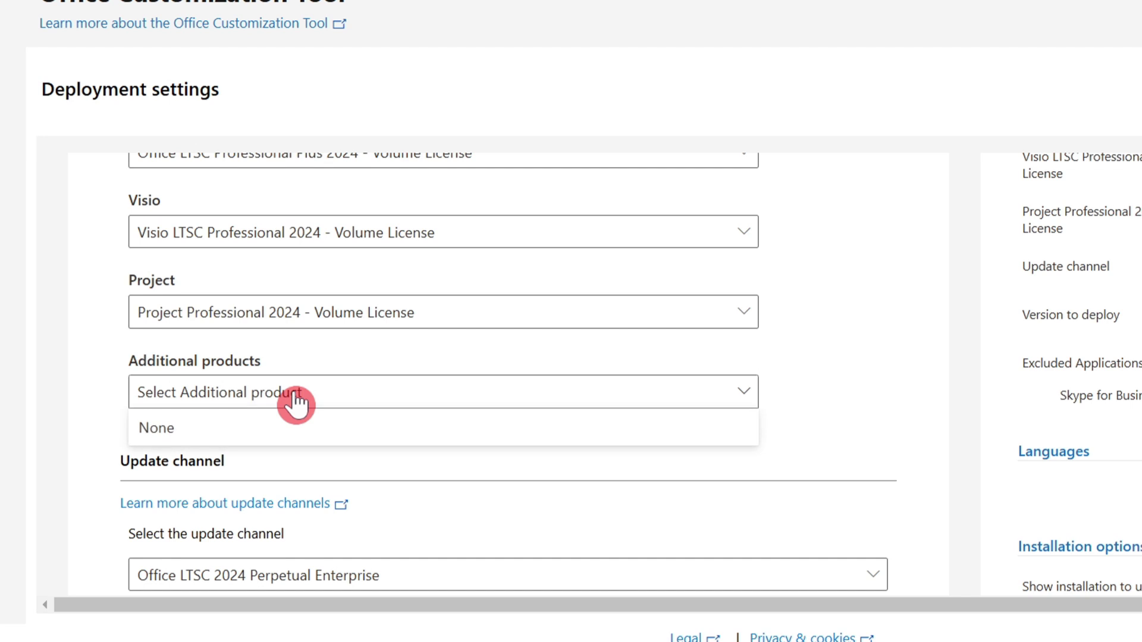
click(182, 424)
click(257, 396)
click(233, 437)
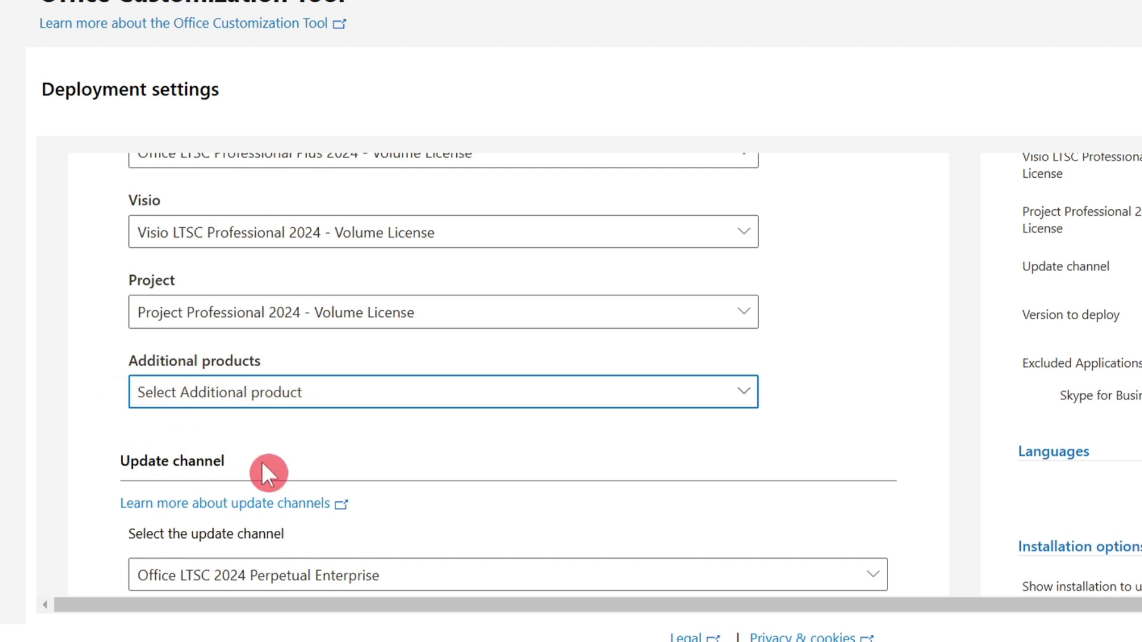
Step: Review the update channel, the available versions and the apps included in the deployment
scroll(264, 466, down, 2)
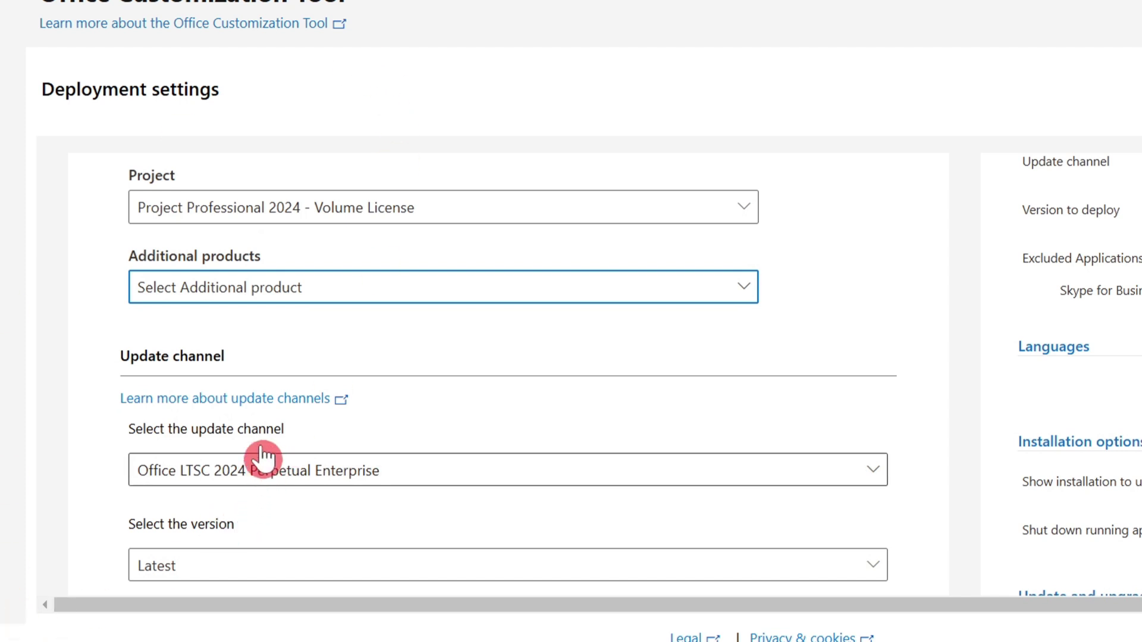
scroll(202, 480, down, 2)
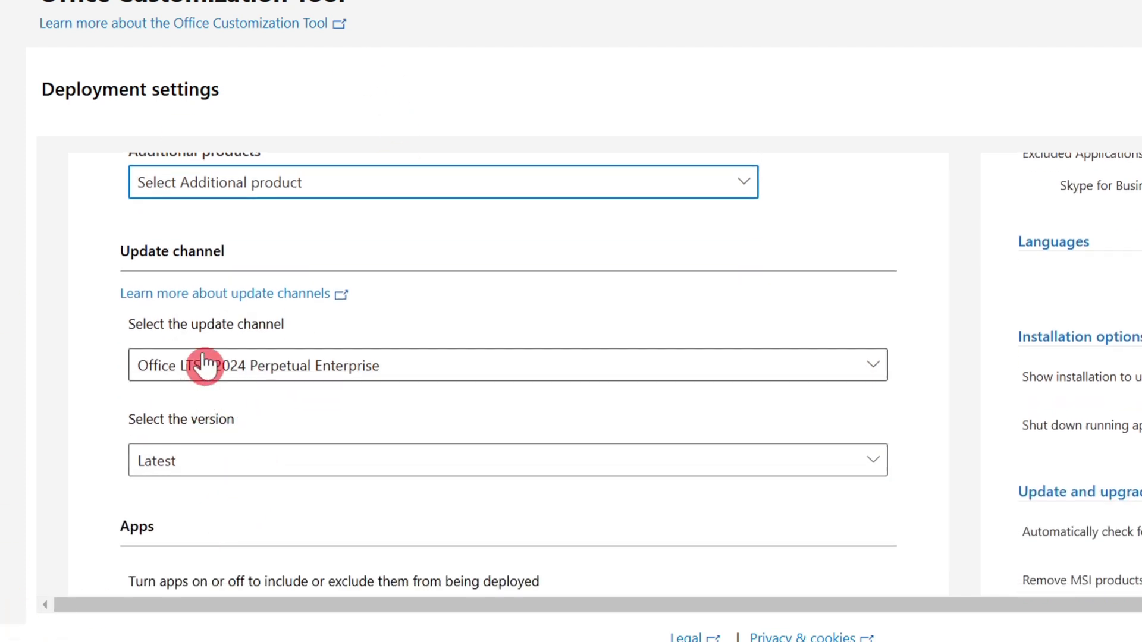
click(209, 470)
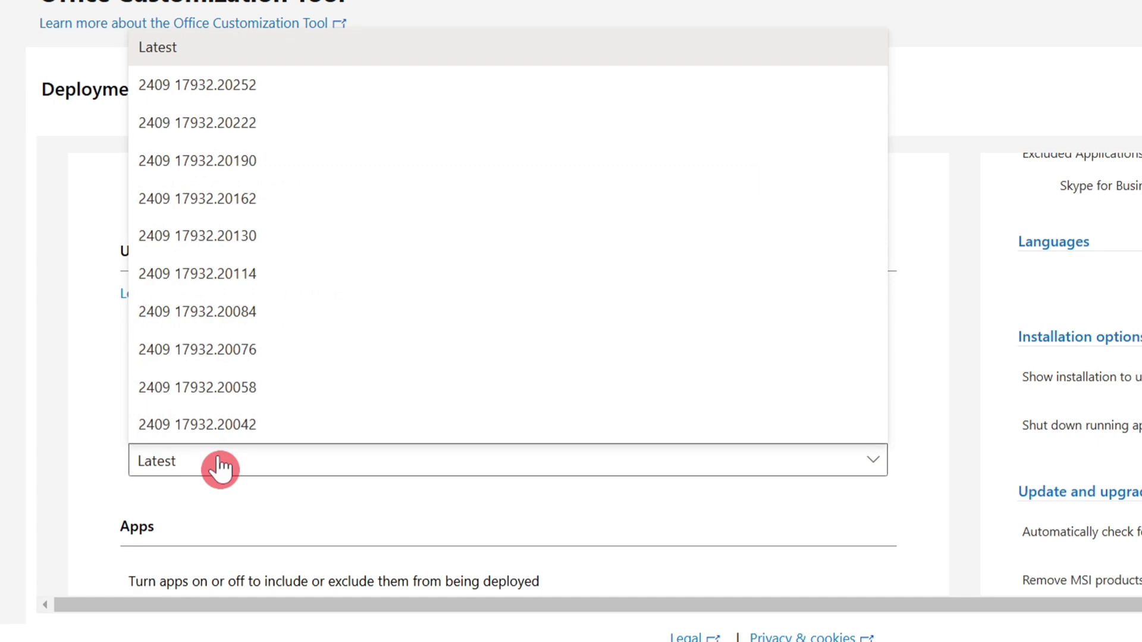
click(204, 468)
scroll(274, 486, down, 2)
scroll(276, 481, up, 2)
click(247, 377)
scroll(201, 517, down, 5)
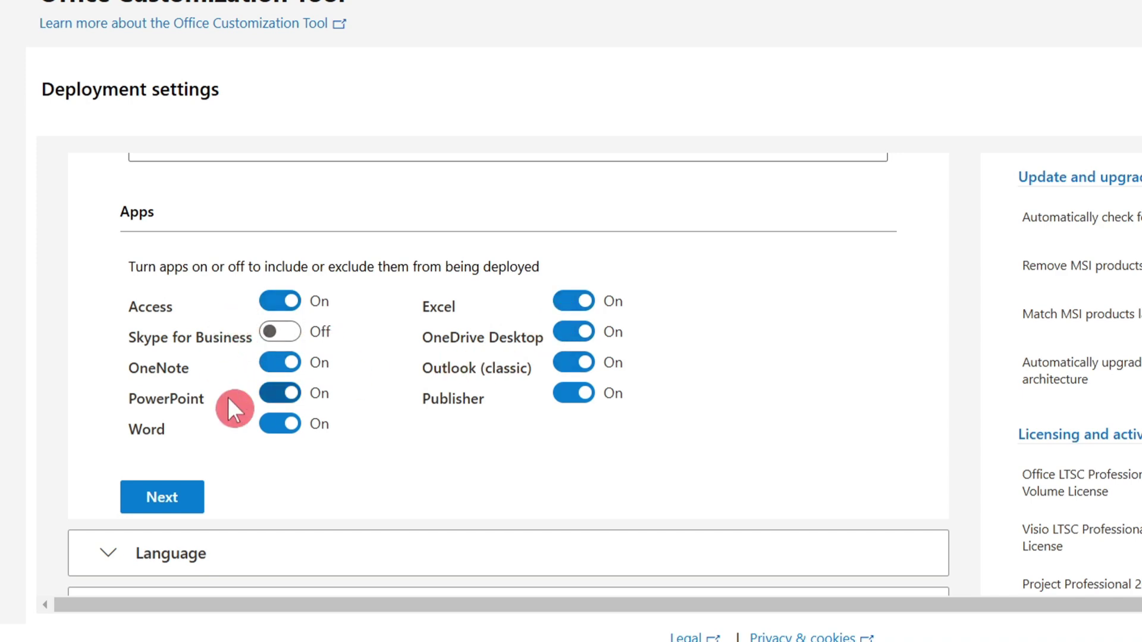
Step: Set the primary language of the configuration to English (United States)
scroll(259, 488, down, 3)
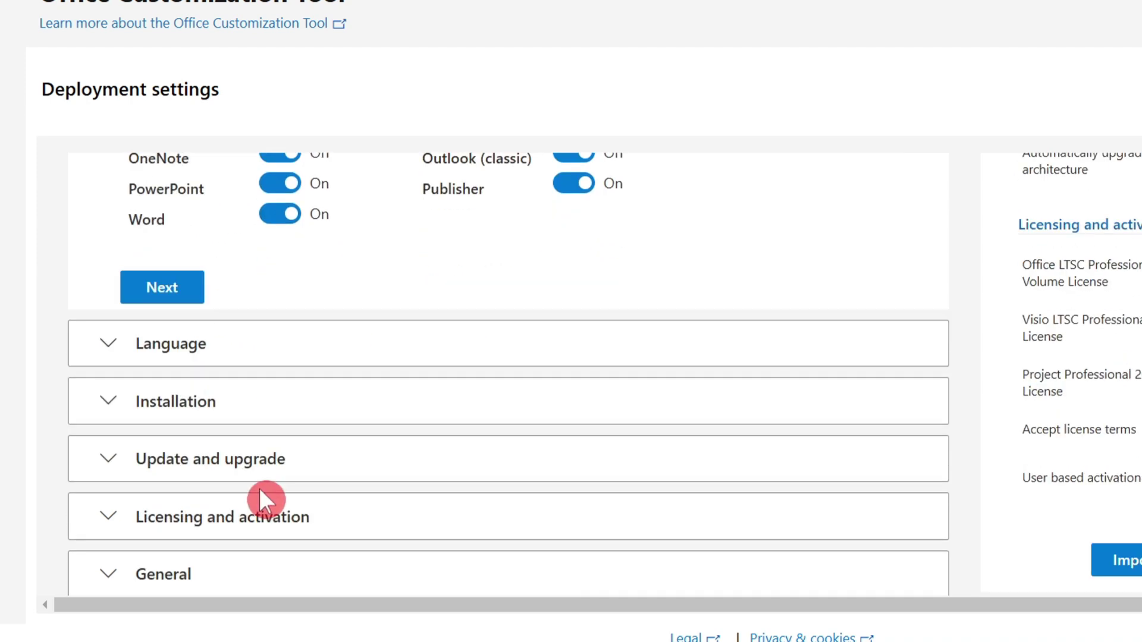
click(121, 348)
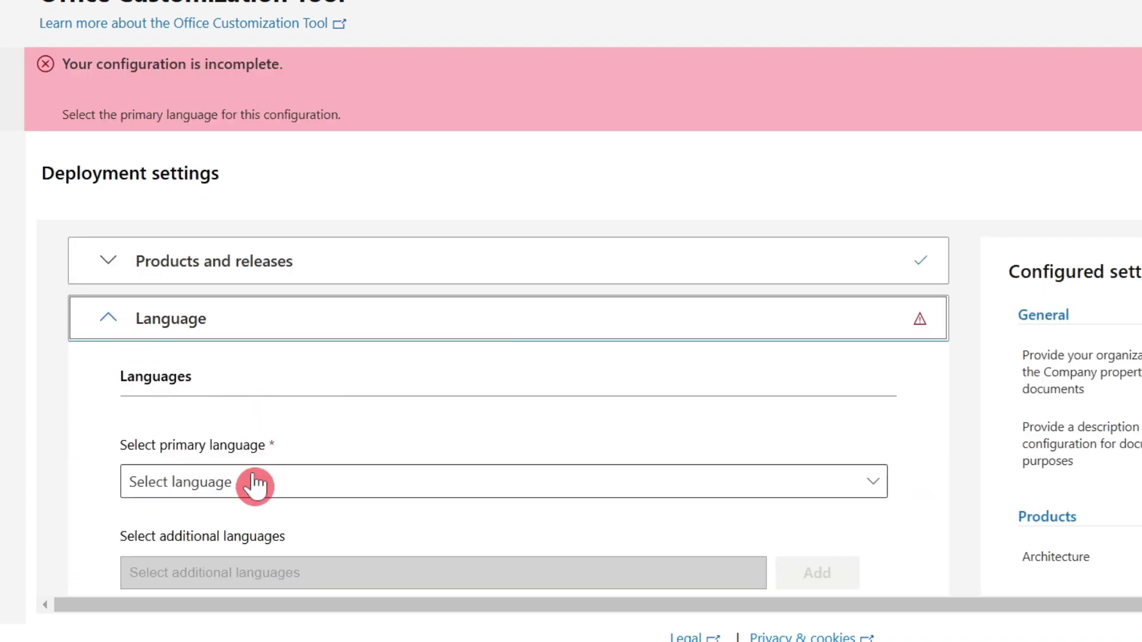
click(280, 488)
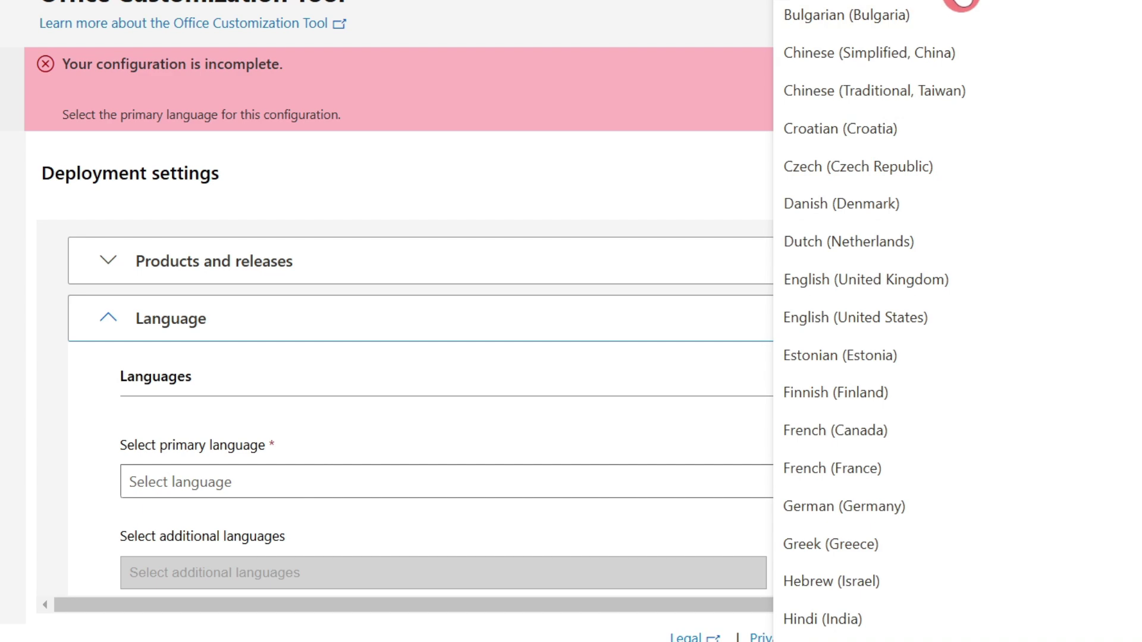
click(911, 322)
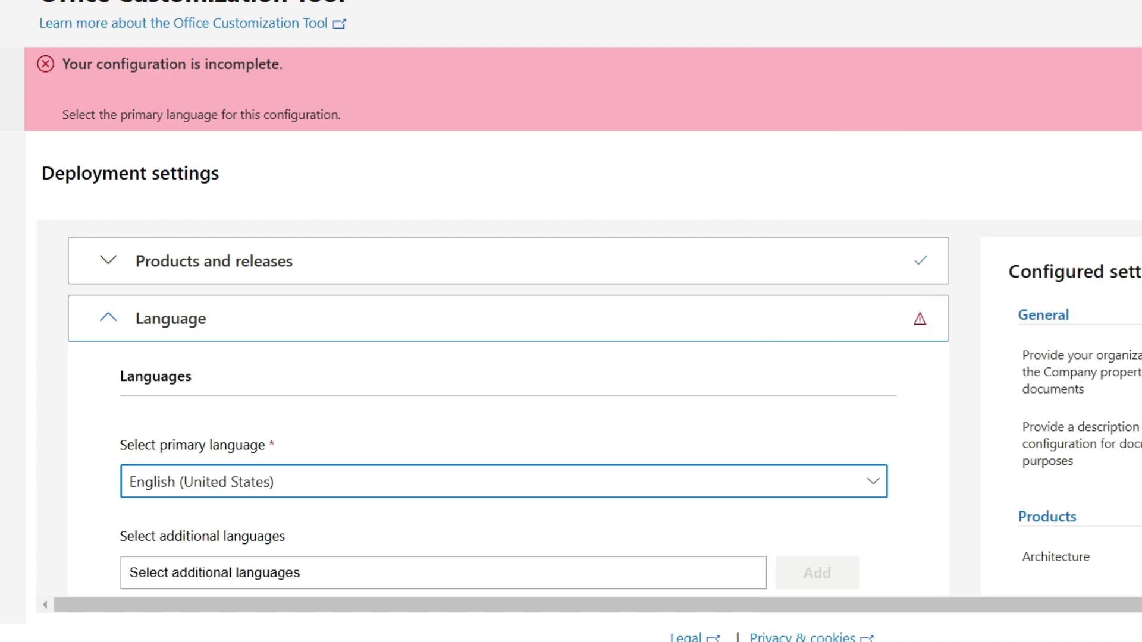
Step: Review the additional languages and additional proofing tools offered for the configuration without adding any
scroll(304, 511, down, 3)
click(318, 360)
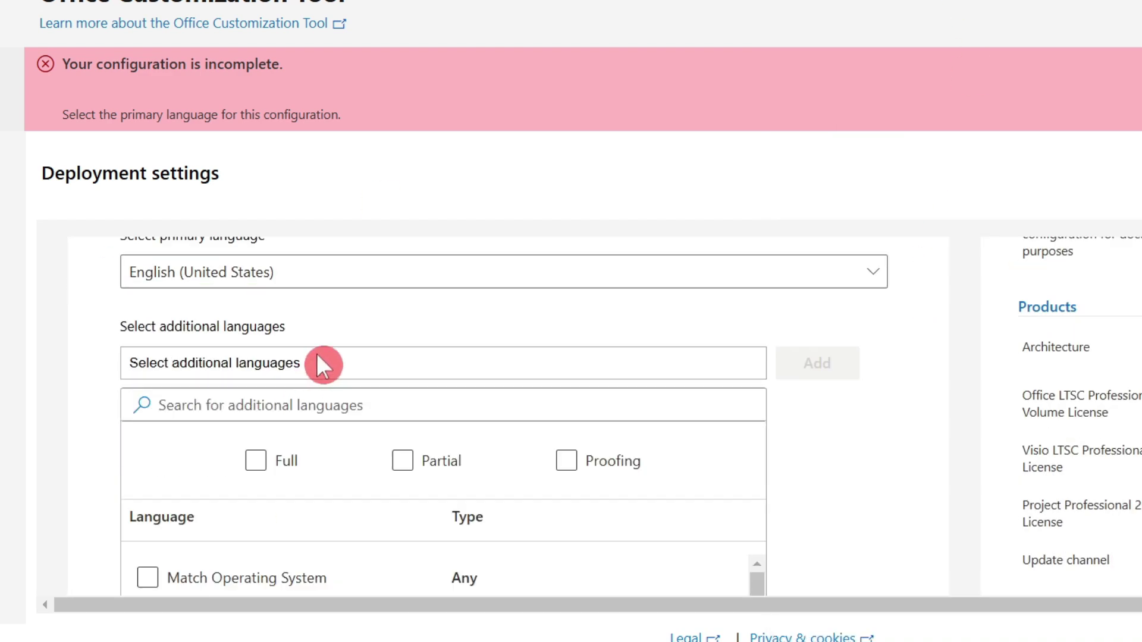
scroll(848, 419, down, 4)
scroll(848, 425, up, 7)
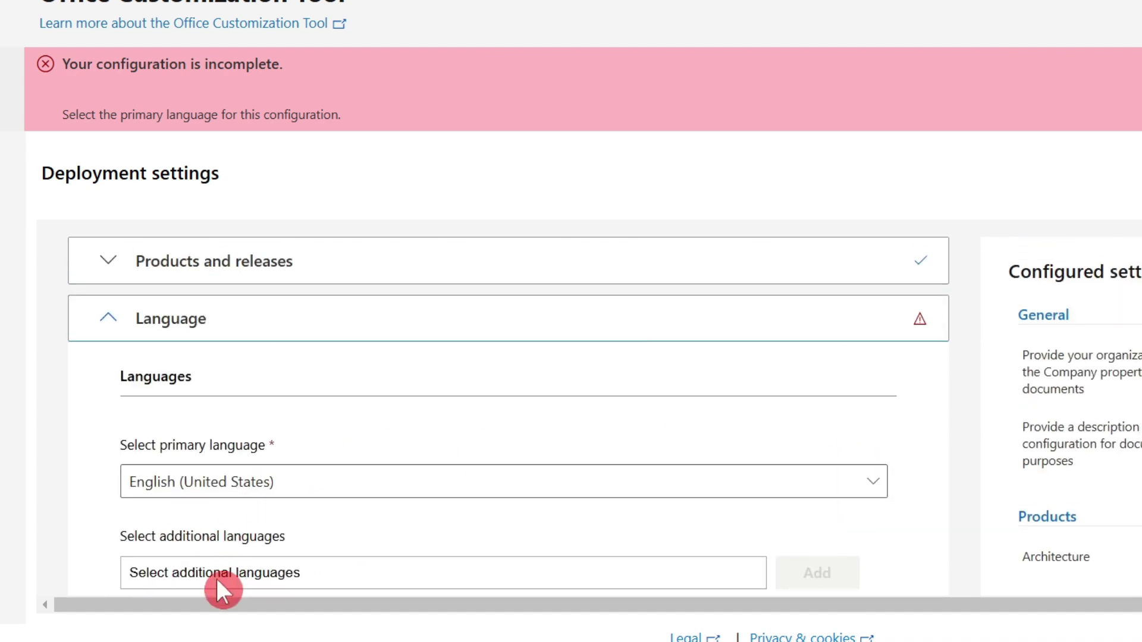
scroll(226, 583, down, 2)
click(510, 400)
scroll(428, 400, down, 2)
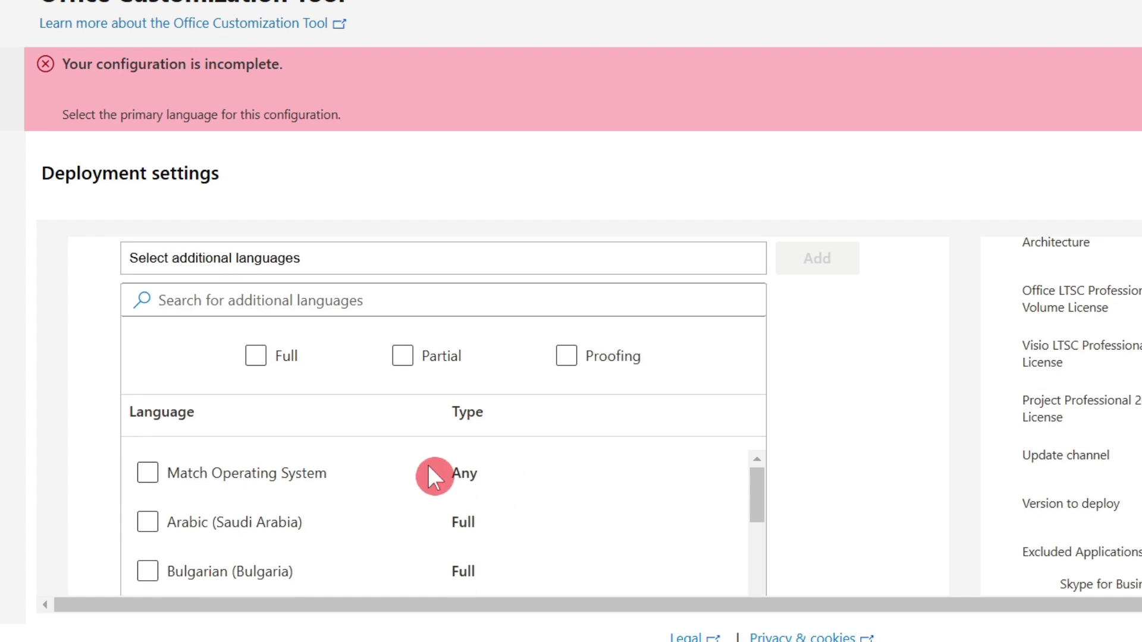
click(226, 265)
scroll(260, 442, down, 3)
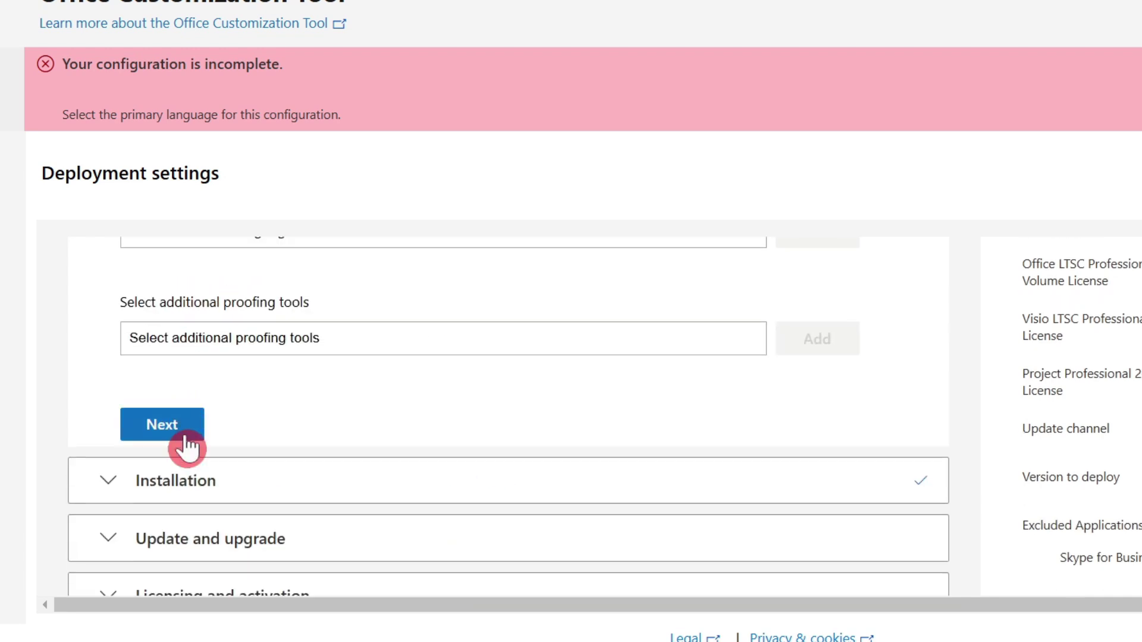
scroll(197, 429, up, 2)
Step: Keep the default installation options and the Office Content Delivery Network (CDN) as the update source, then collapse the update settings
click(194, 418)
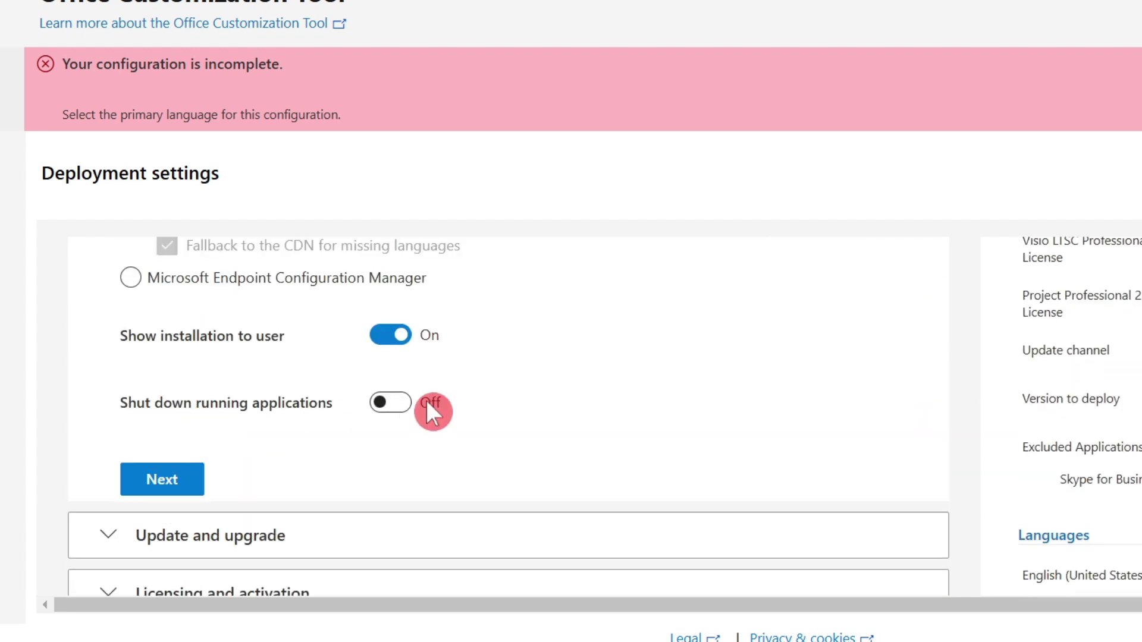
click(188, 480)
scroll(181, 518, down, 2)
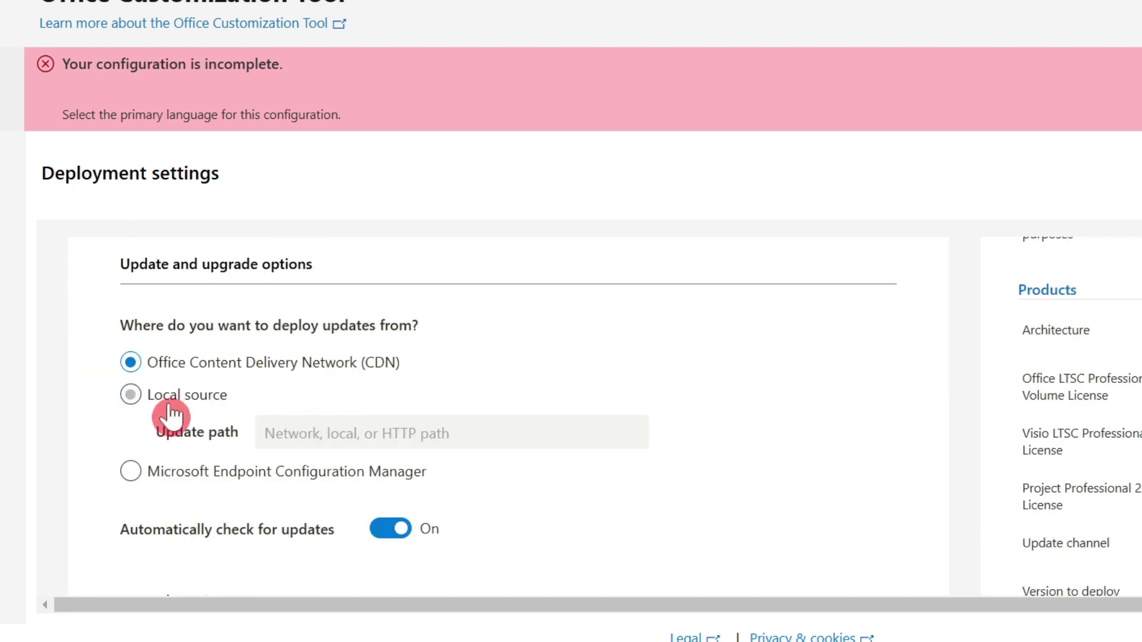
click(185, 487)
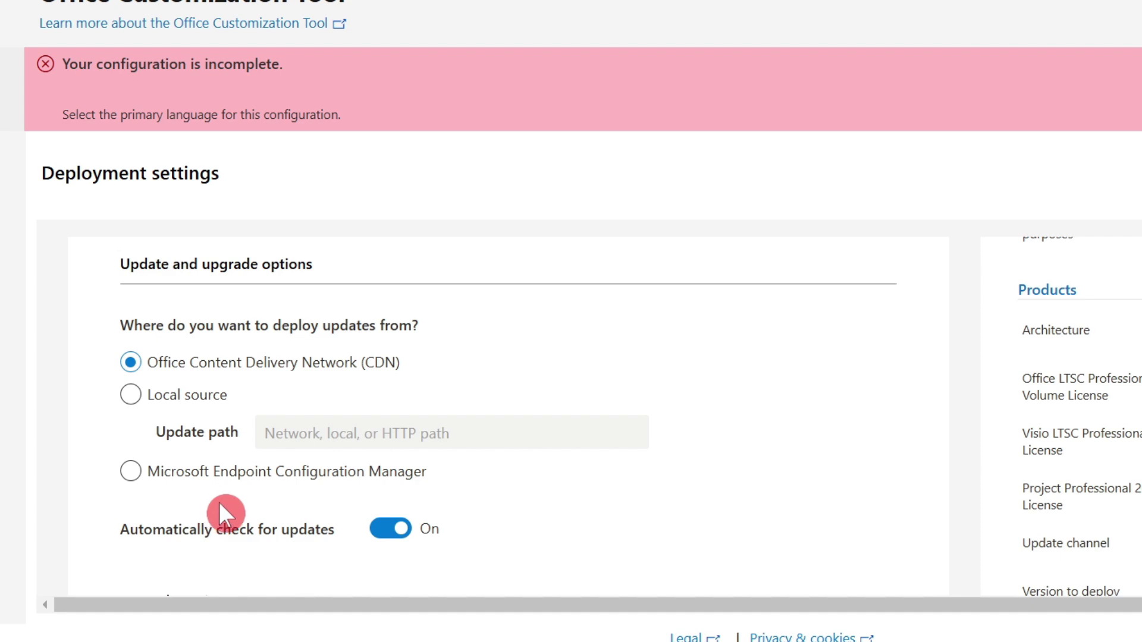
scroll(224, 507, down, 3)
scroll(238, 507, up, 5)
click(240, 321)
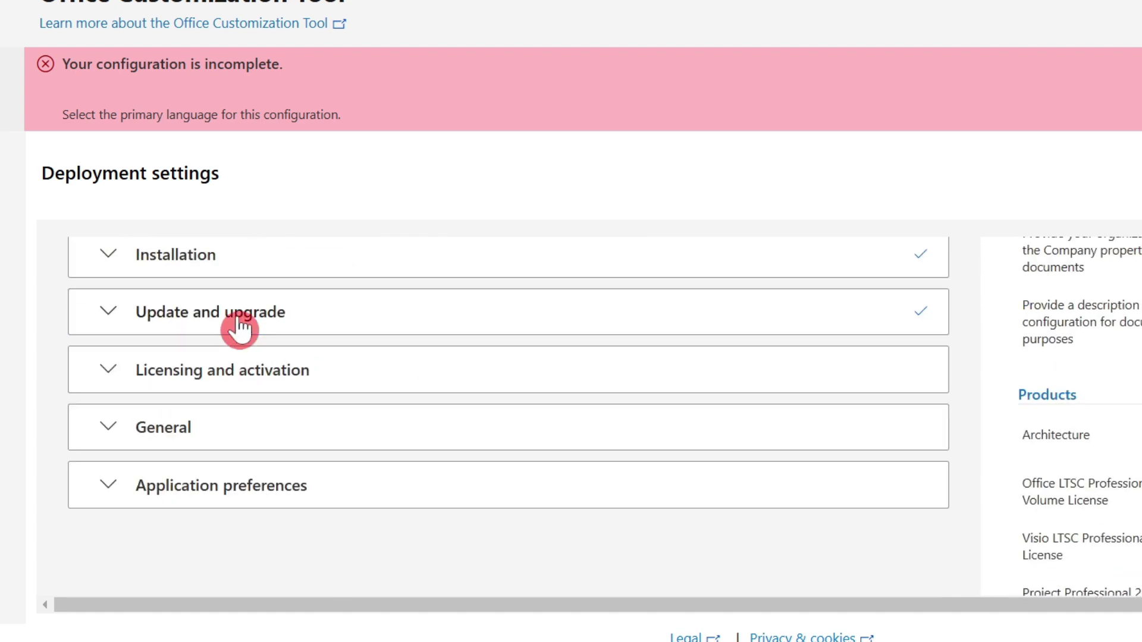
click(247, 480)
Step: Export the configuration as Configuration with Office Open XML formats as the default, accepting the license terms
scroll(515, 534, up, 5)
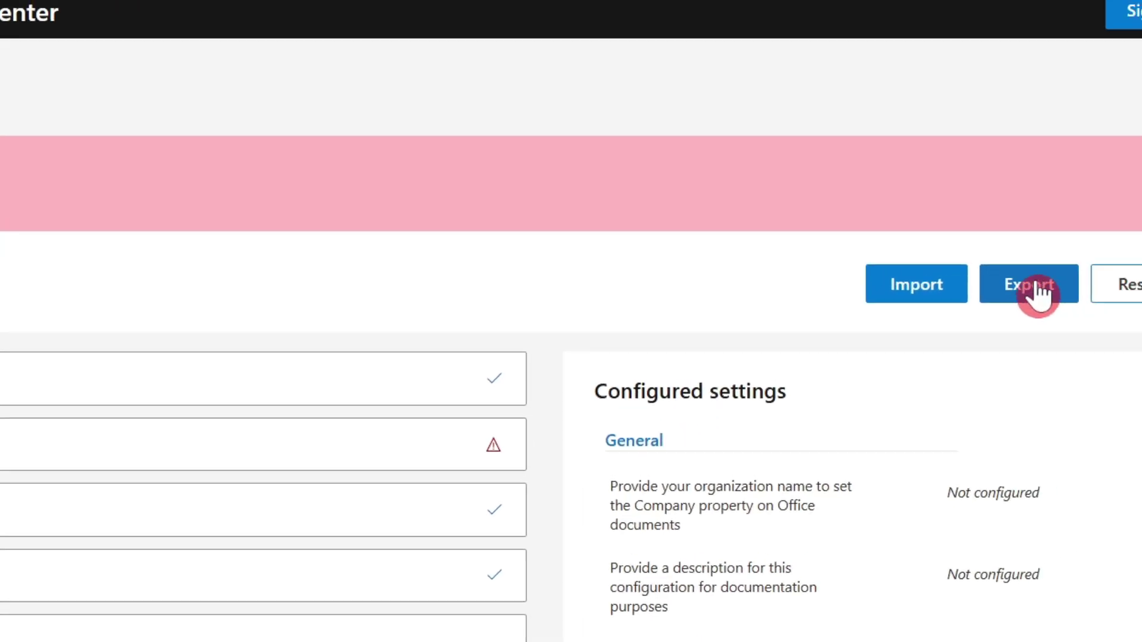
click(1038, 291)
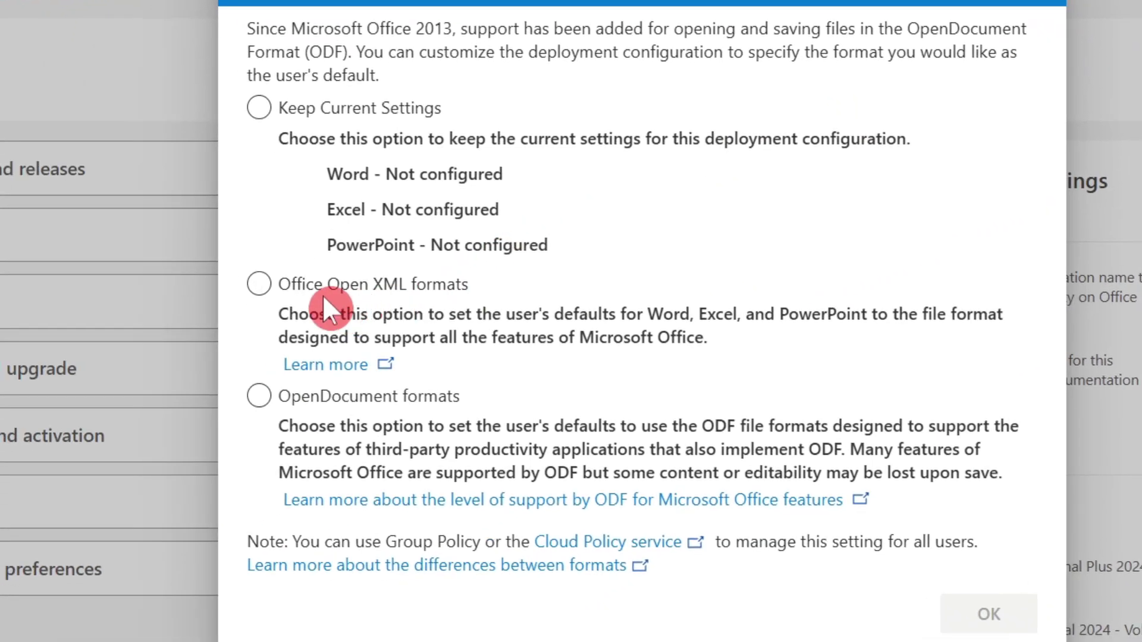
click(269, 286)
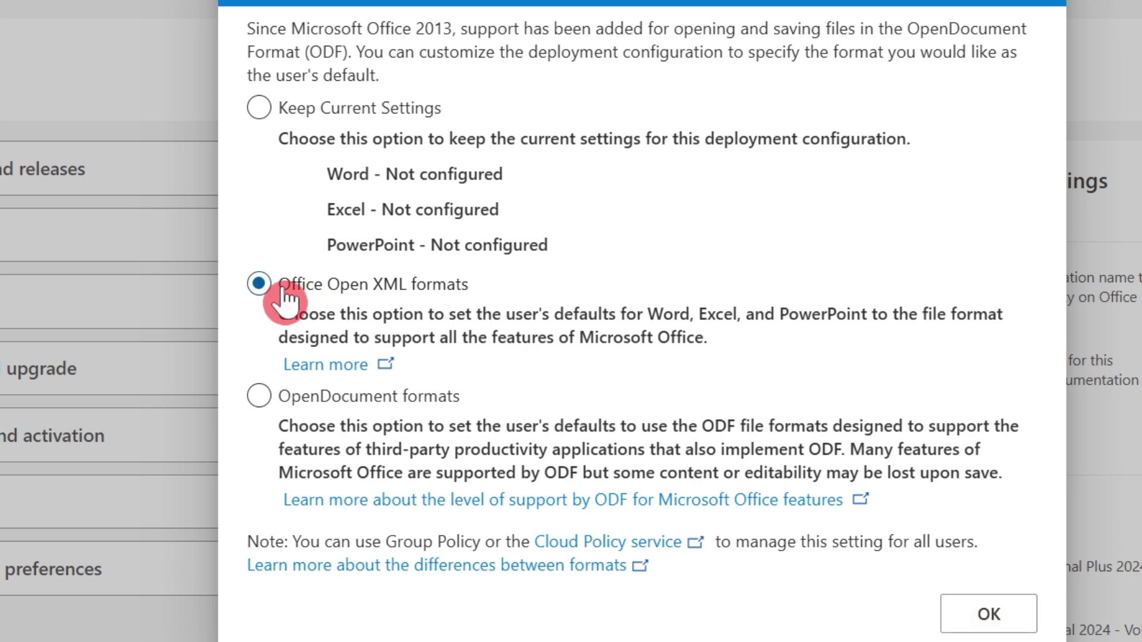
click(984, 615)
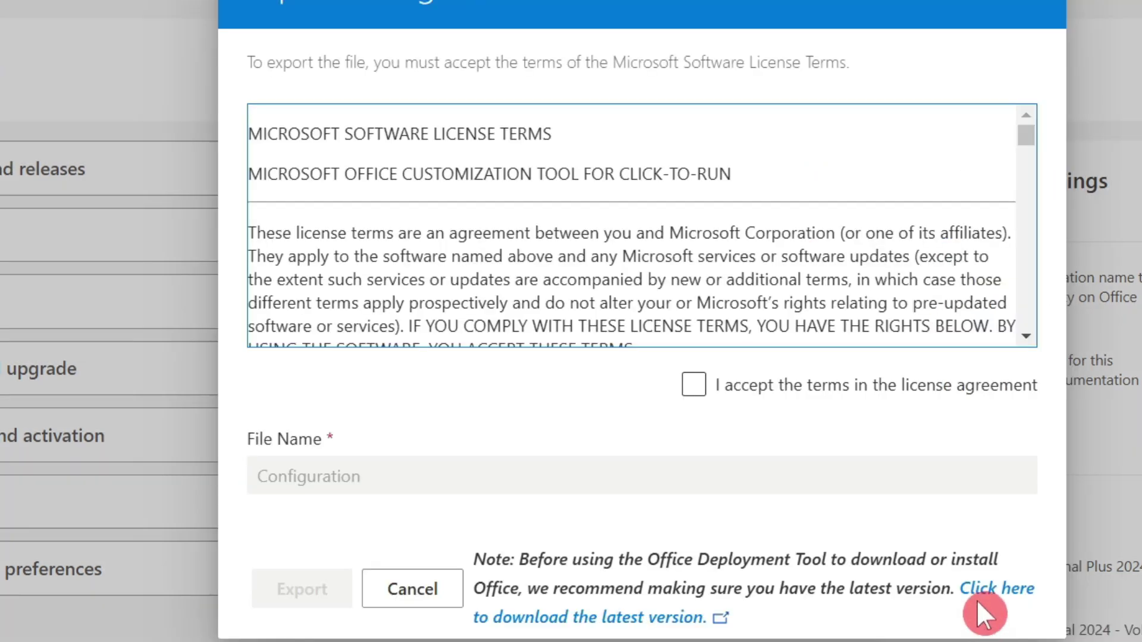
click(695, 385)
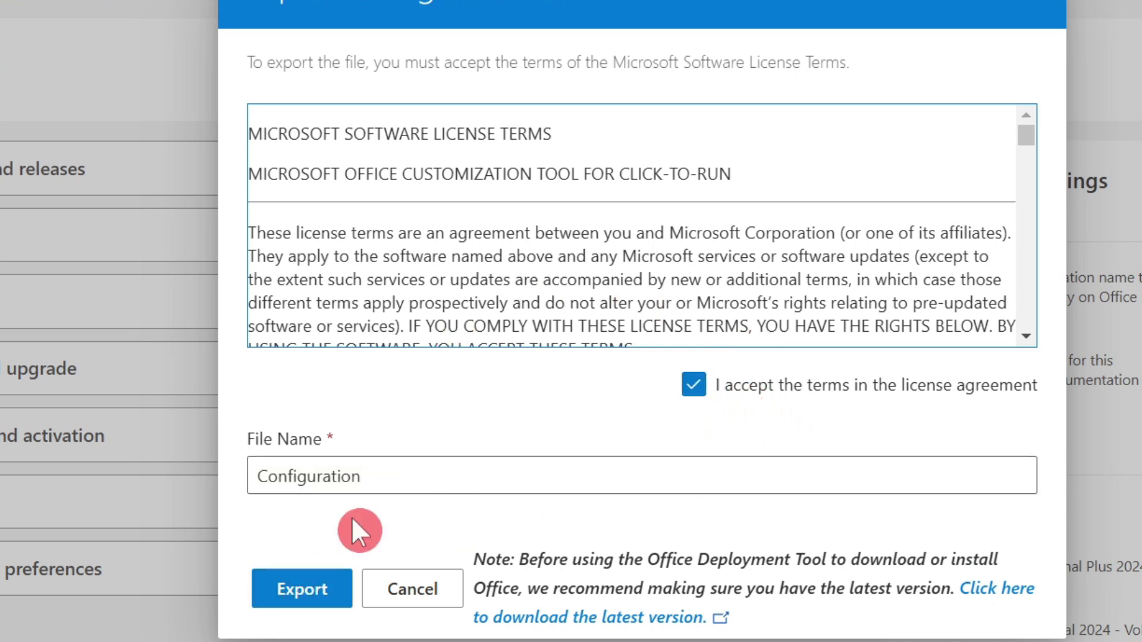
click(325, 607)
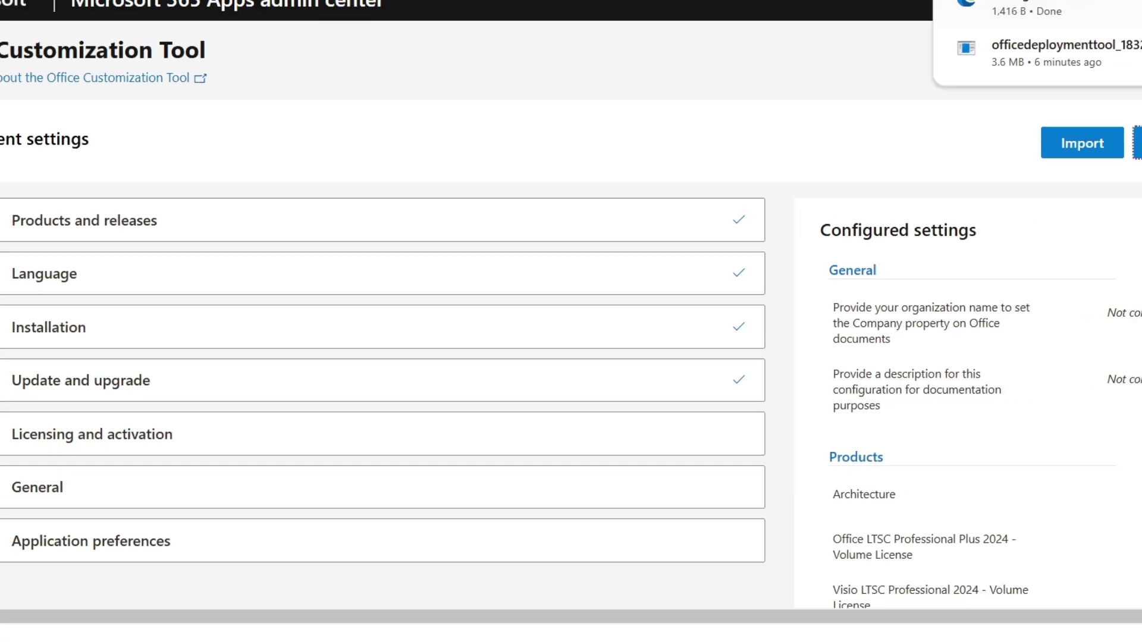
Step: Move the exported Configuration file from the Downloads folder into the office 2024 folder on the desktop
click(1061, 82)
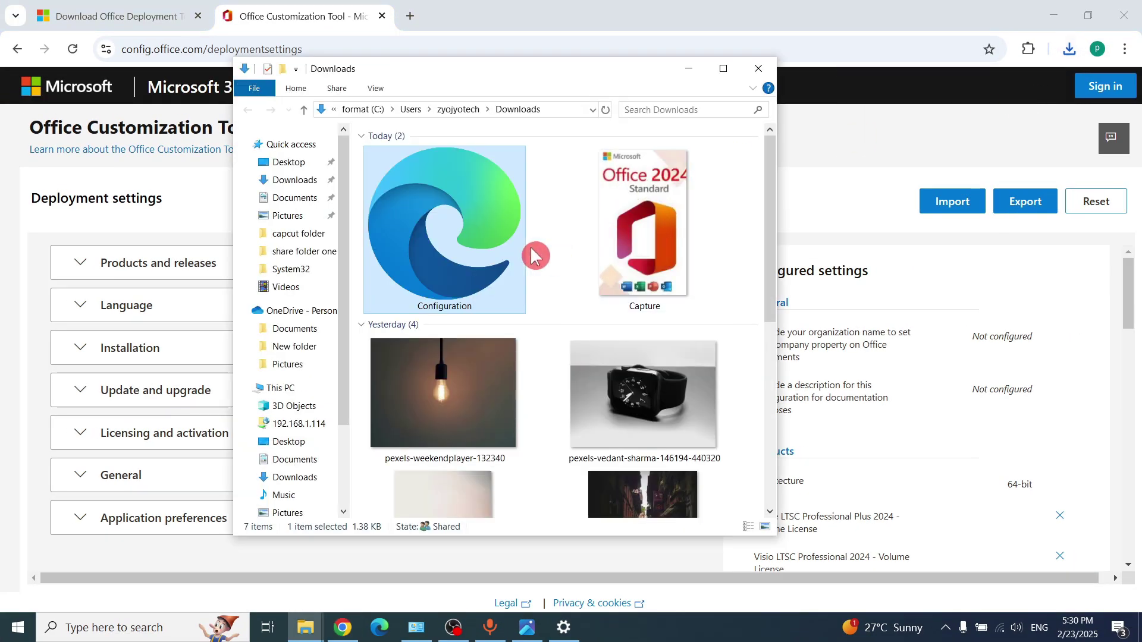
right_click(452, 246)
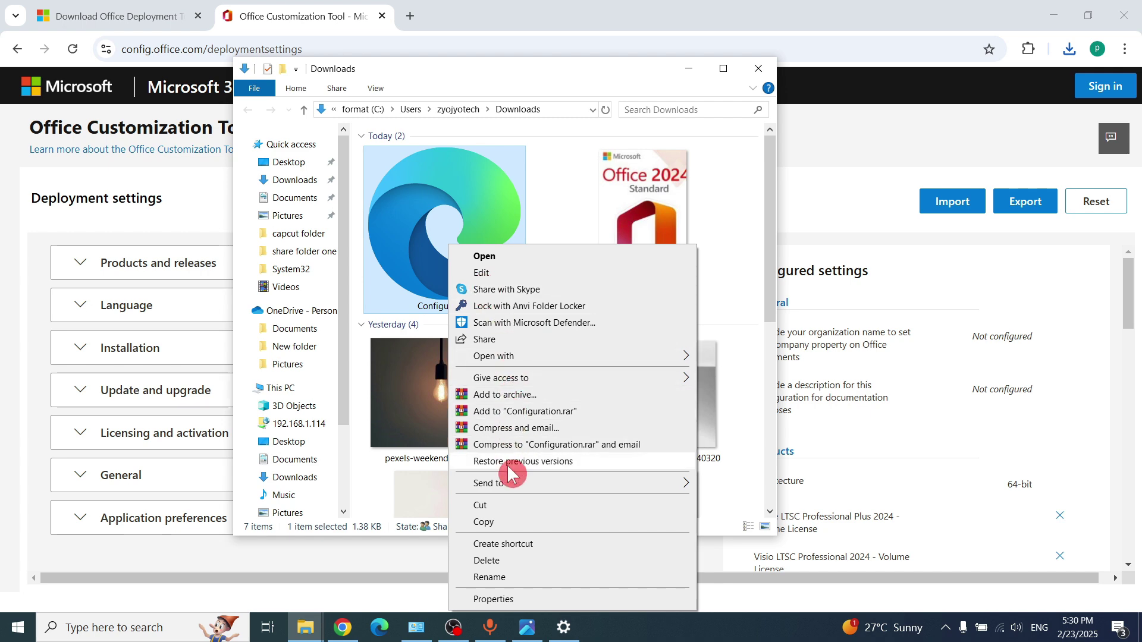
click(488, 505)
click(1041, 22)
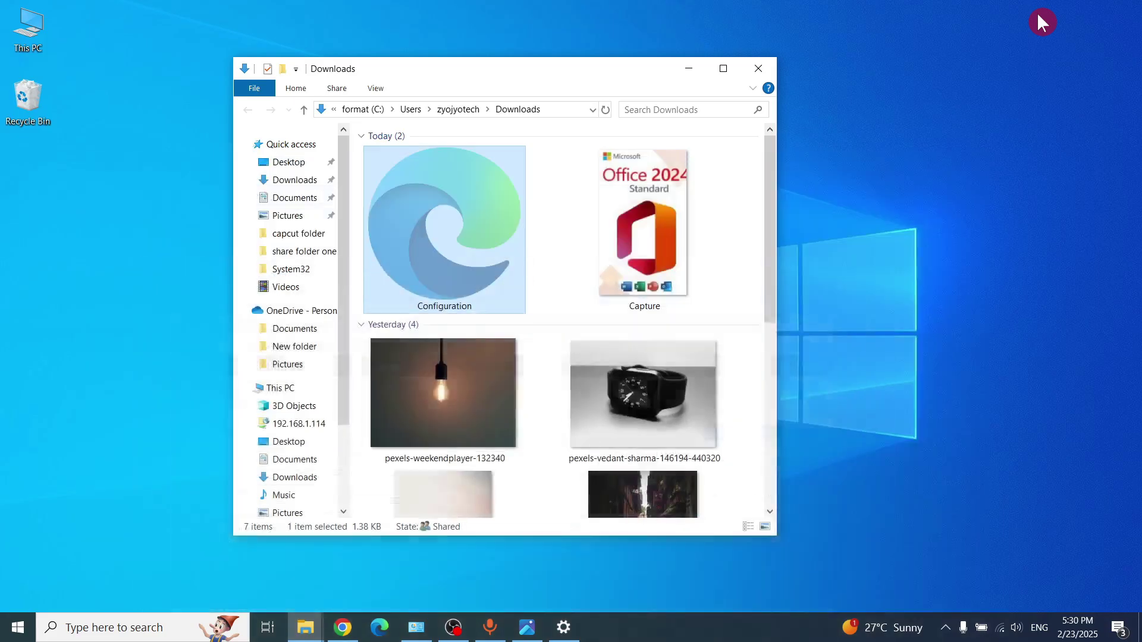
click(689, 67)
double_click(541, 256)
right_click(470, 287)
click(546, 395)
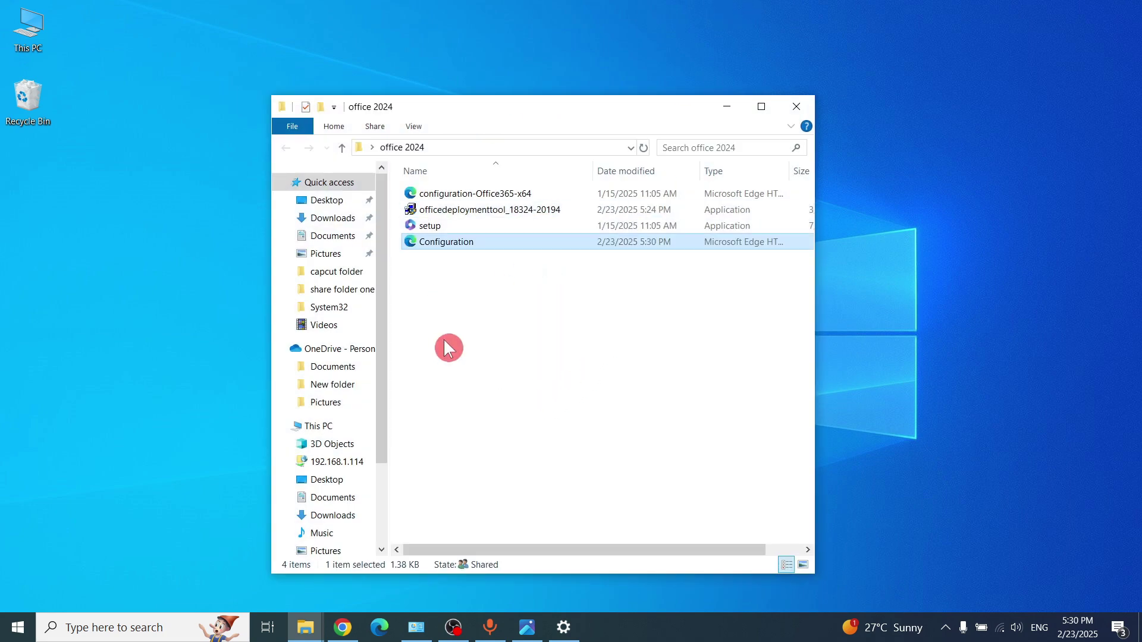
Step: Refresh the file list of the office 2024 folder and close its window
right_click(500, 289)
click(584, 359)
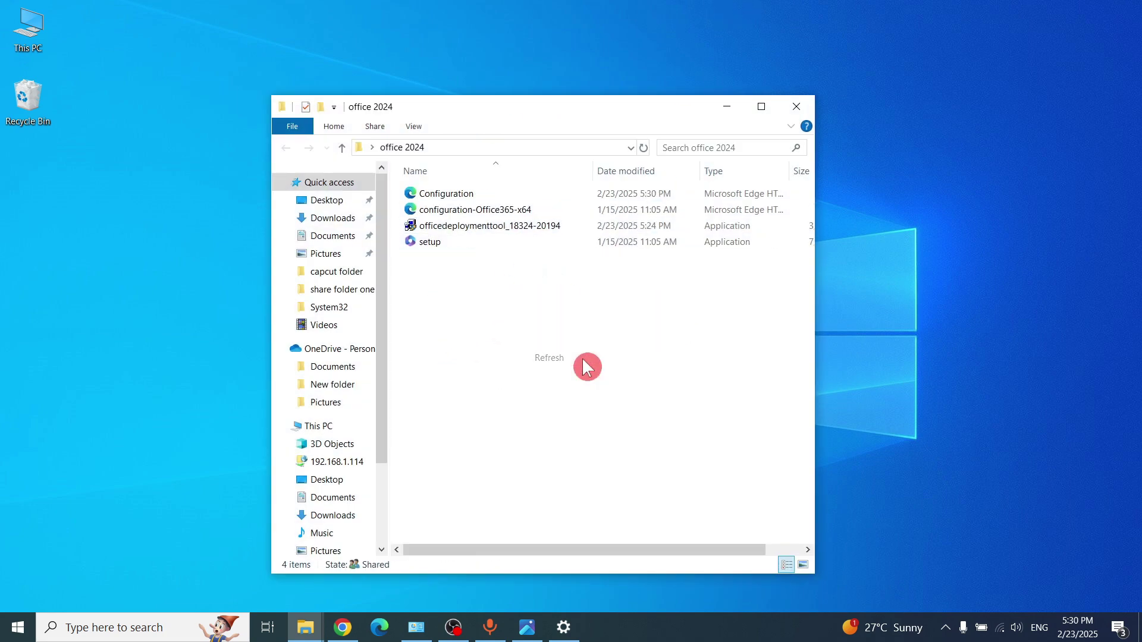
right_click(526, 334)
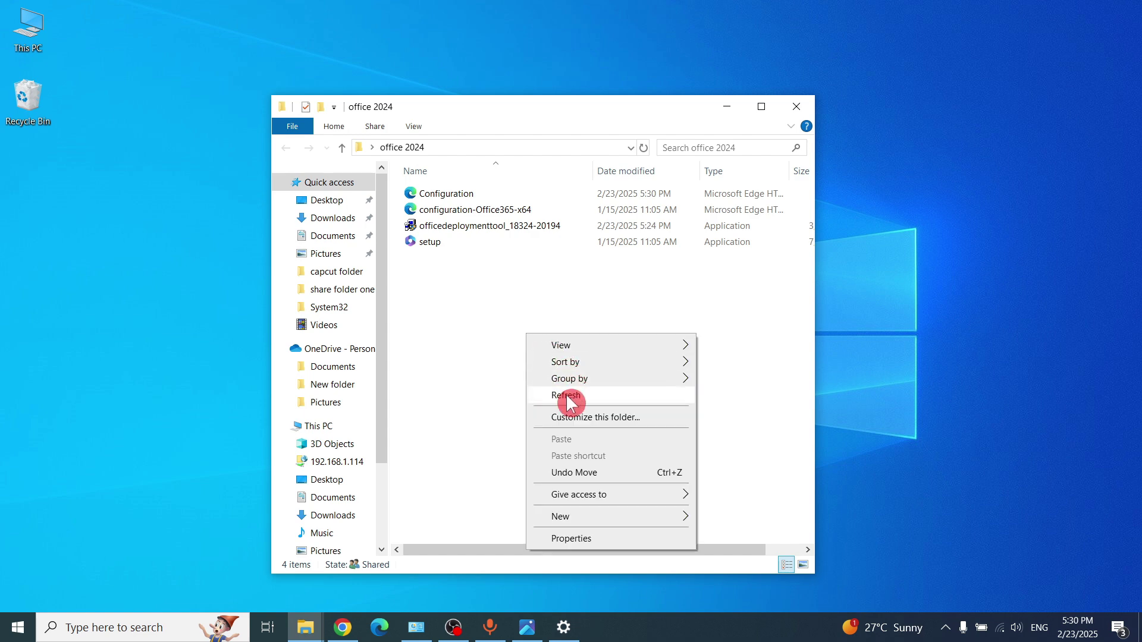
click(566, 396)
click(796, 106)
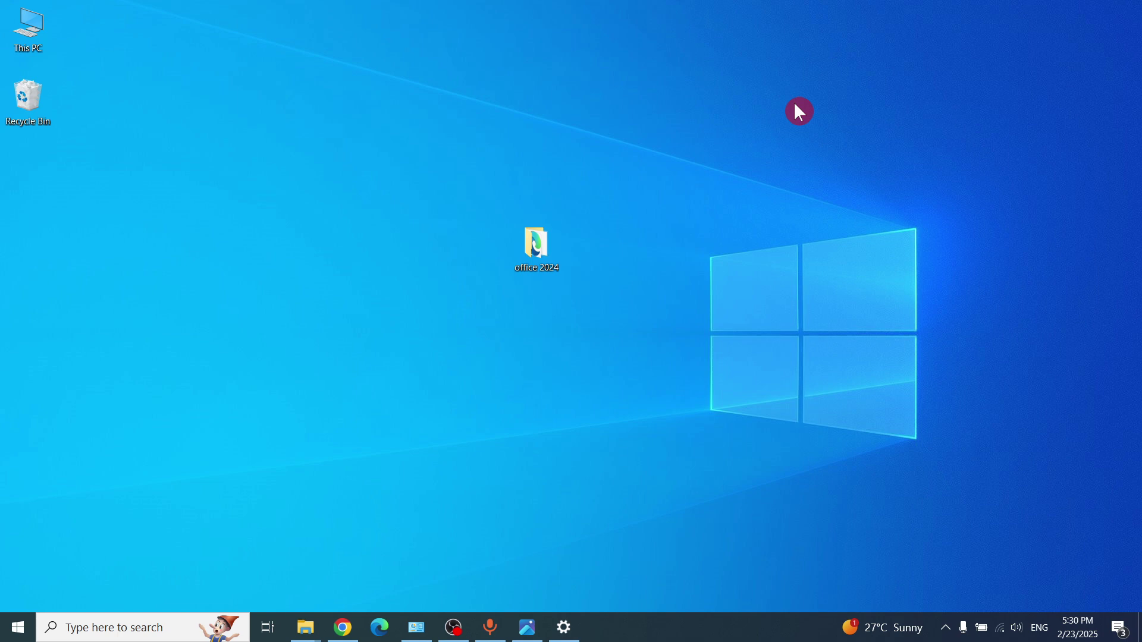
Step: Move the office 2024 folder from the desktop to the root of the C: drive and close the window
right_click(536, 253)
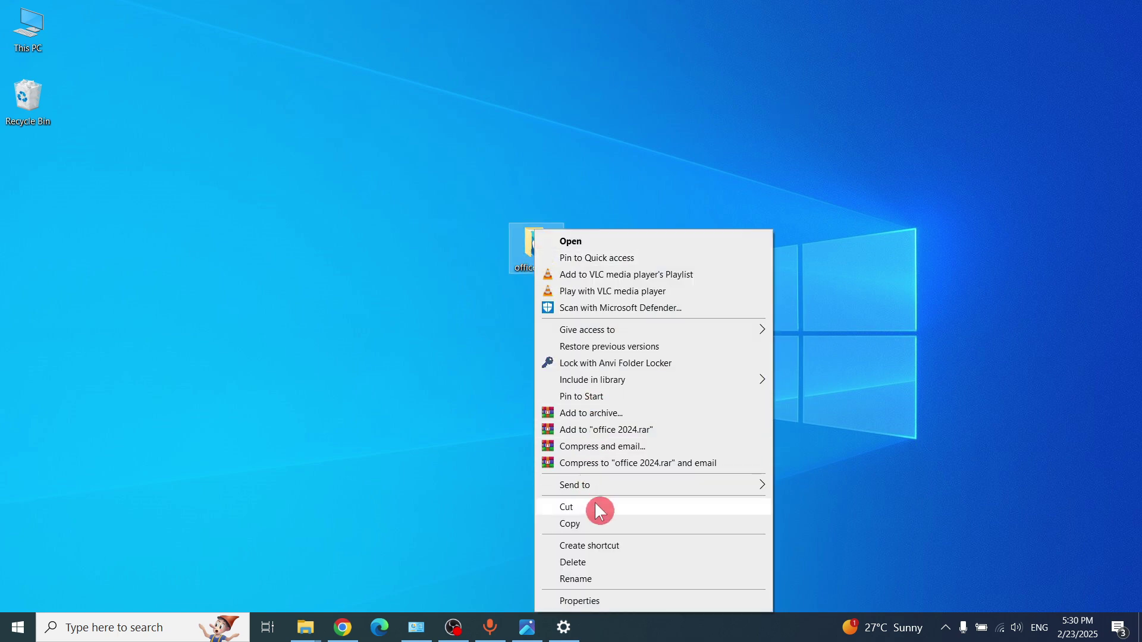
click(598, 509)
double_click(37, 27)
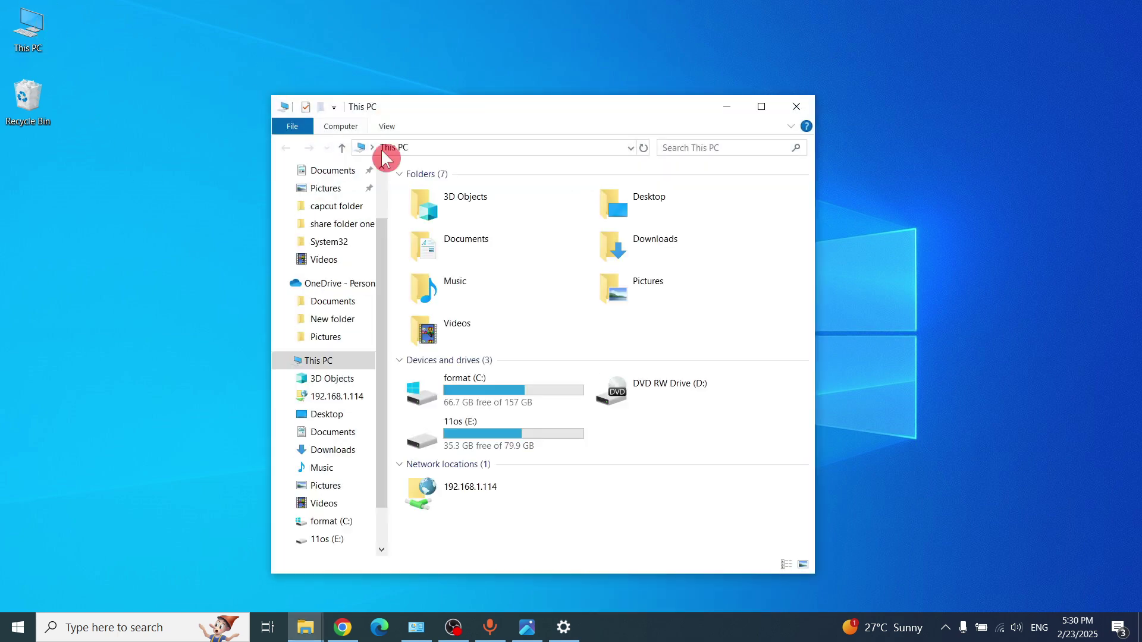
double_click(491, 390)
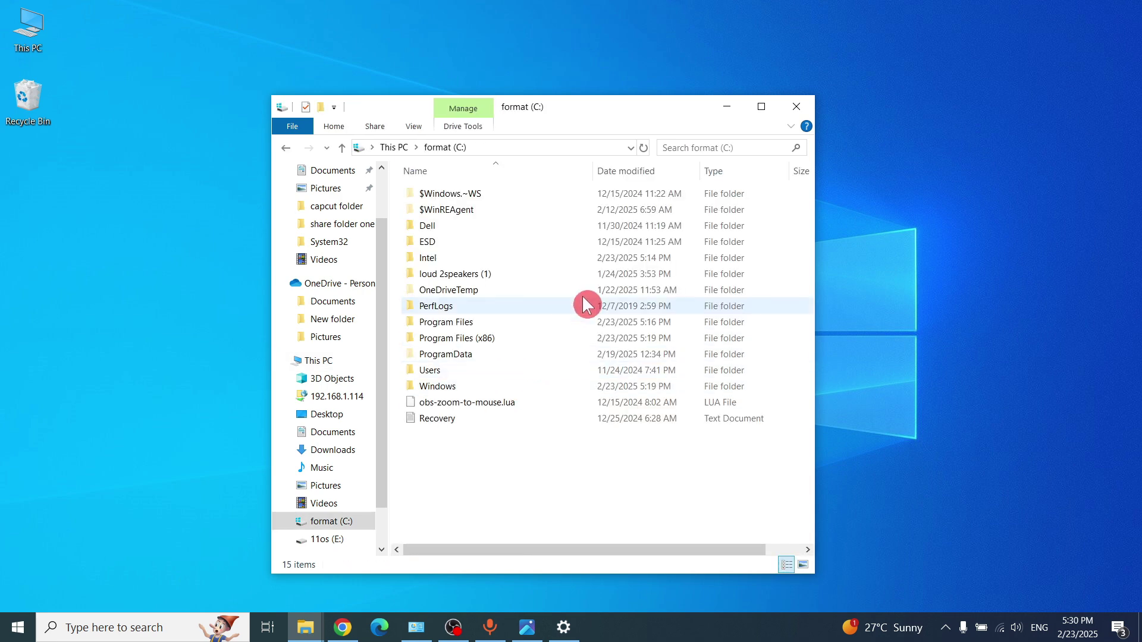
right_click(470, 457)
click(523, 334)
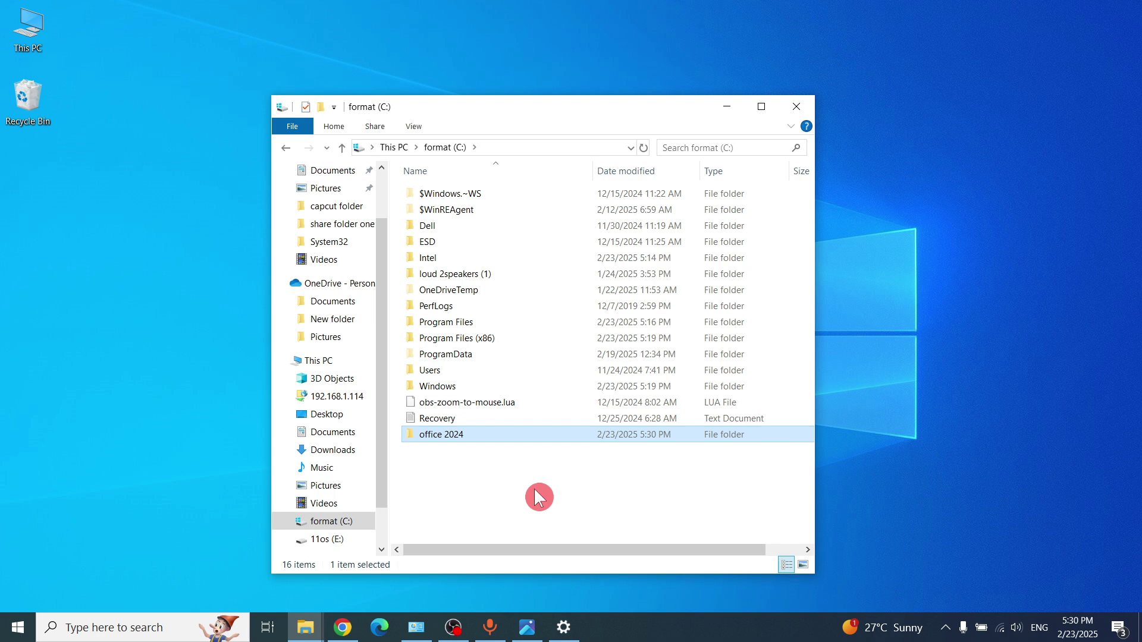
click(796, 107)
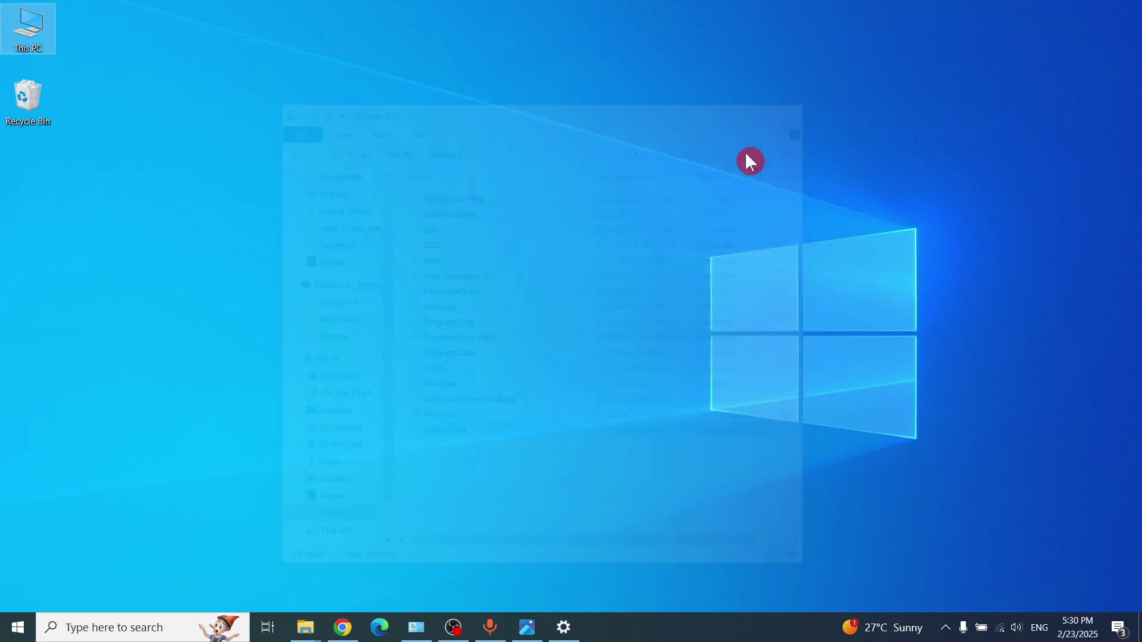
Step: Search Windows for cmd, run Command Prompt as administrator and reposition its window
key(super)
text(cmd)
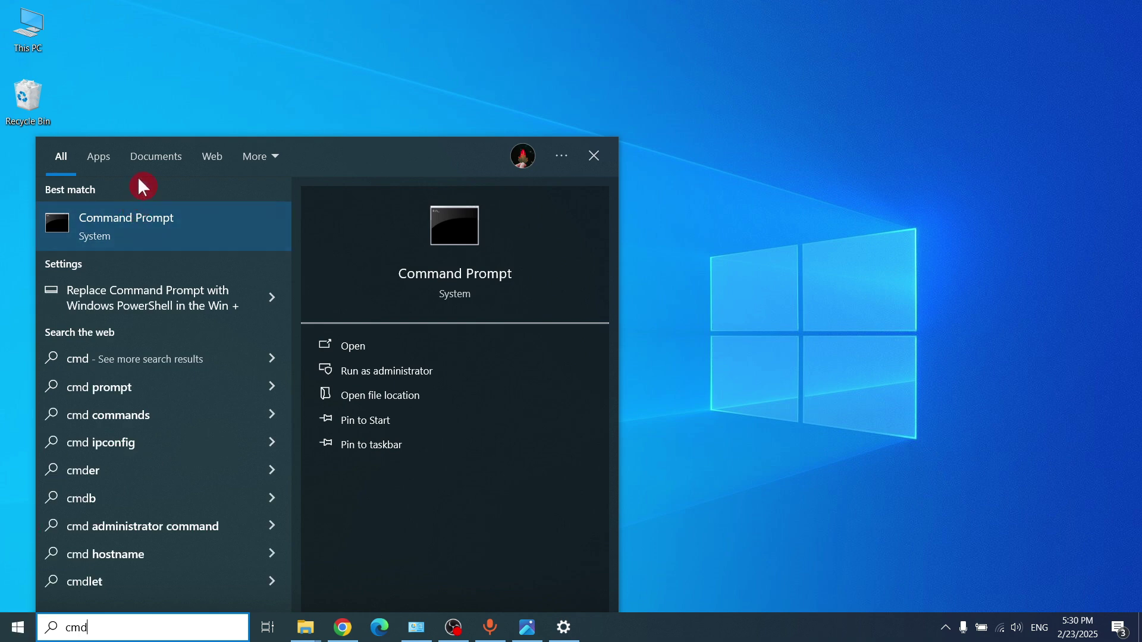
right_click(134, 210)
click(169, 232)
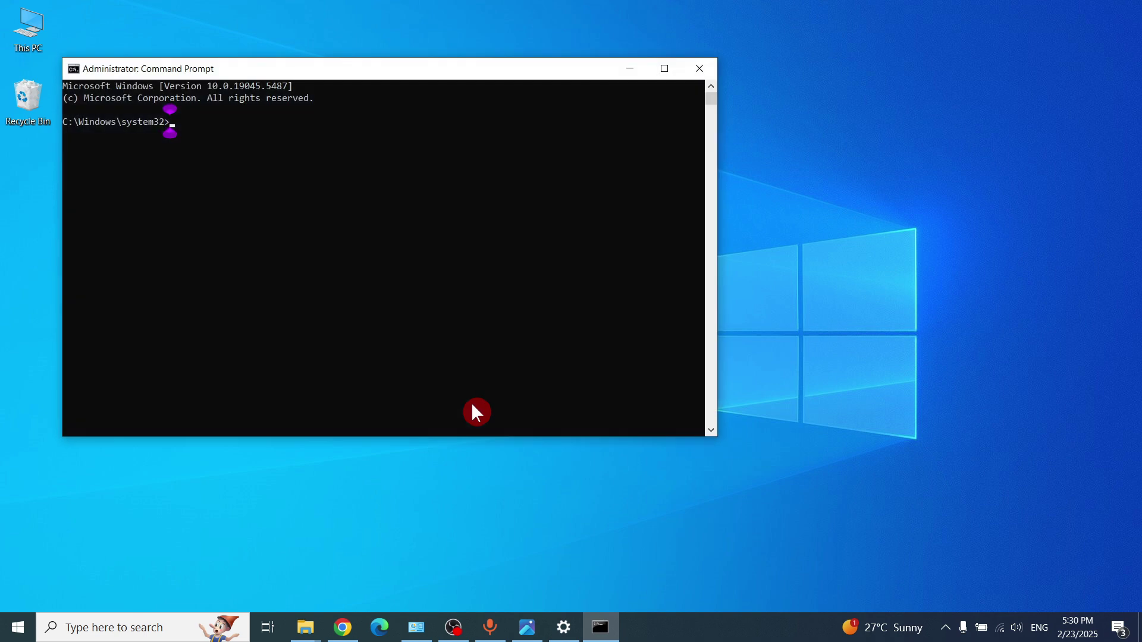
drag(323, 71, 405, 100)
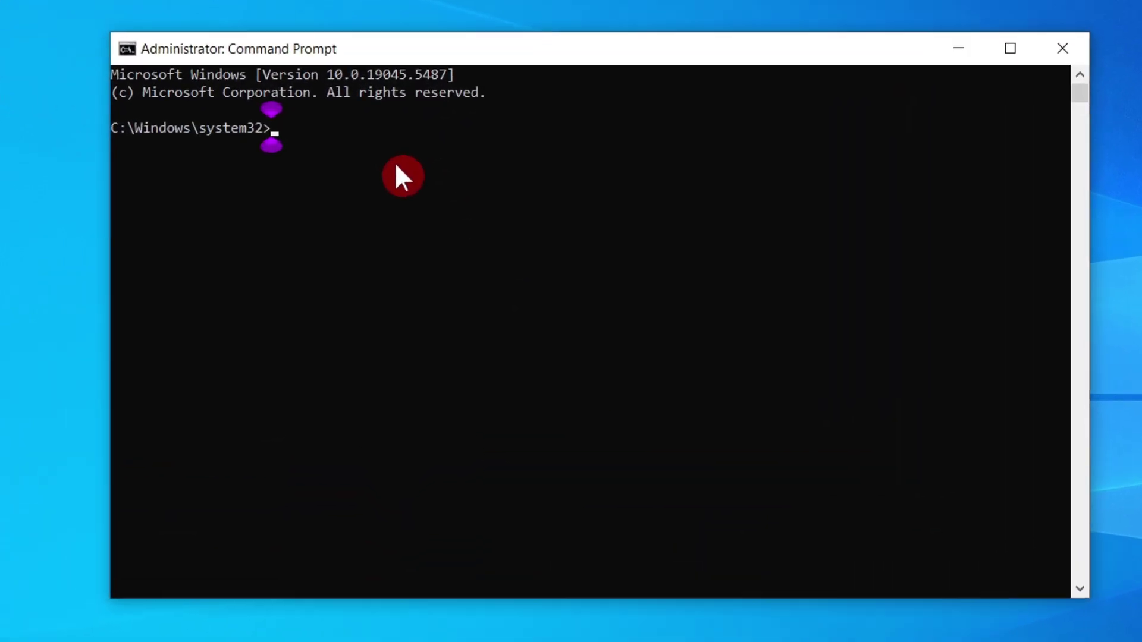
Step: Change the Command Prompt directory to C:\office 2024 with cd, copying the folder's path from File Explorer
text(cd)
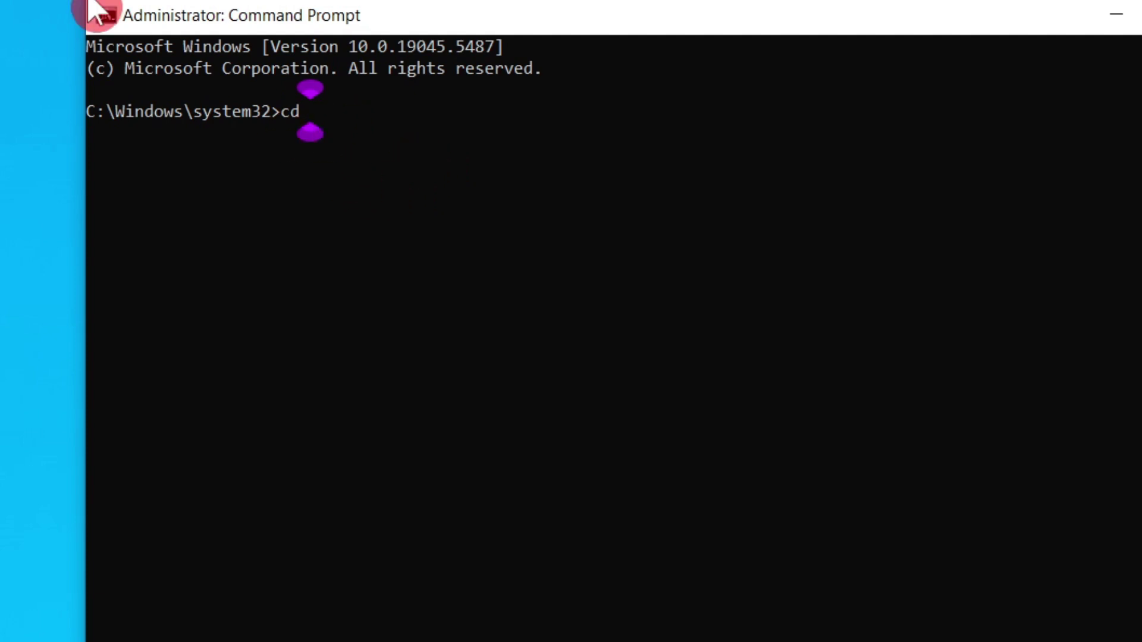
double_click(28, 27)
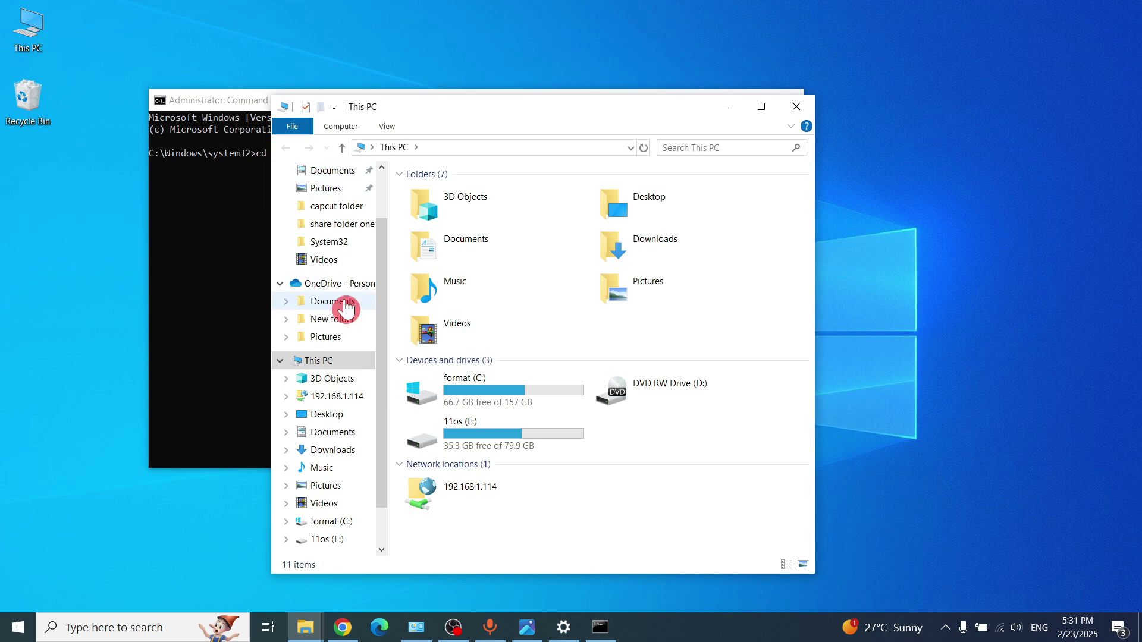
double_click(470, 390)
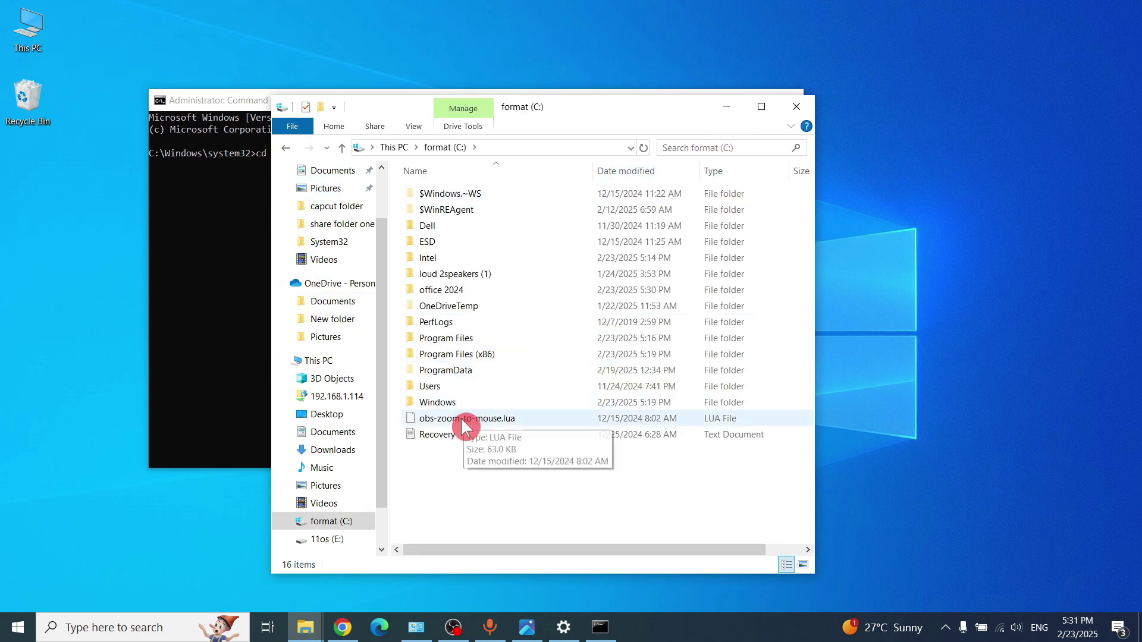
click(502, 291)
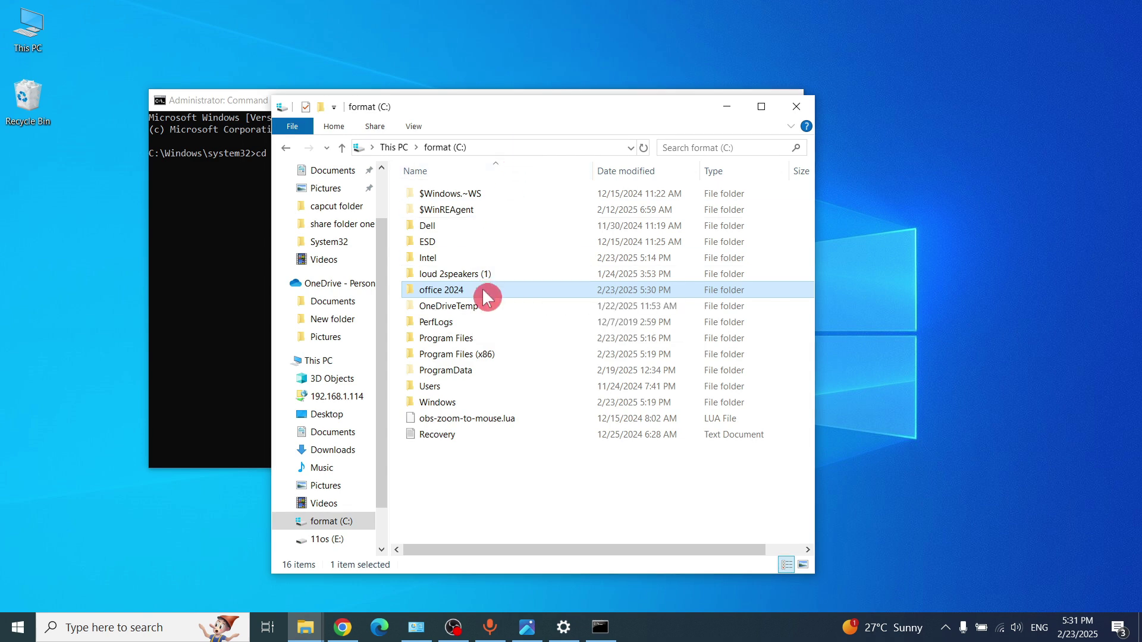
double_click(485, 293)
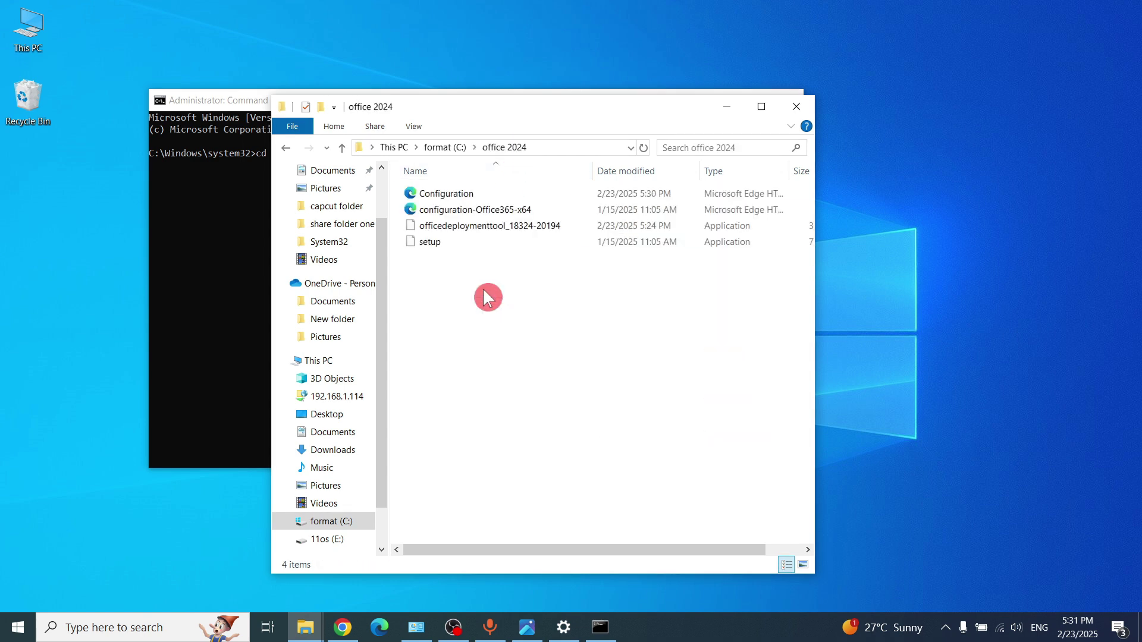
click(554, 148)
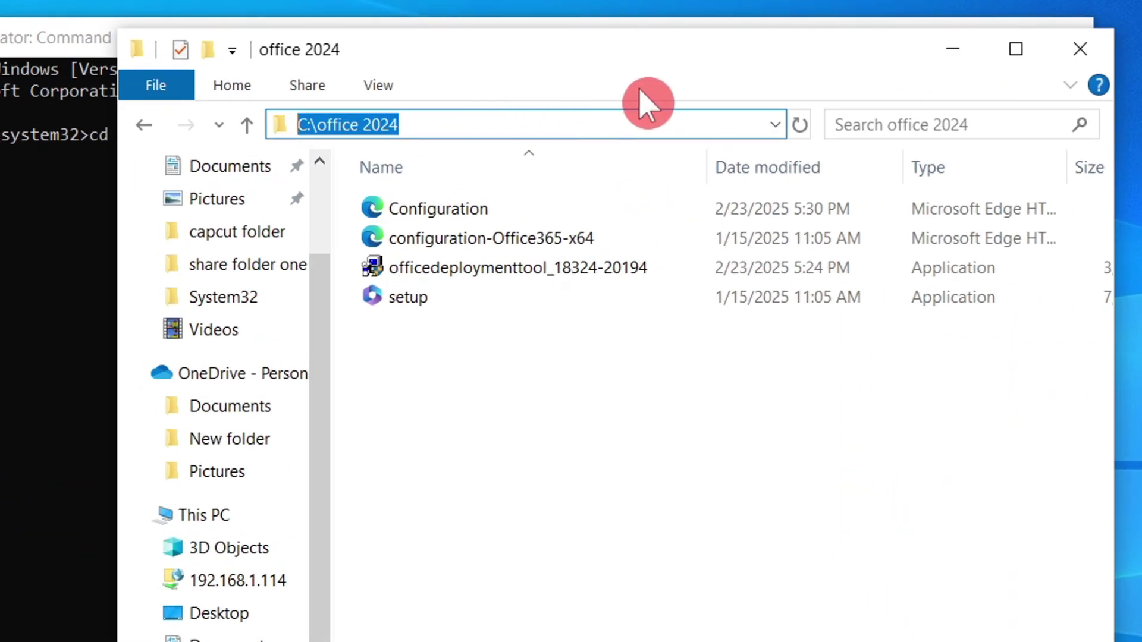
click(952, 50)
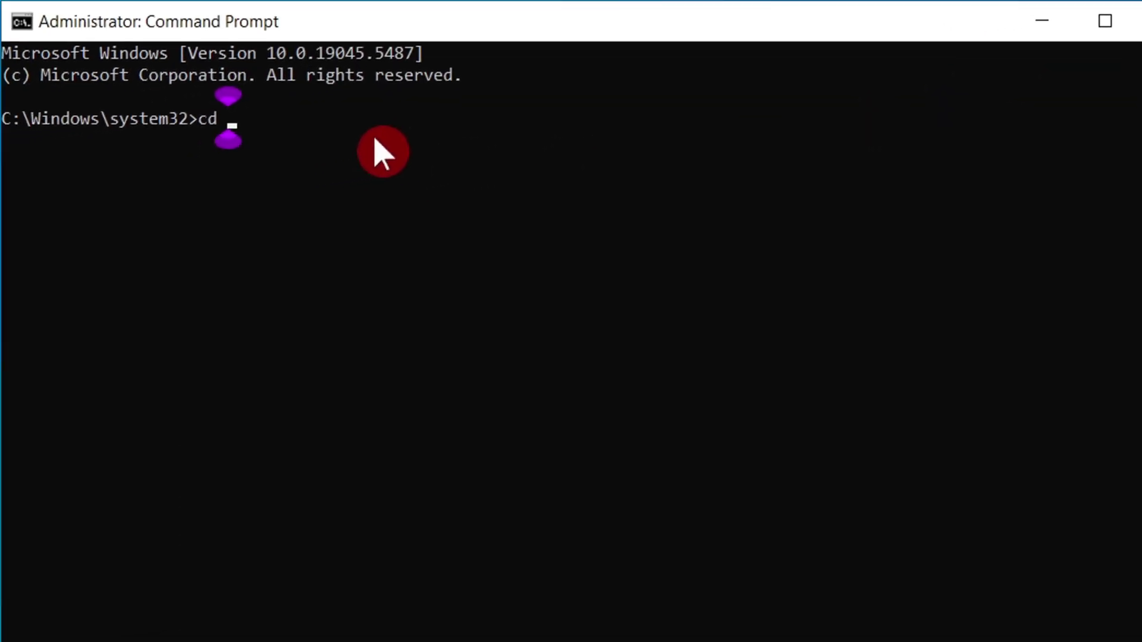
key(ctrl+v)
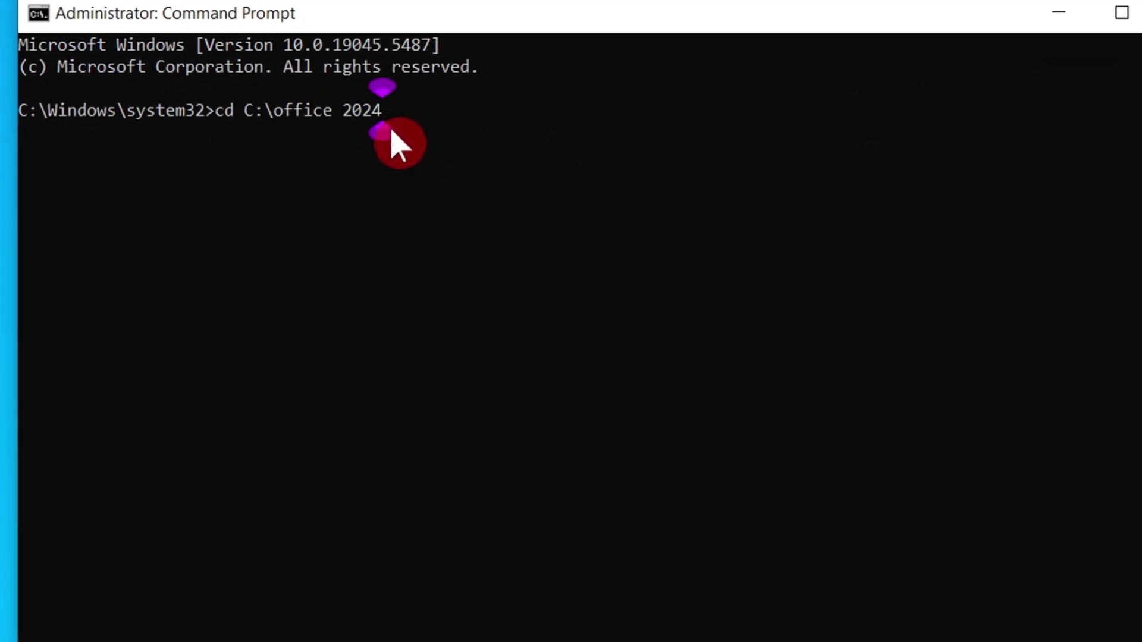
key(Return)
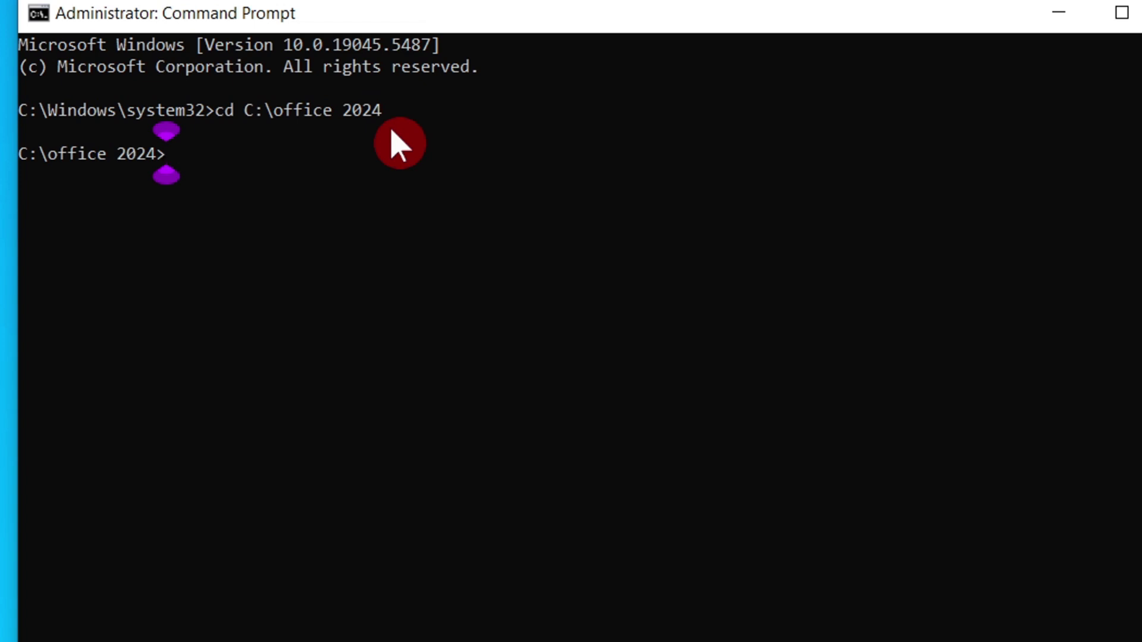
Step: Run the command setup /configure configuration.xml from the office 2024 directory to start the Office installation
text(ser)
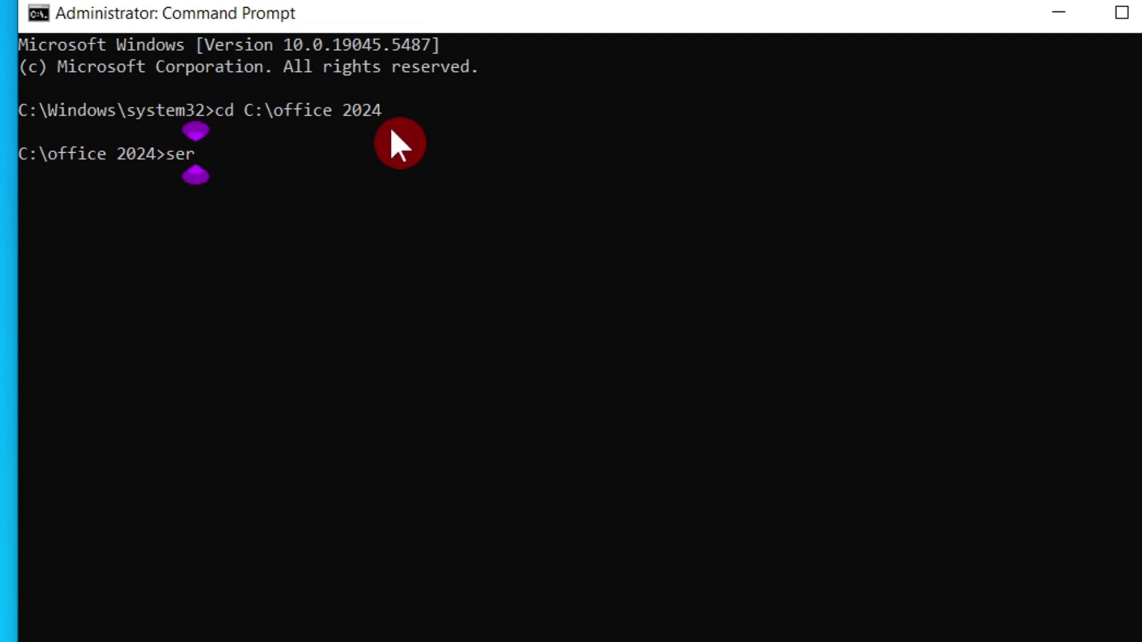
key(BackSpace)
text(tup)
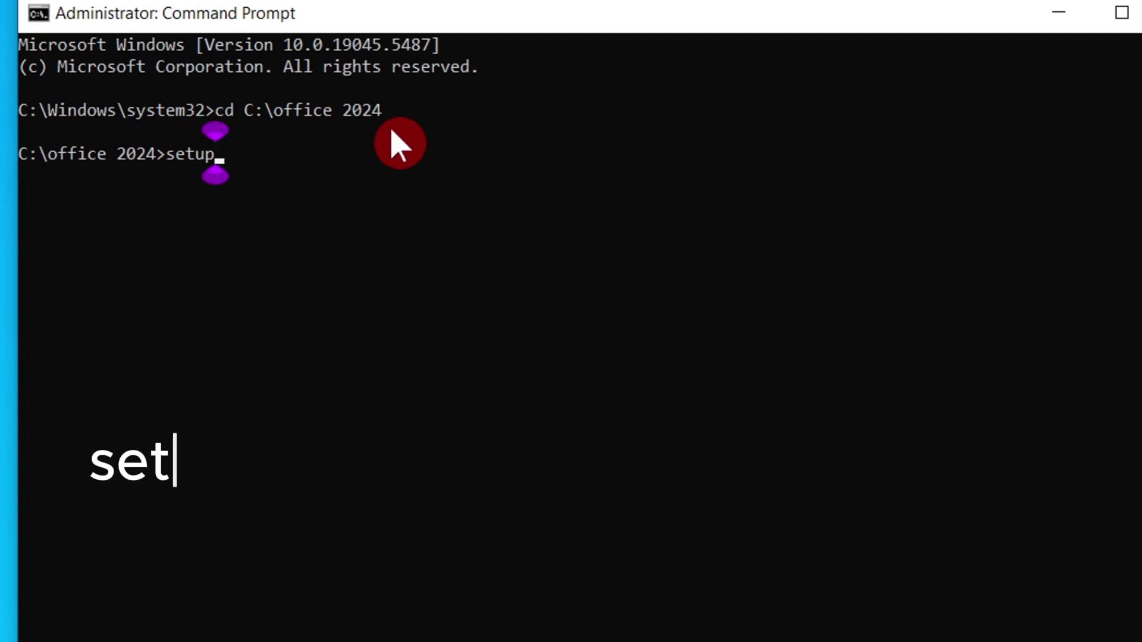
text( /)
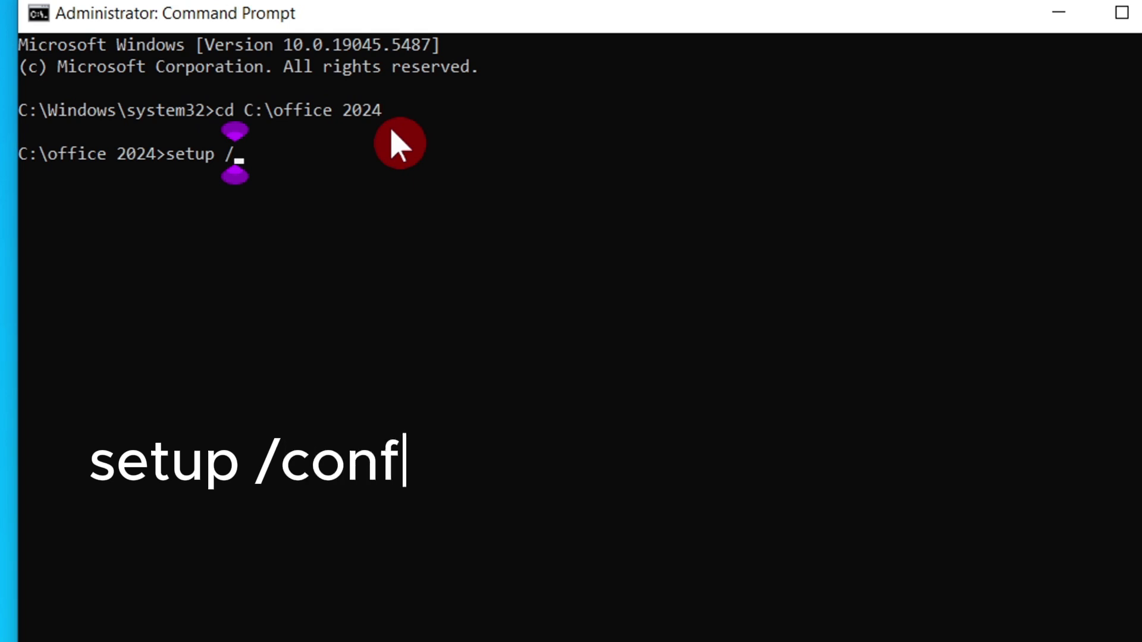
text(con)
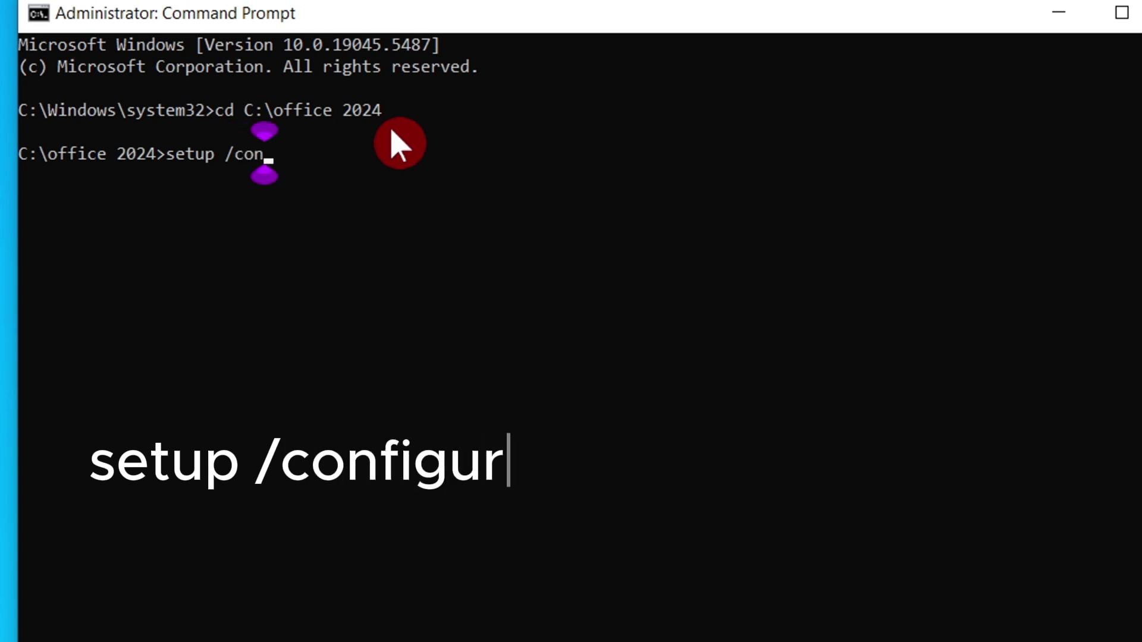
text(figure )
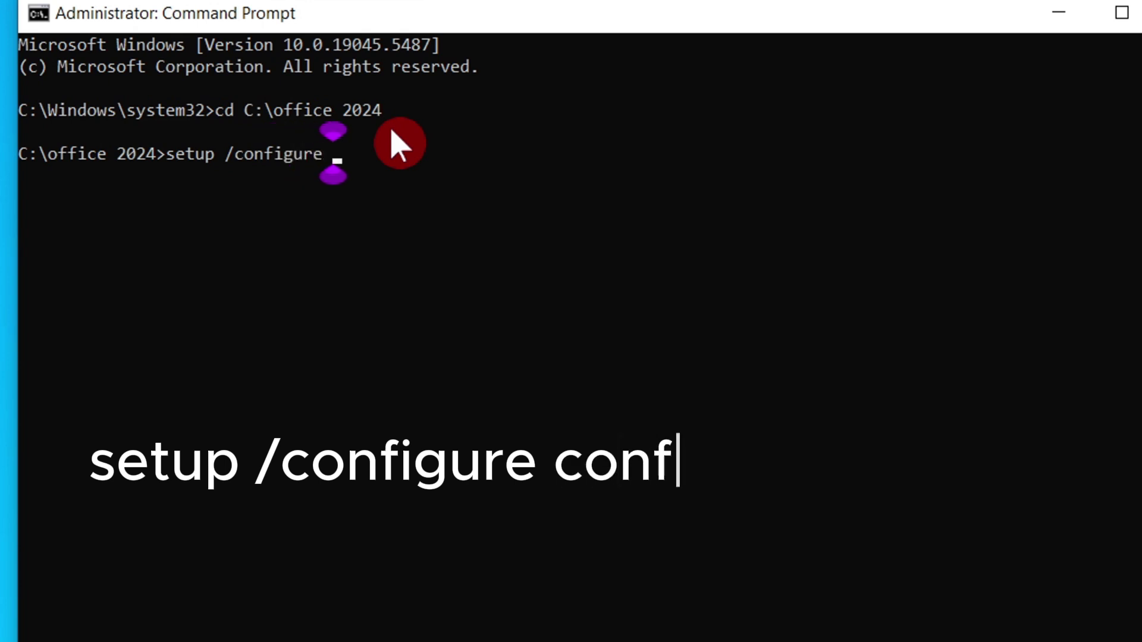
text(co)
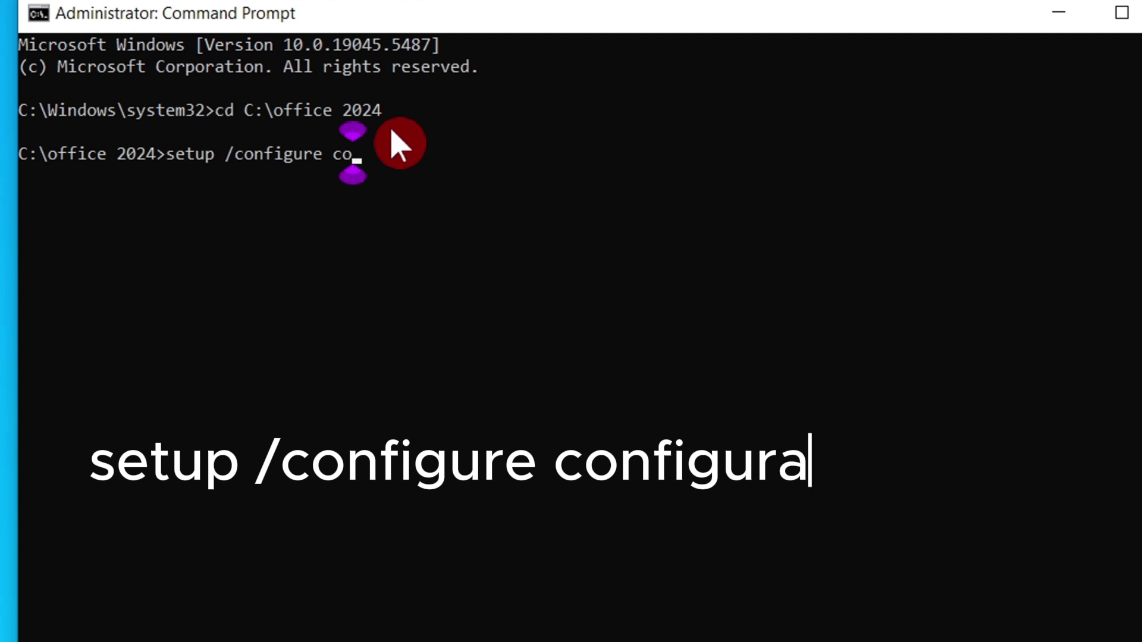
text(nf)
text(ig)
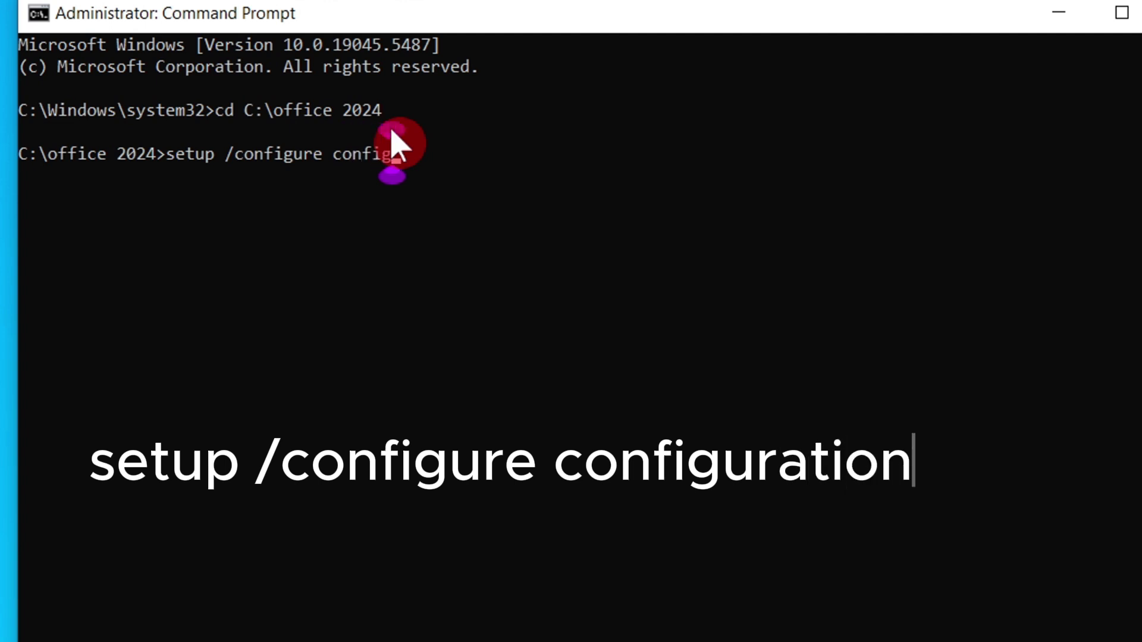
text(urati)
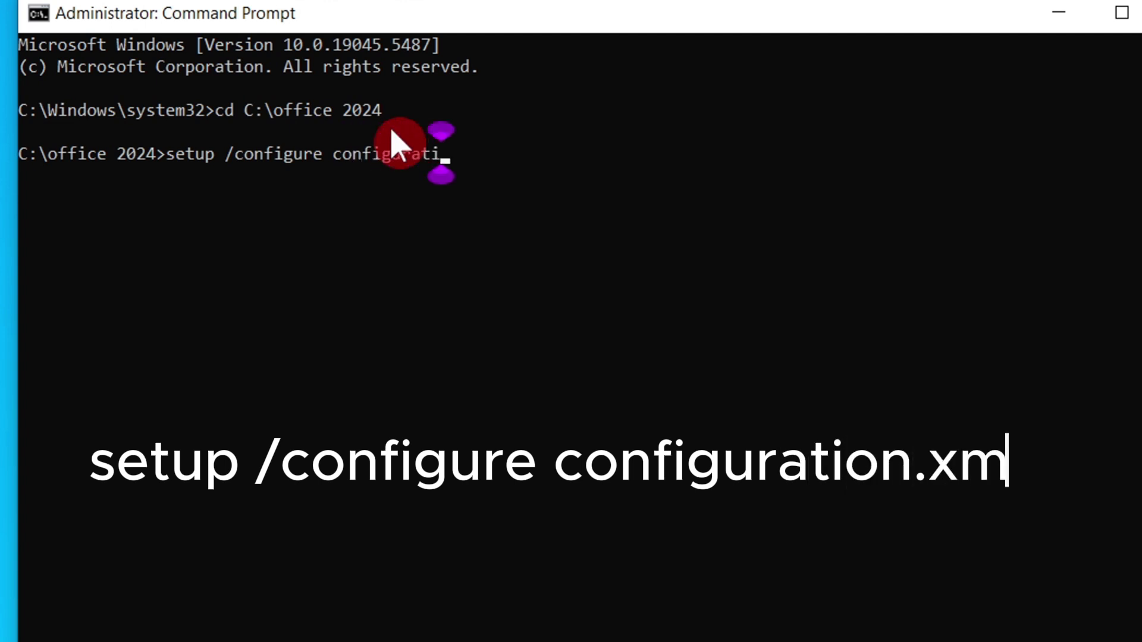
text(on.xm)
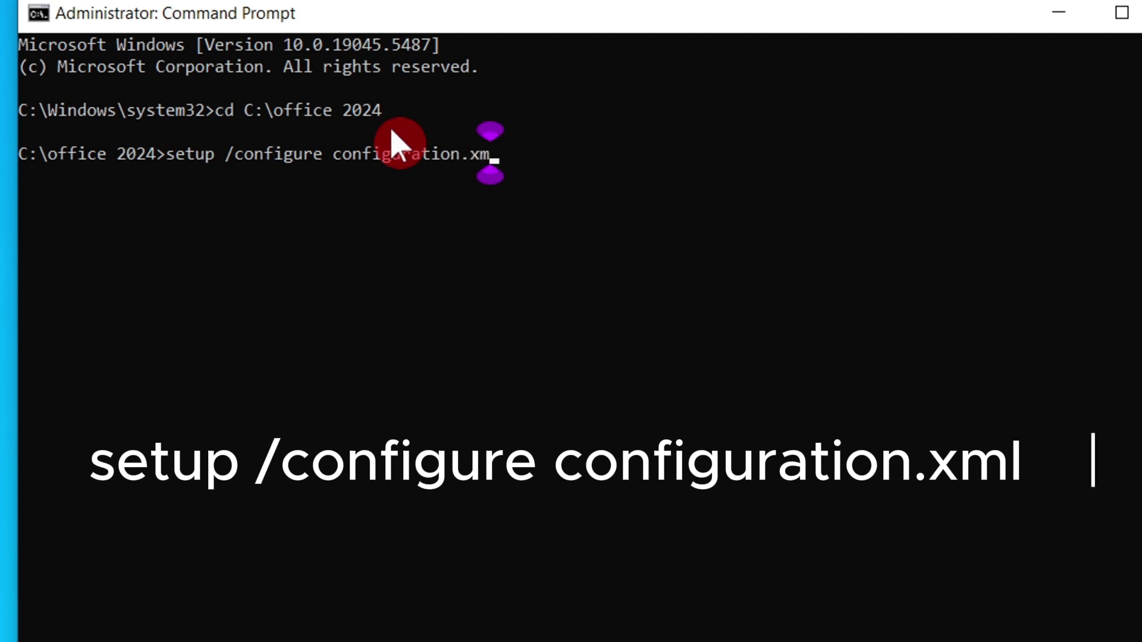
text(l)
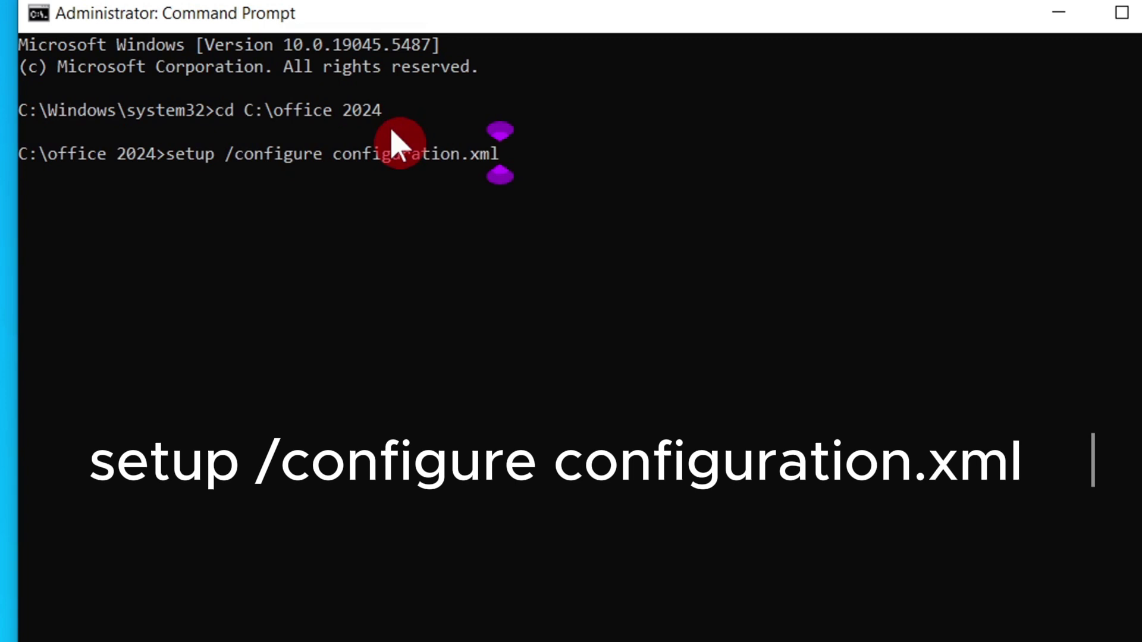
key(Return)
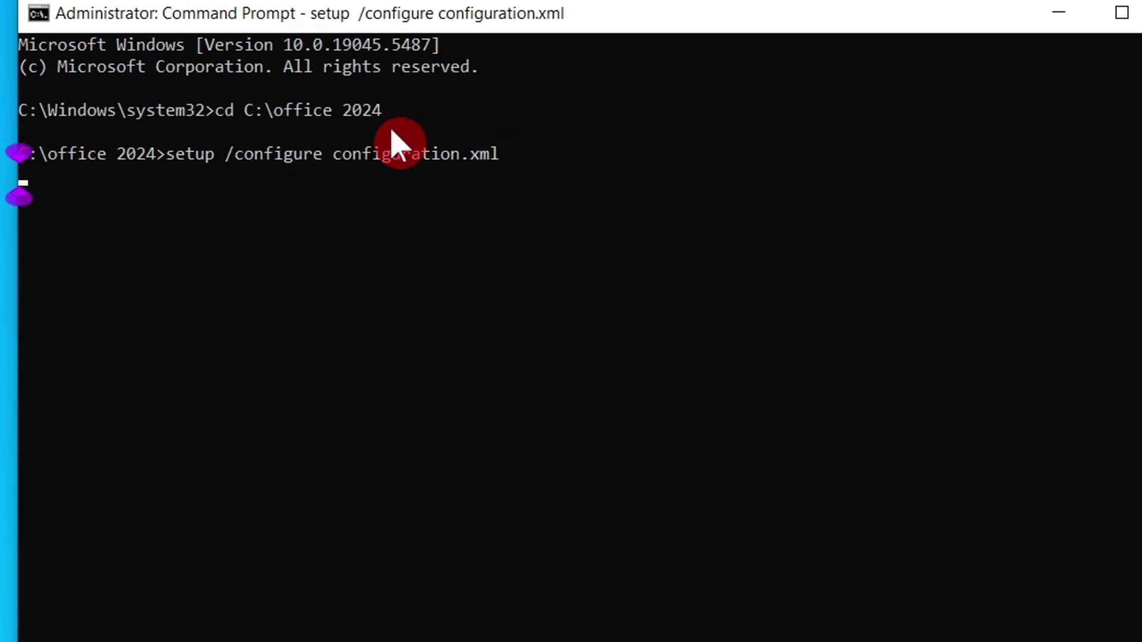
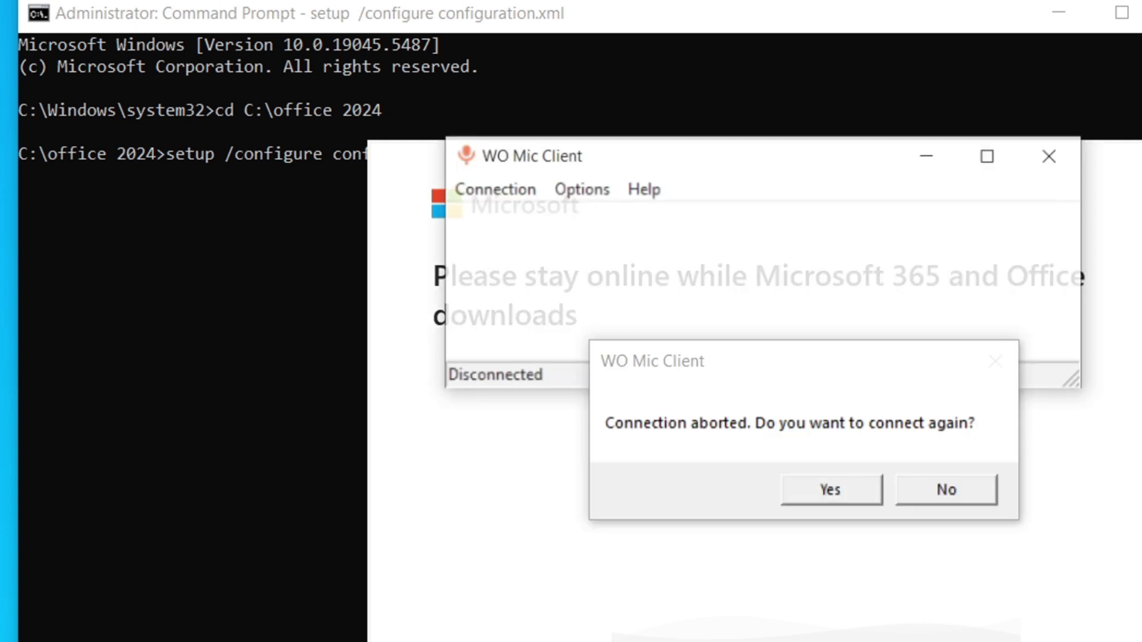
Step: Decline the WO Mic Client reconnect prompt, then start a new connection manually and minimize its window
click(928, 494)
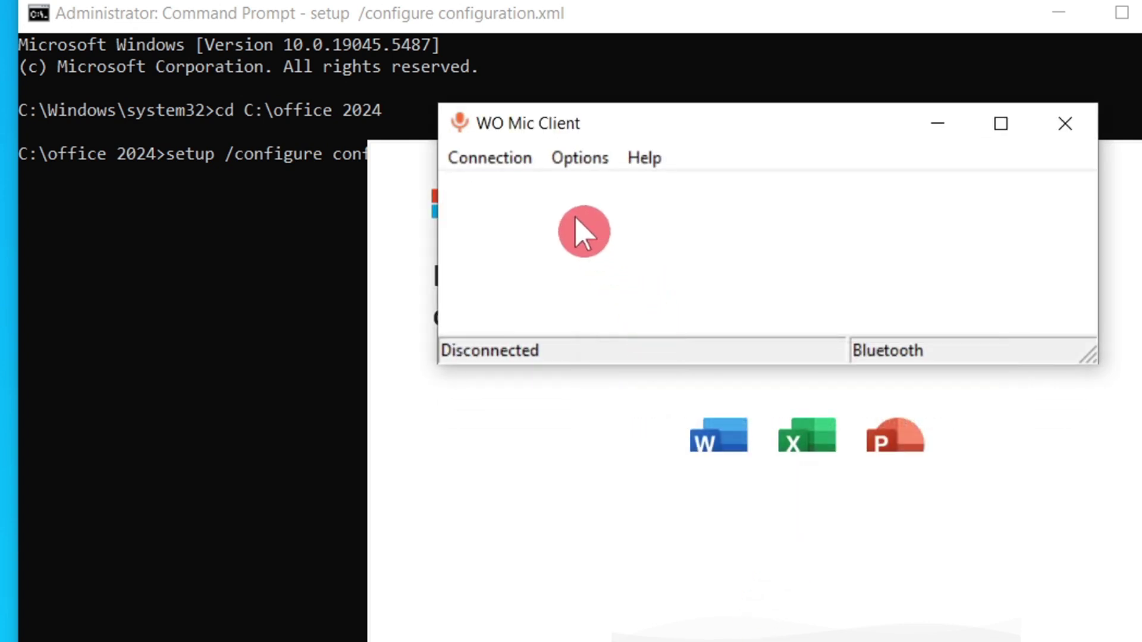
click(502, 166)
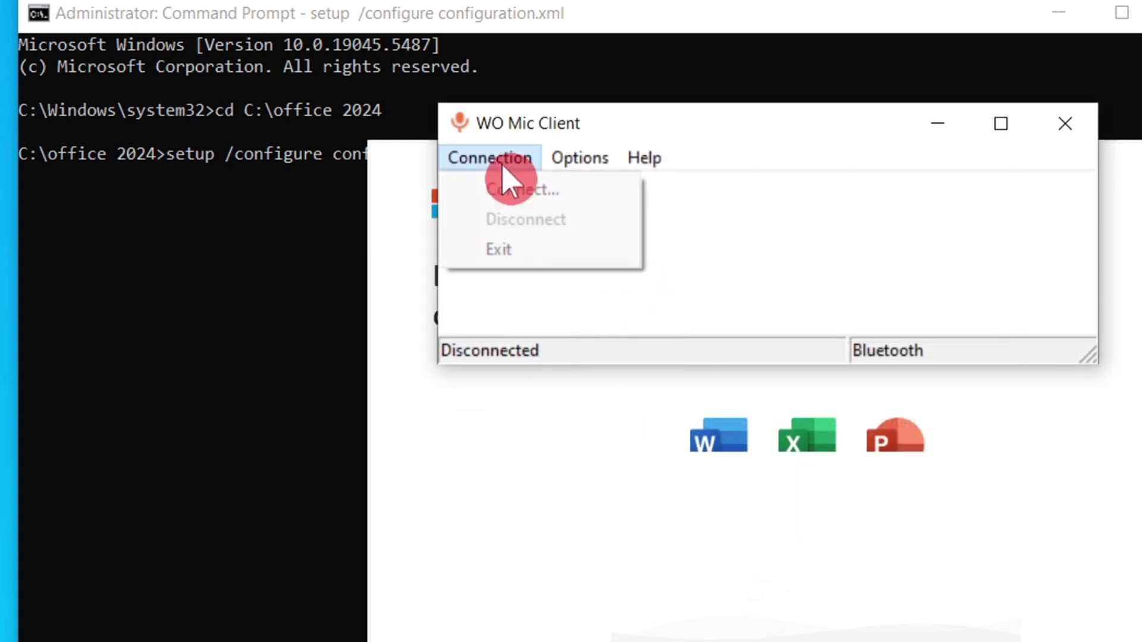
click(529, 189)
click(653, 462)
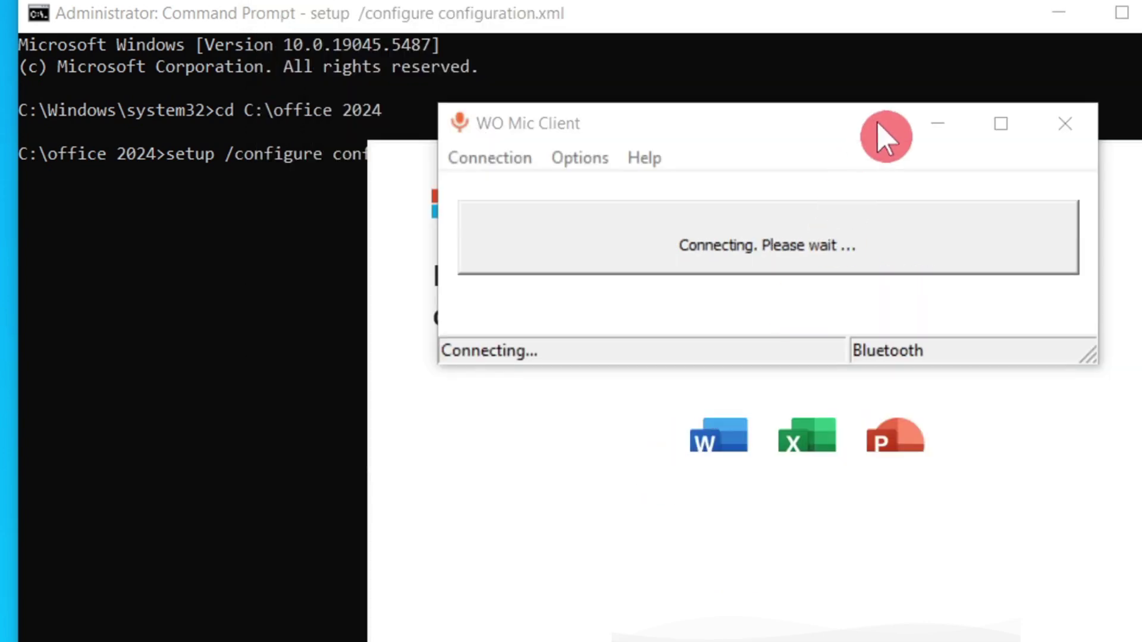
click(940, 125)
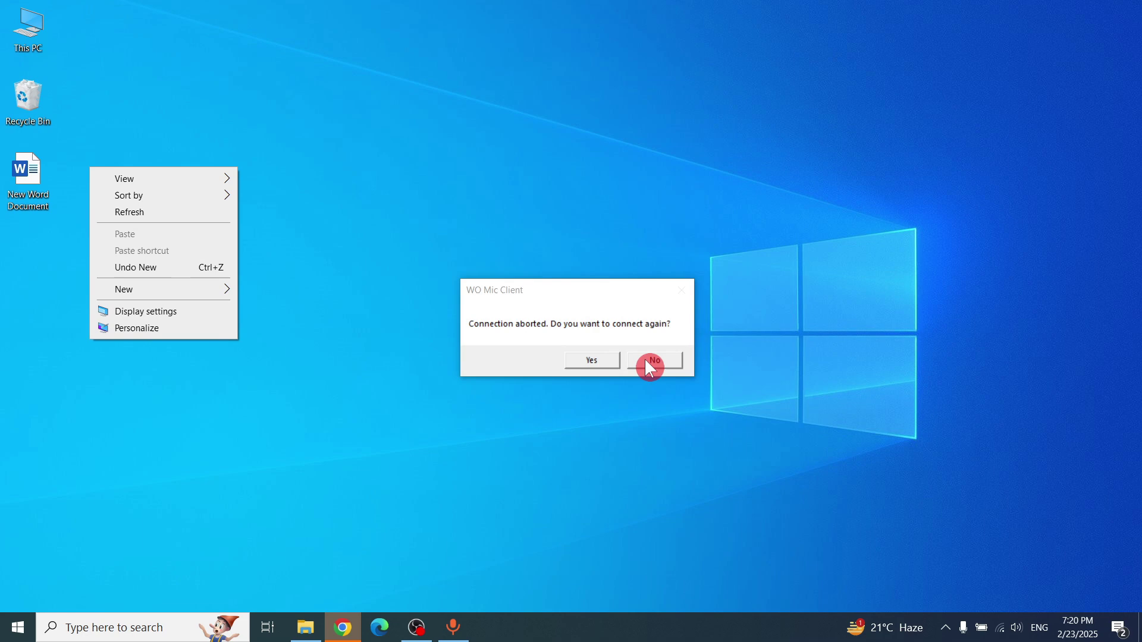
Step: Decline the WO Mic Client reconnect prompt and dismiss the Google Chrome notification
click(648, 360)
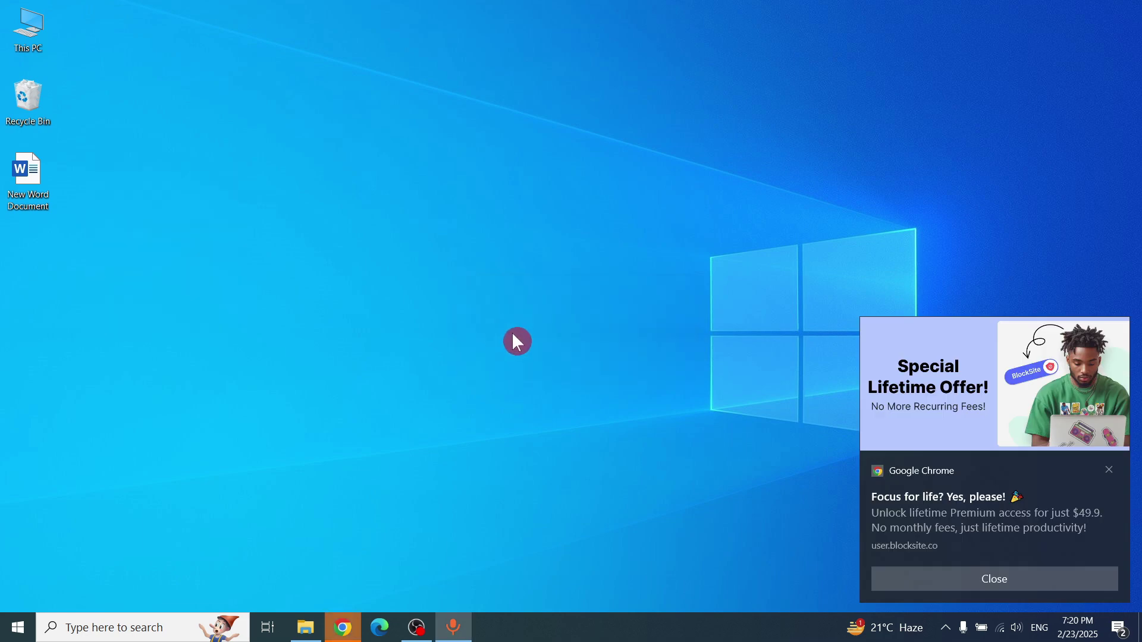
click(979, 578)
Step: Create a new PowerPoint presentation and a new Microsoft Excel worksheet on the desktop, keeping their default names
right_click(221, 235)
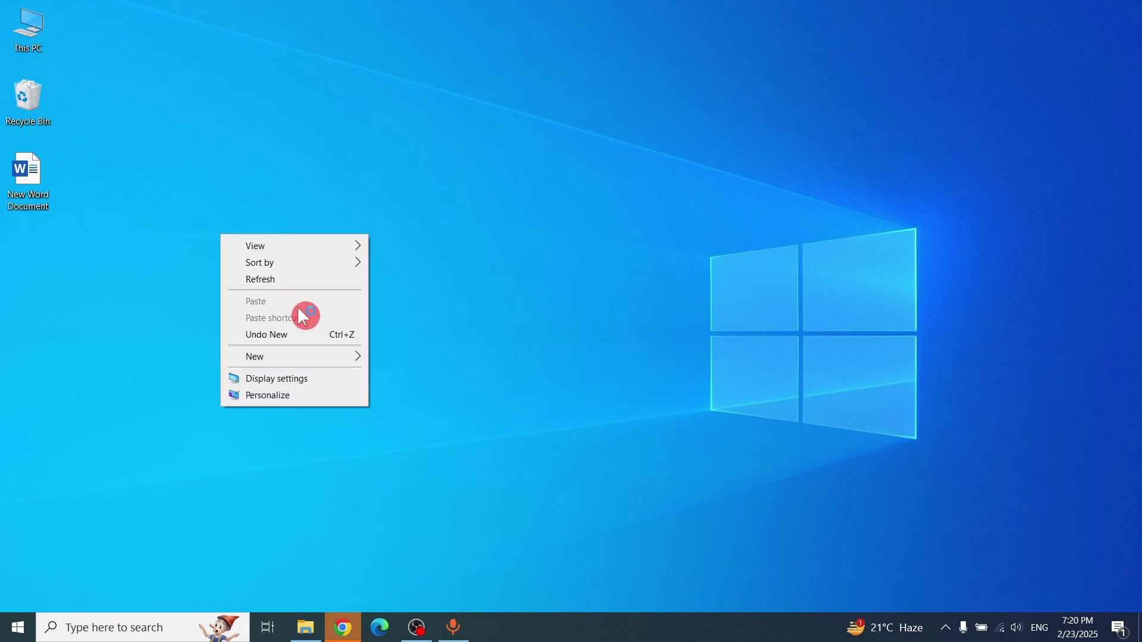
mouse_move(298, 356)
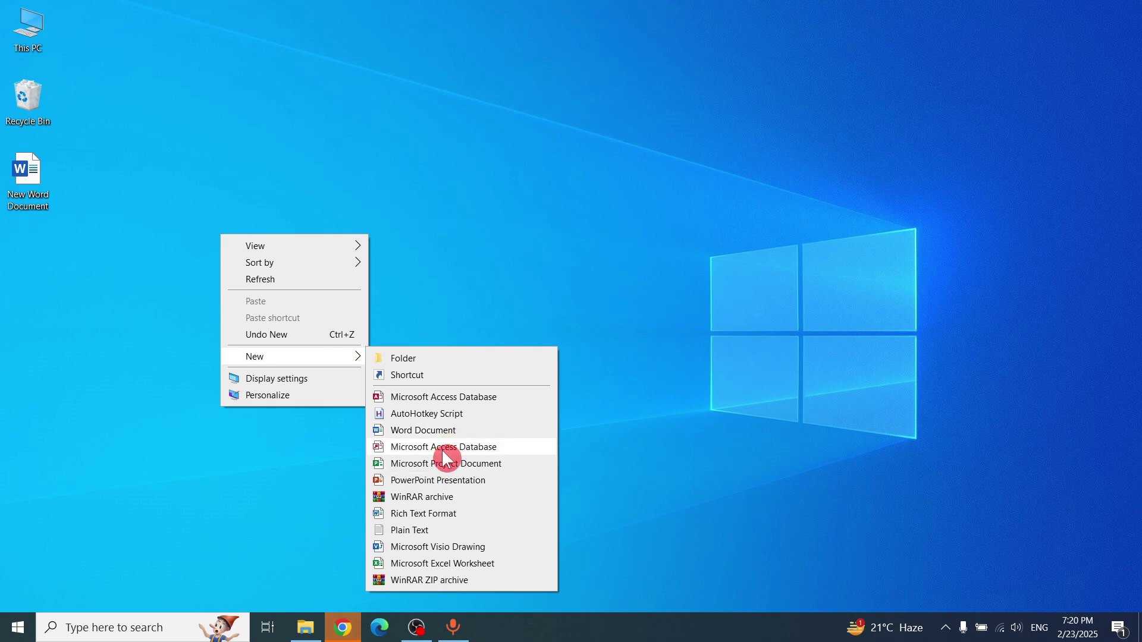
click(442, 474)
right_click(205, 268)
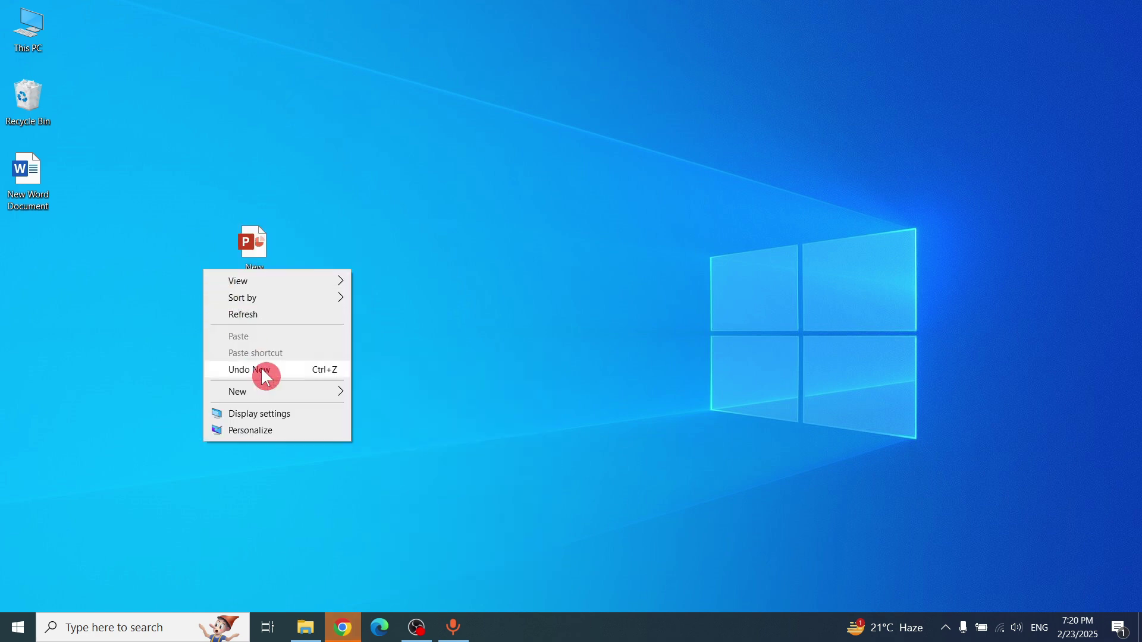
mouse_move(281, 396)
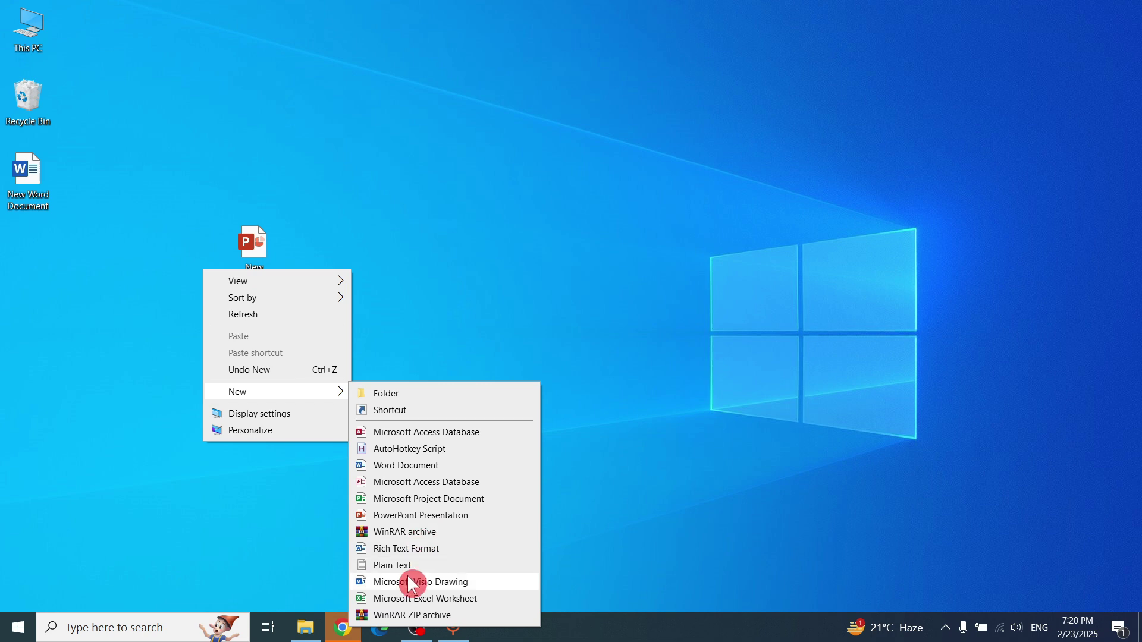
click(433, 602)
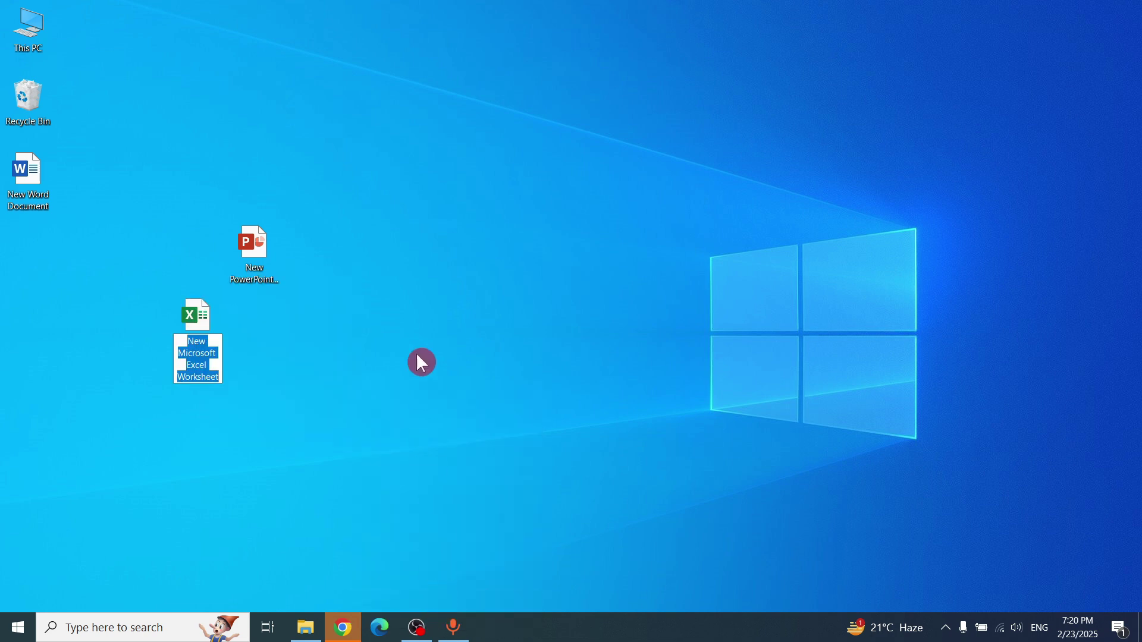
click(427, 245)
Step: Open the new Excel worksheet and complete the first-run dialogs, accepting the license agreement and choosing not to send optional data
double_click(199, 314)
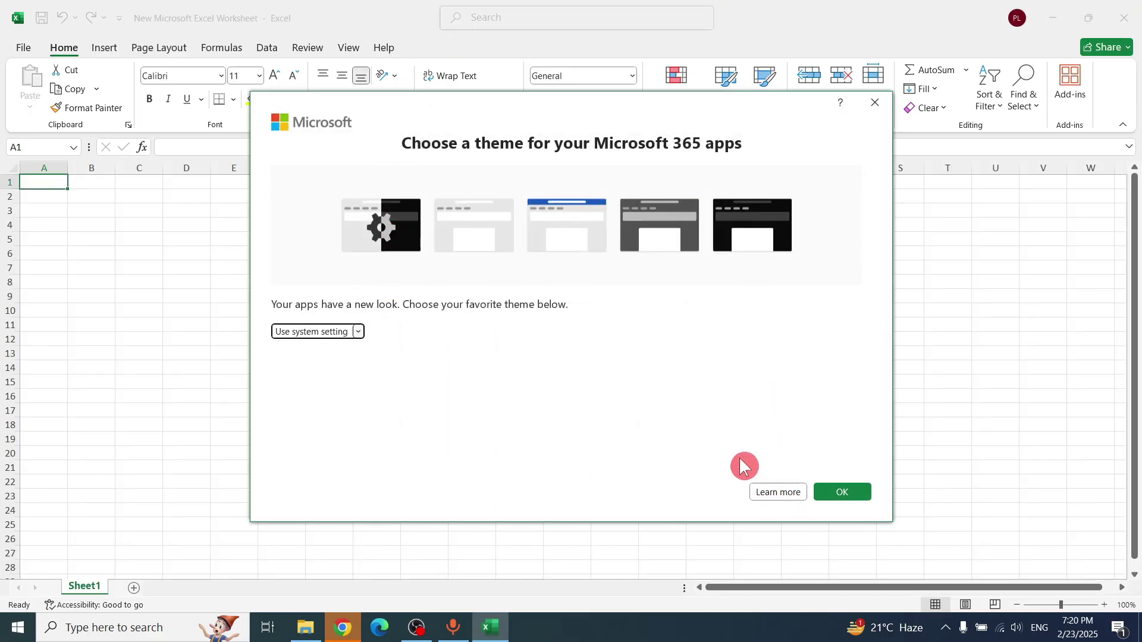
click(842, 492)
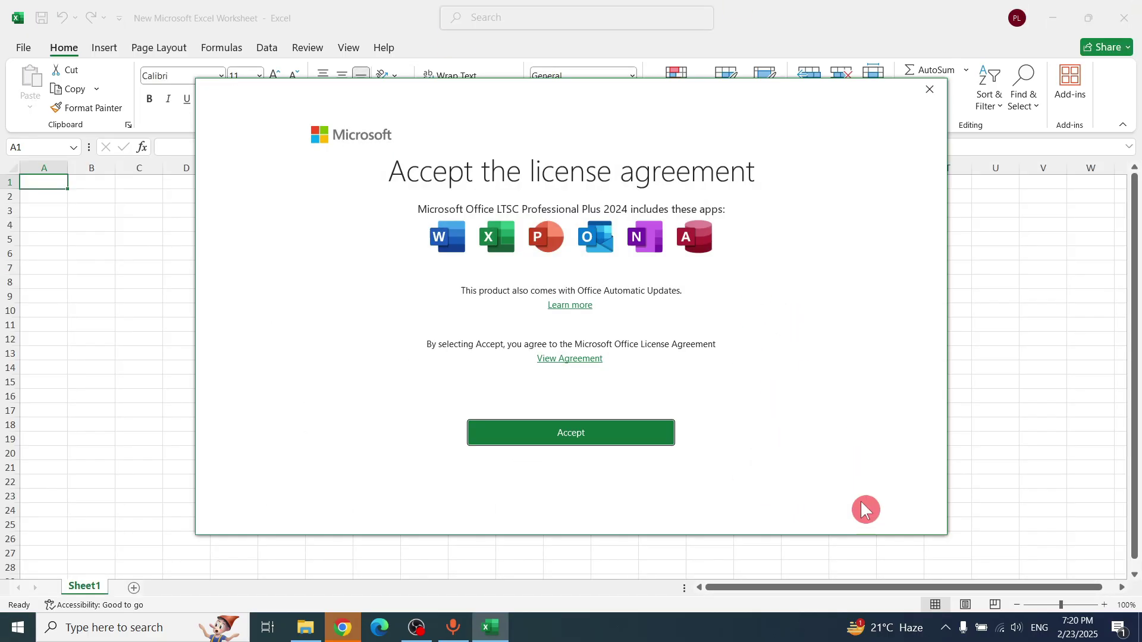
click(599, 443)
click(831, 534)
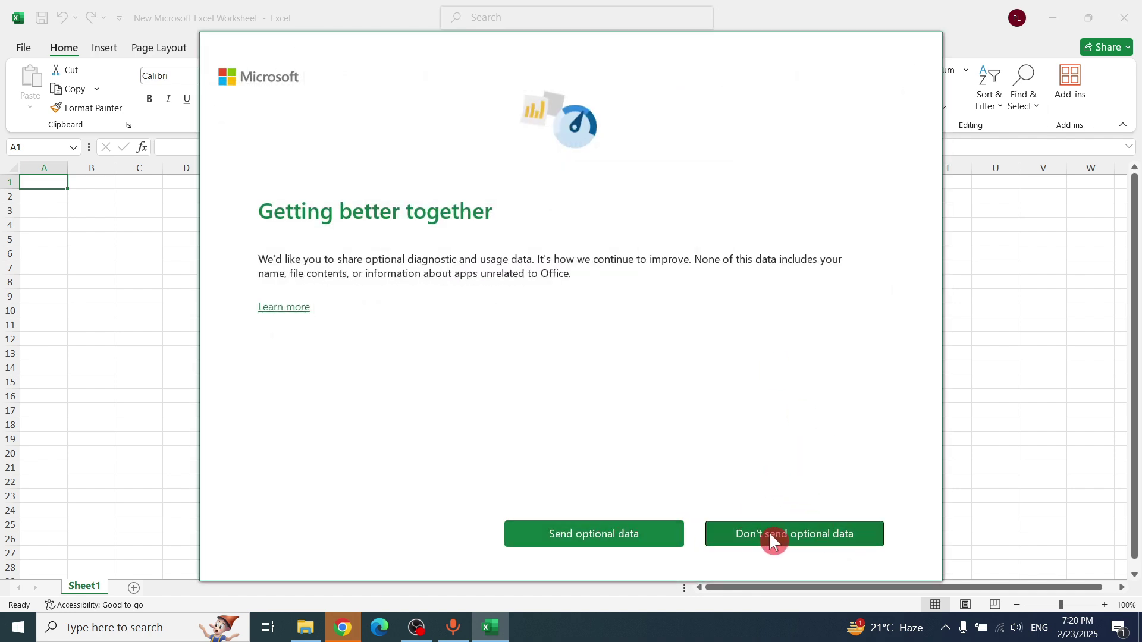
click(770, 534)
click(833, 536)
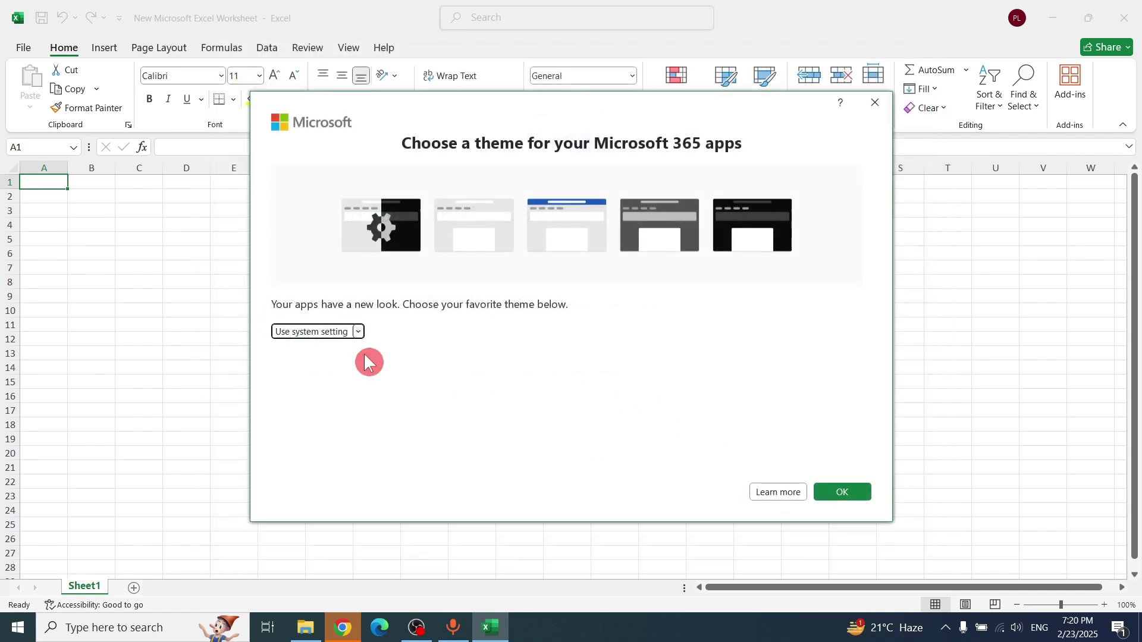
Step: Keep the system-setting theme for the Office apps, then select the cell ranges C5:K22 and A2:T23 in Sheet1
click(838, 492)
drag(143, 238, 520, 448)
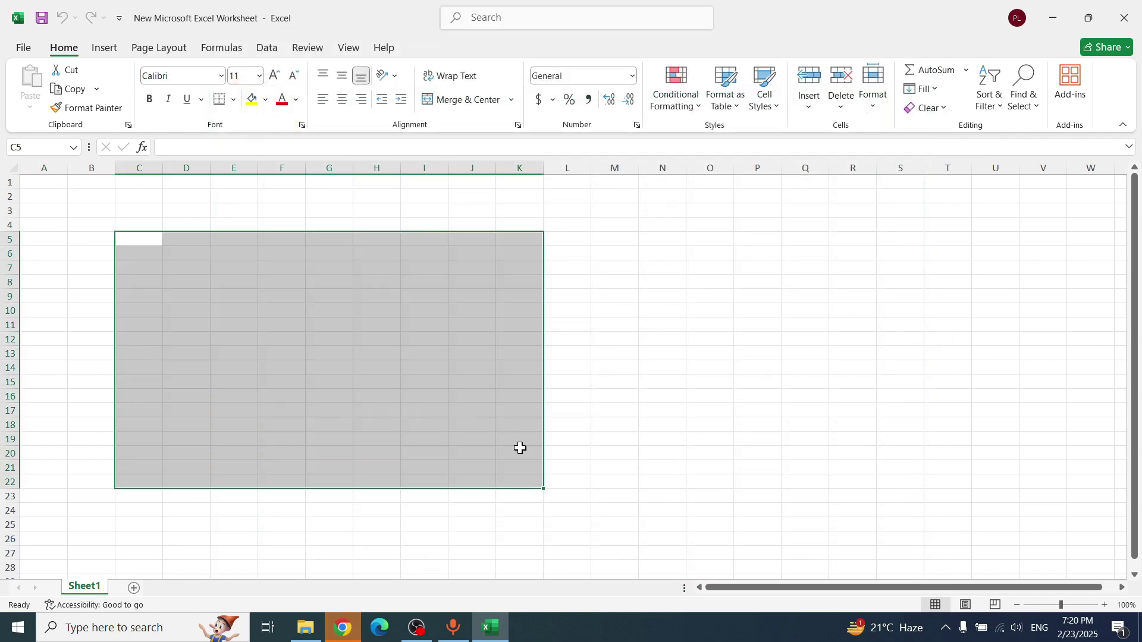
click(424, 324)
drag(44, 197, 961, 489)
Step: Select the range G40:N52 further down Sheet1, then close the workbook
scroll(961, 500, down, 10)
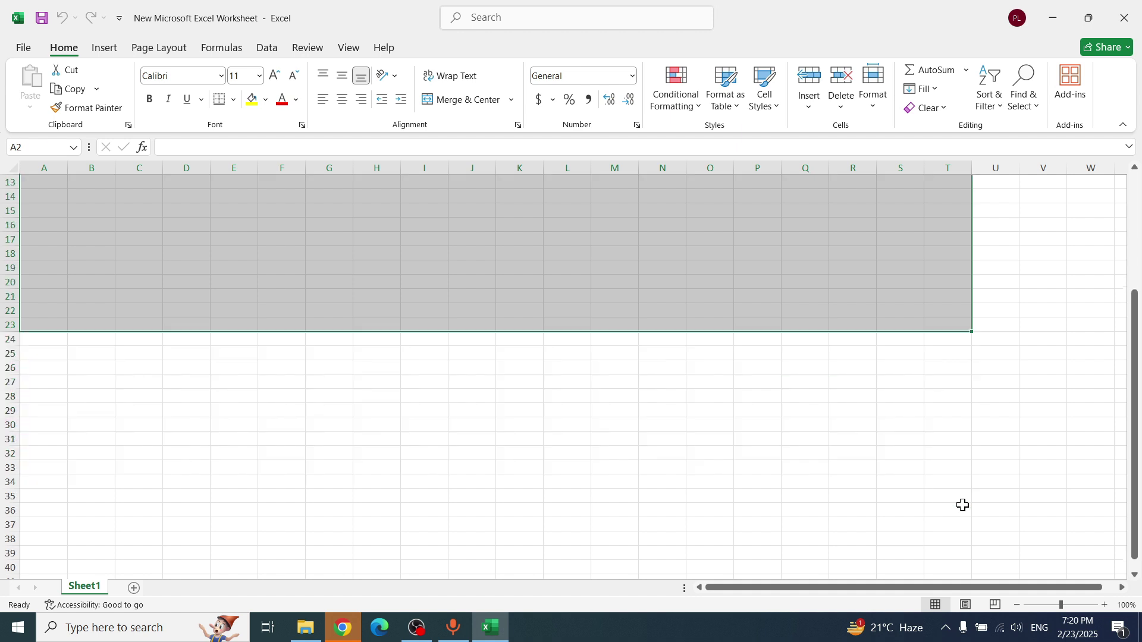
drag(321, 310, 674, 479)
scroll(331, 553, down, 5)
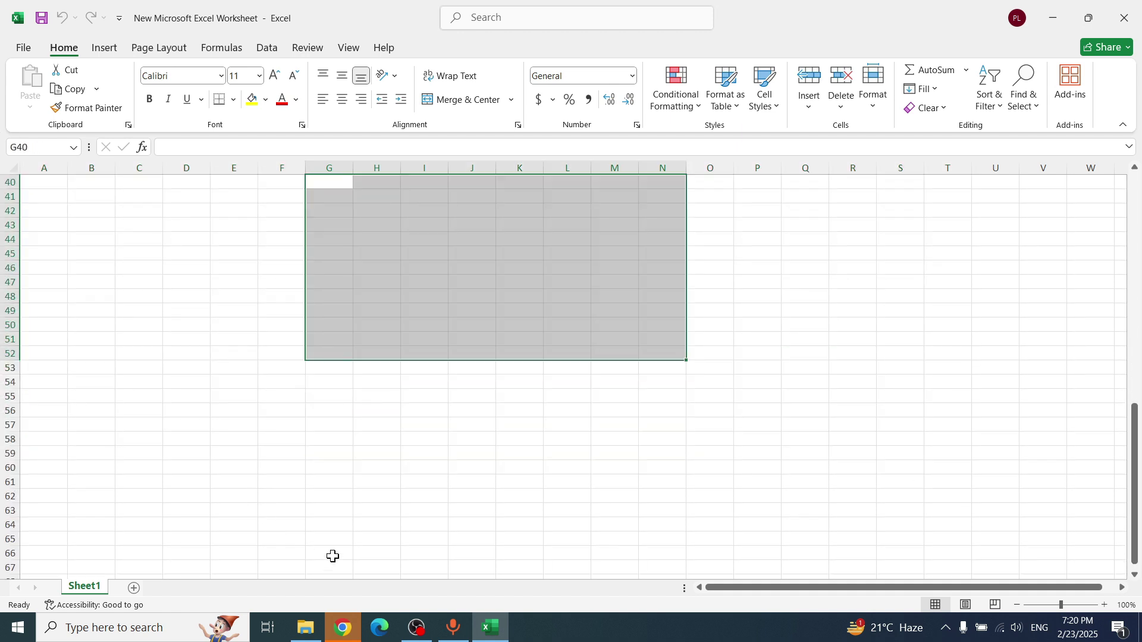
scroll(419, 562, up, 7)
click(1125, 18)
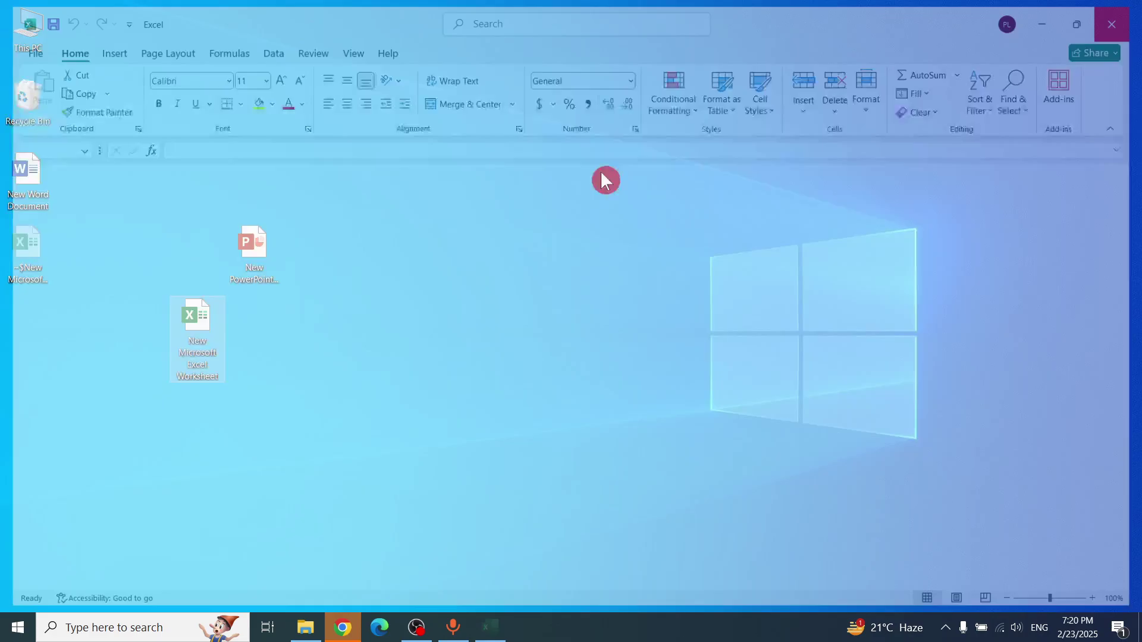
Step: Open the new presentation on the desktop with PowerPoint, without making it the permanent default, and refresh the desktop while it loads
double_click(233, 250)
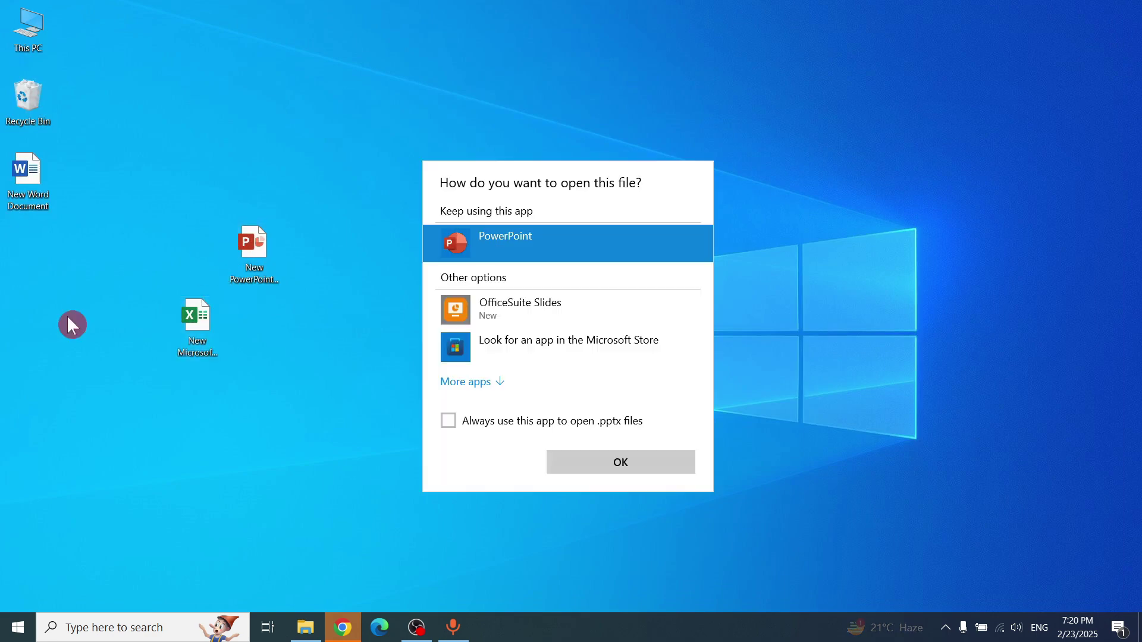
click(588, 472)
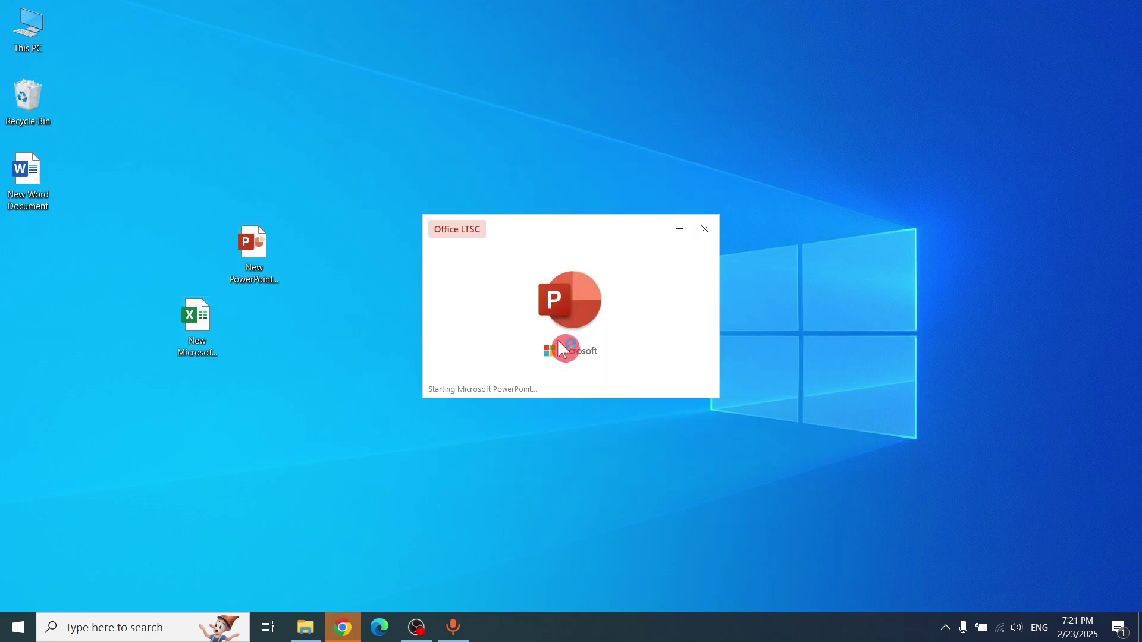
right_click(514, 74)
click(613, 119)
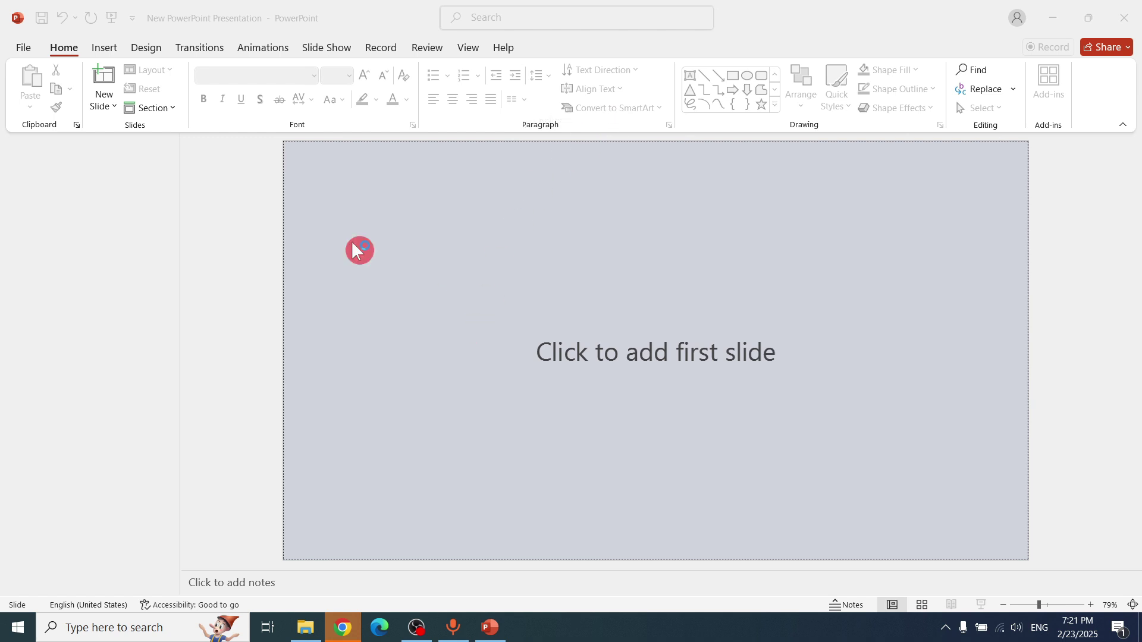
Step: Add the first slide to the empty presentation, try its title and subtitle placeholders, and add two more slides
click(503, 339)
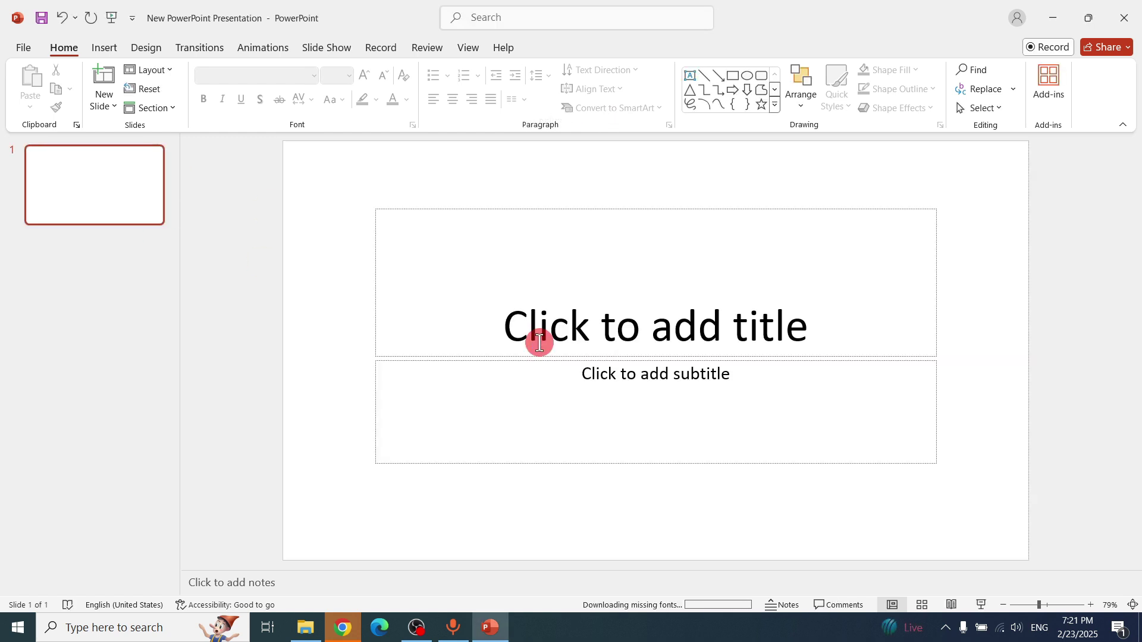
click(590, 334)
click(602, 393)
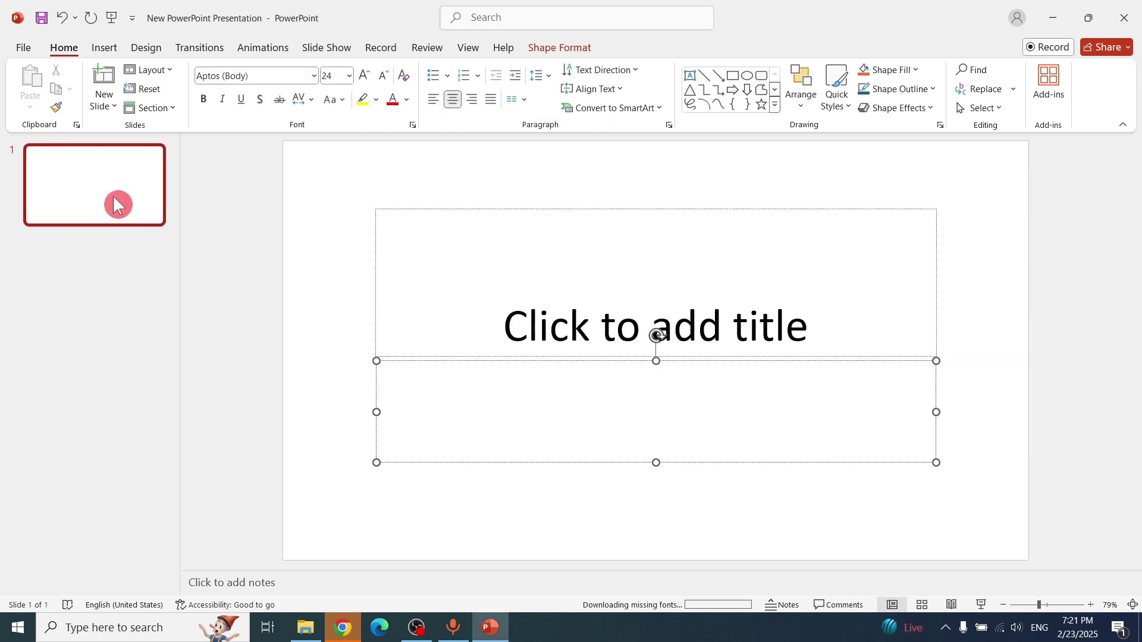
click(133, 221)
key(Return)
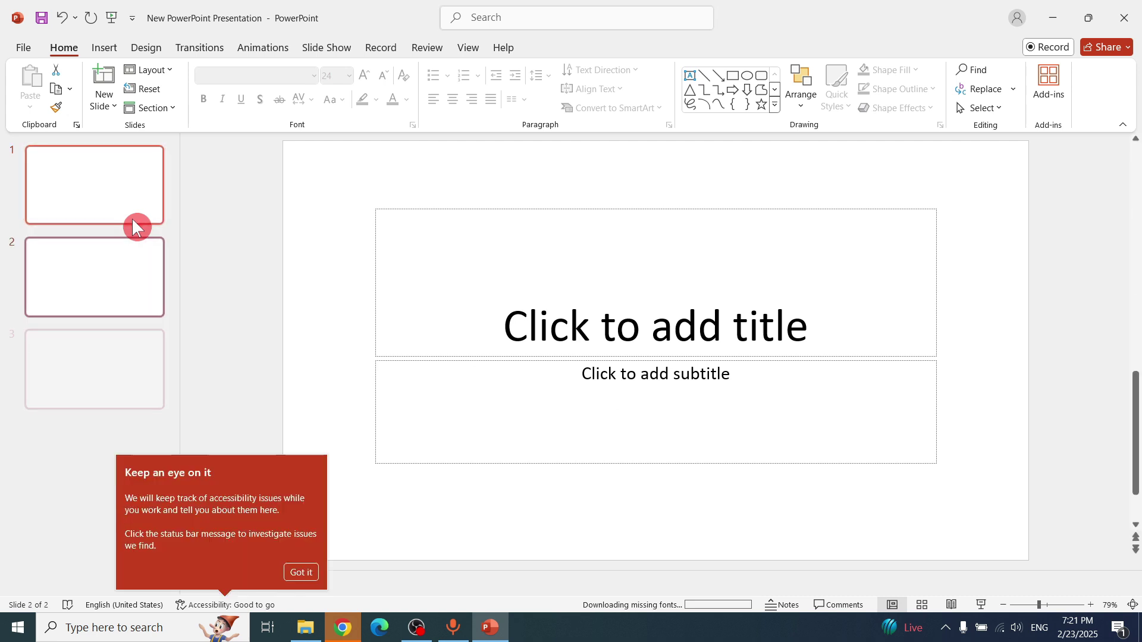
key(Return)
Step: Try the title and subtitle placeholders on slide 3, then close the presentation without saving
click(874, 258)
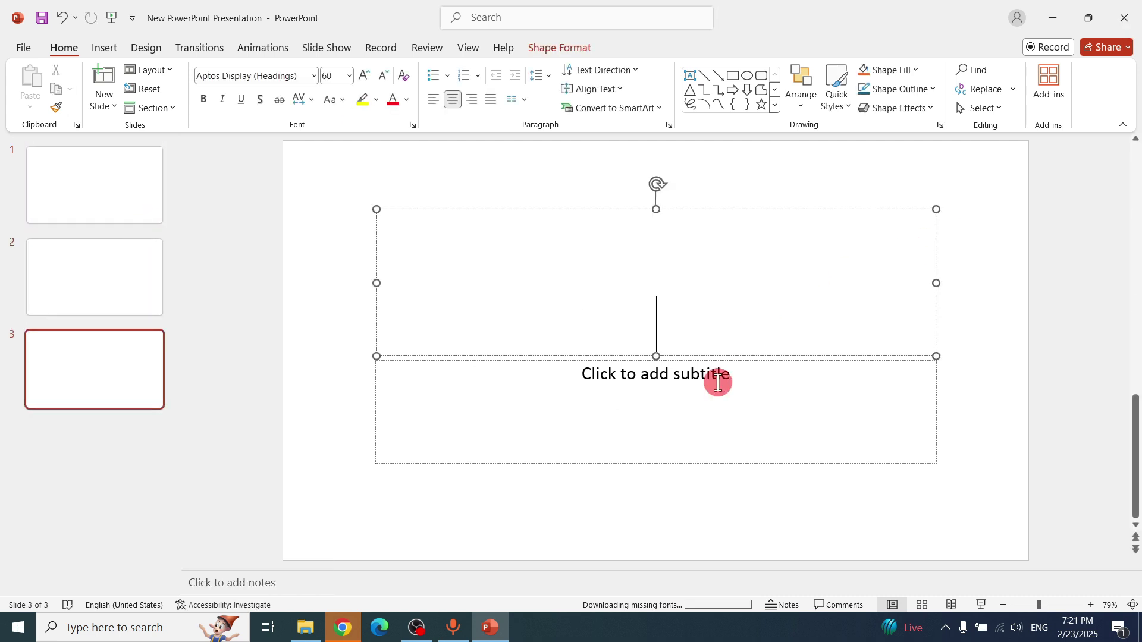
click(717, 378)
click(1124, 18)
click(595, 349)
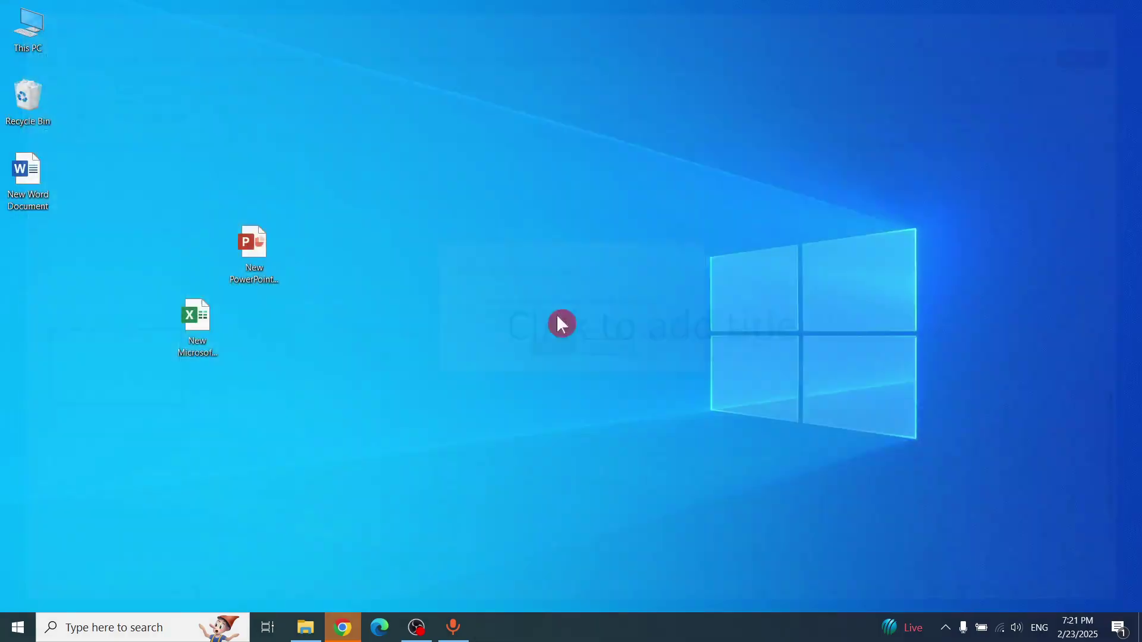
Step: Refresh the desktop and move the new PowerPoint presentation icon directly below the Word document
right_click(391, 209)
click(500, 251)
drag(262, 267, 36, 261)
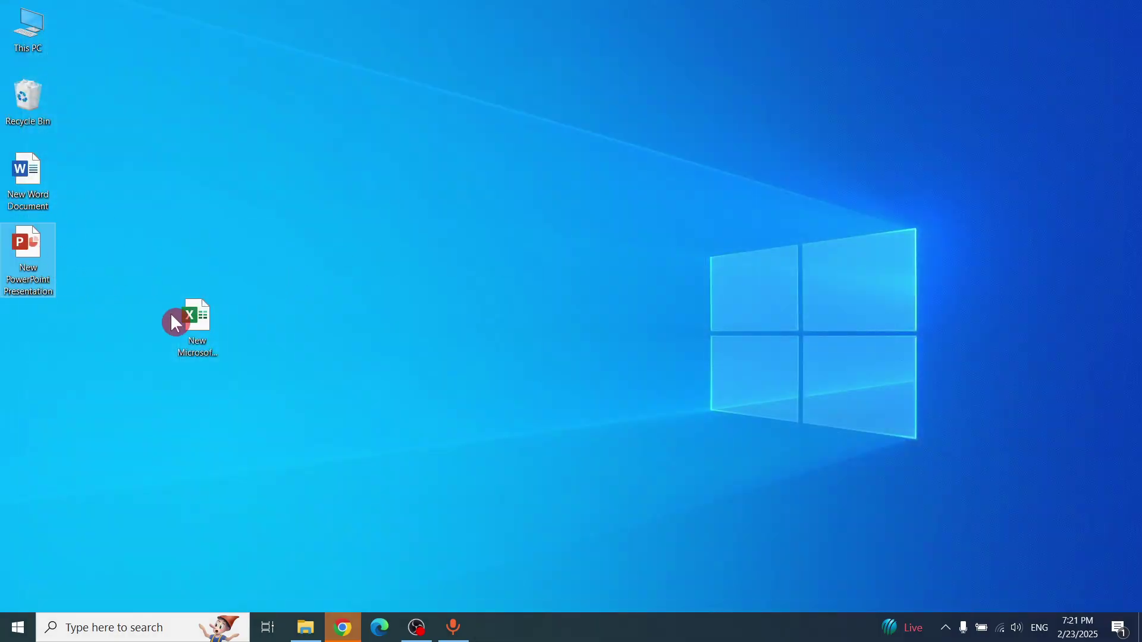